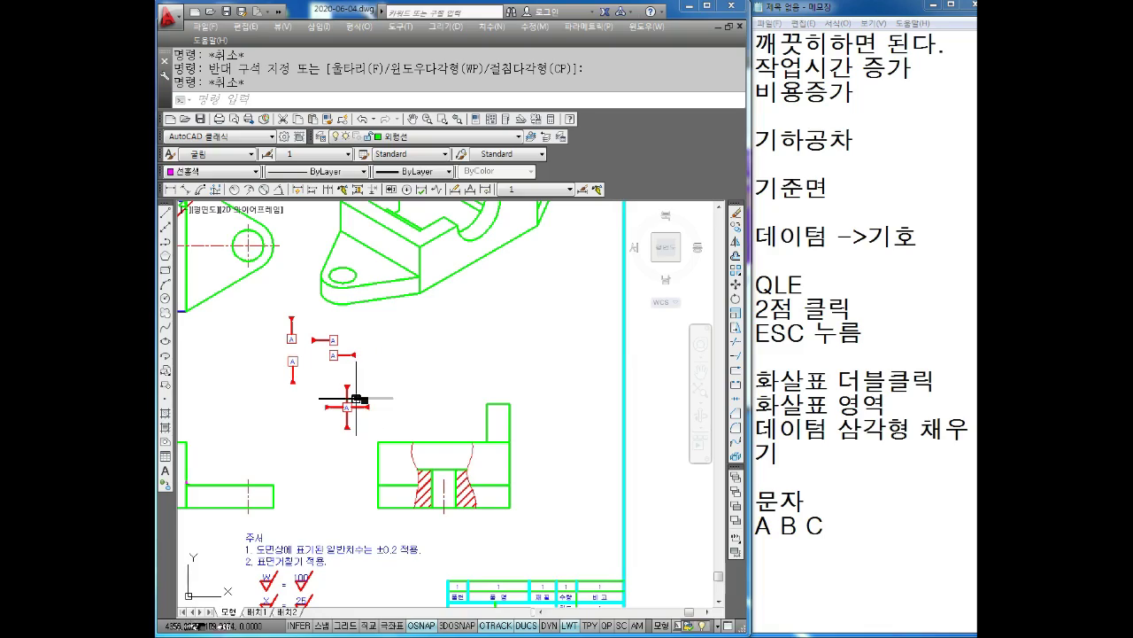
# - Pan and zoom around the drawing to bring the part views and datum symbols into view
pyautogui.scroll(2, 356, 399)
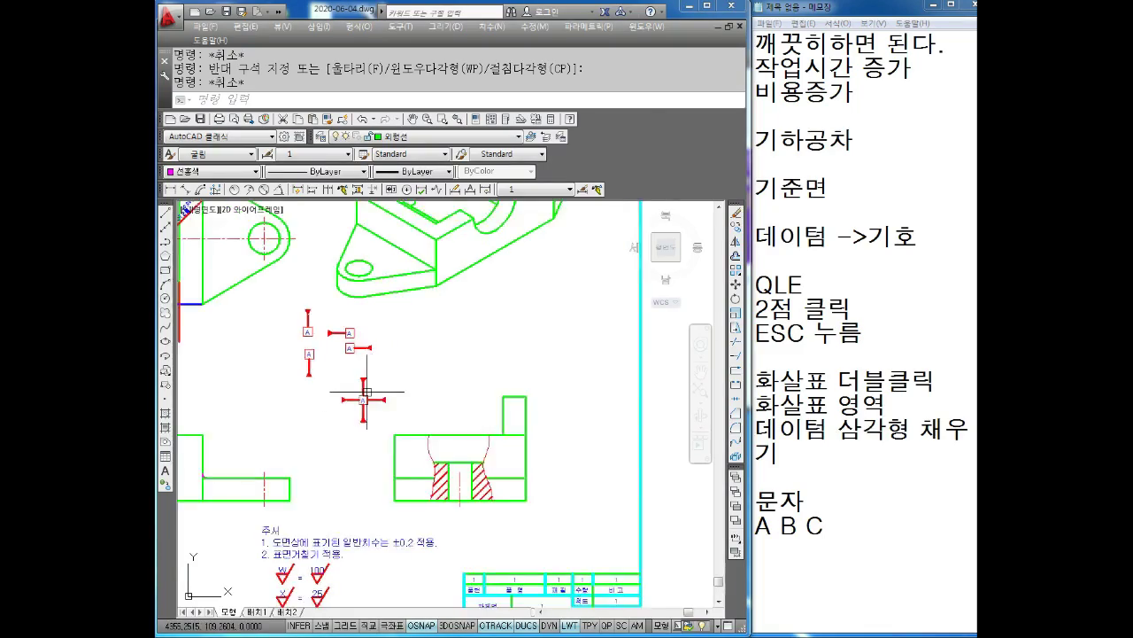
pyautogui.scroll(3, 361, 394)
pyautogui.scroll(-5, 372, 393)
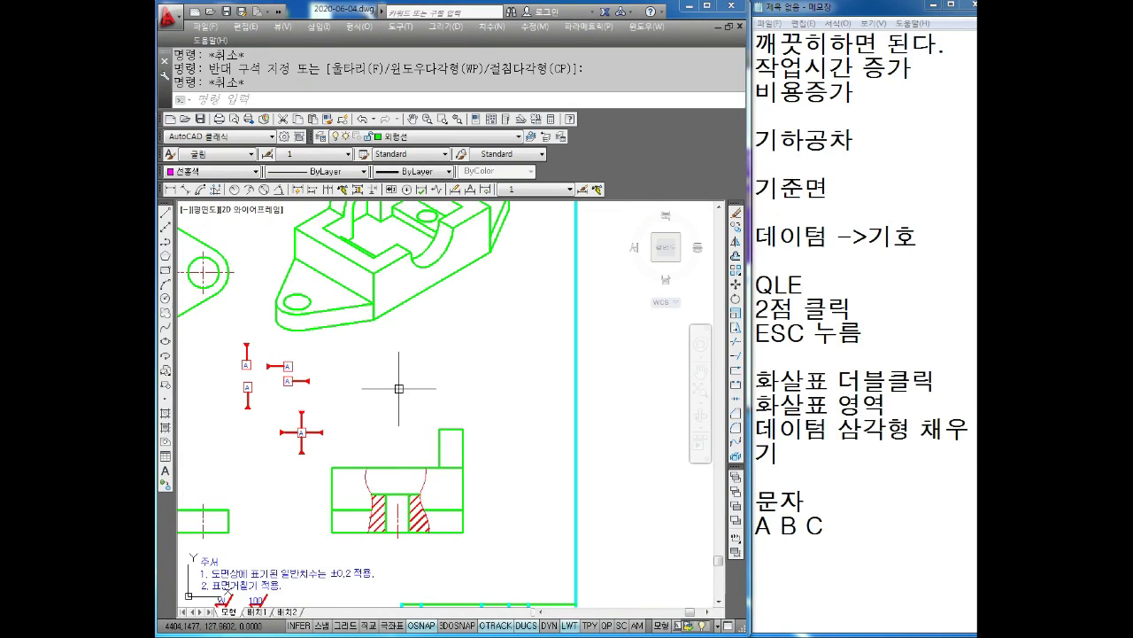
pyautogui.scroll(3, 443, 363)
pyautogui.scroll(3, 477, 318)
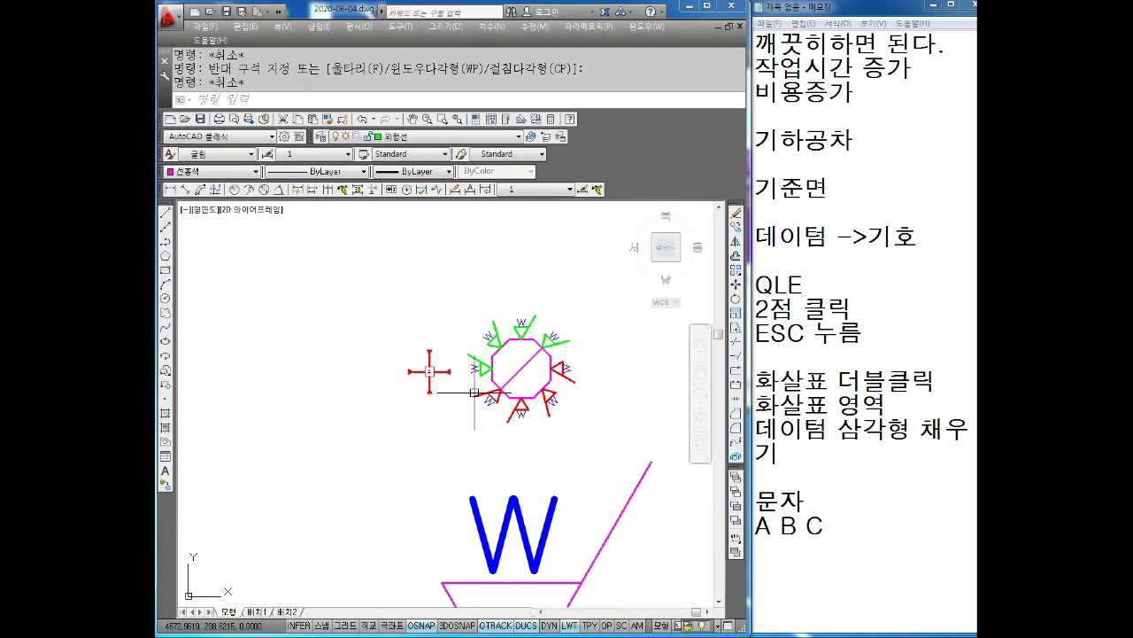
pyautogui.scroll(3, 476, 374)
pyautogui.scroll(2, 404, 372)
pyautogui.scroll(2, 406, 375)
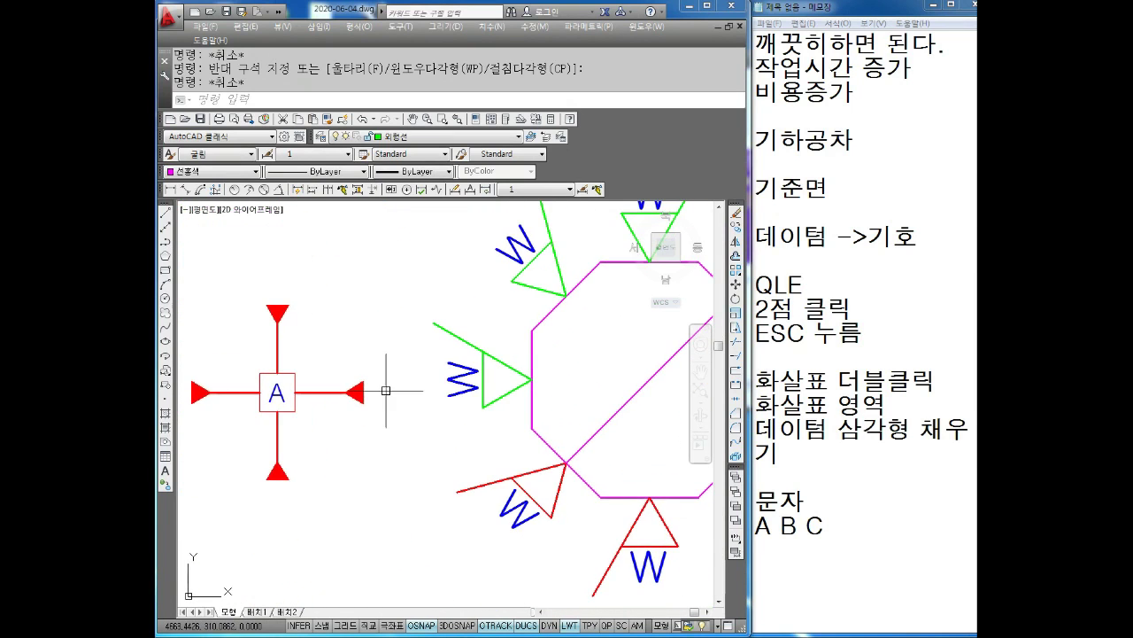
pyautogui.scroll(-2, 394, 392)
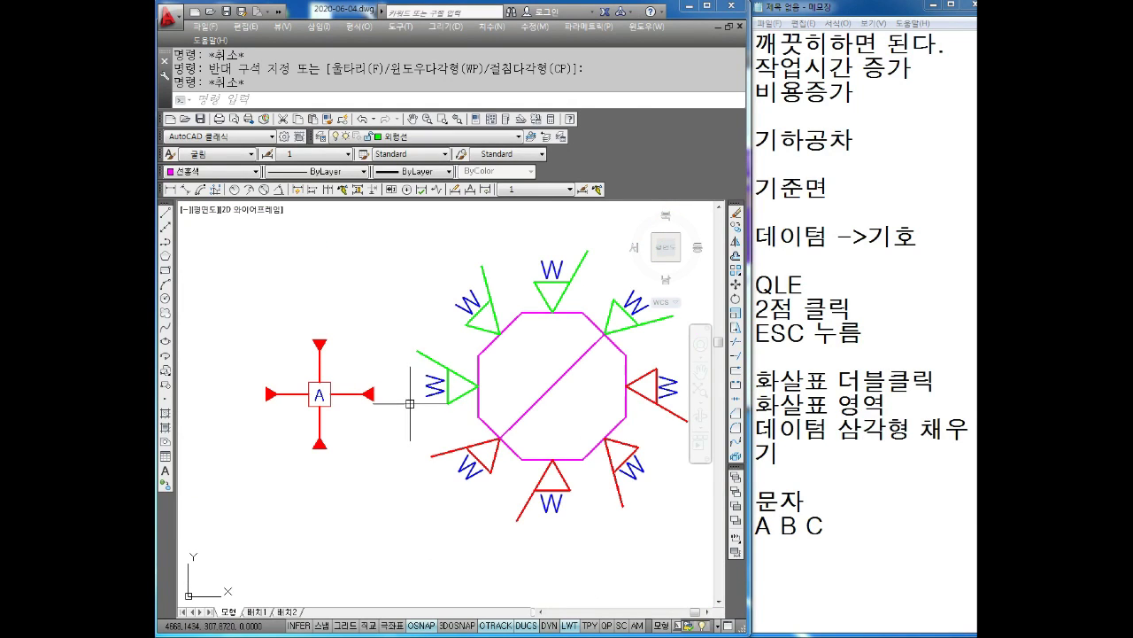
pyautogui.scroll(-3, 409, 400)
pyautogui.scroll(-3, 372, 403)
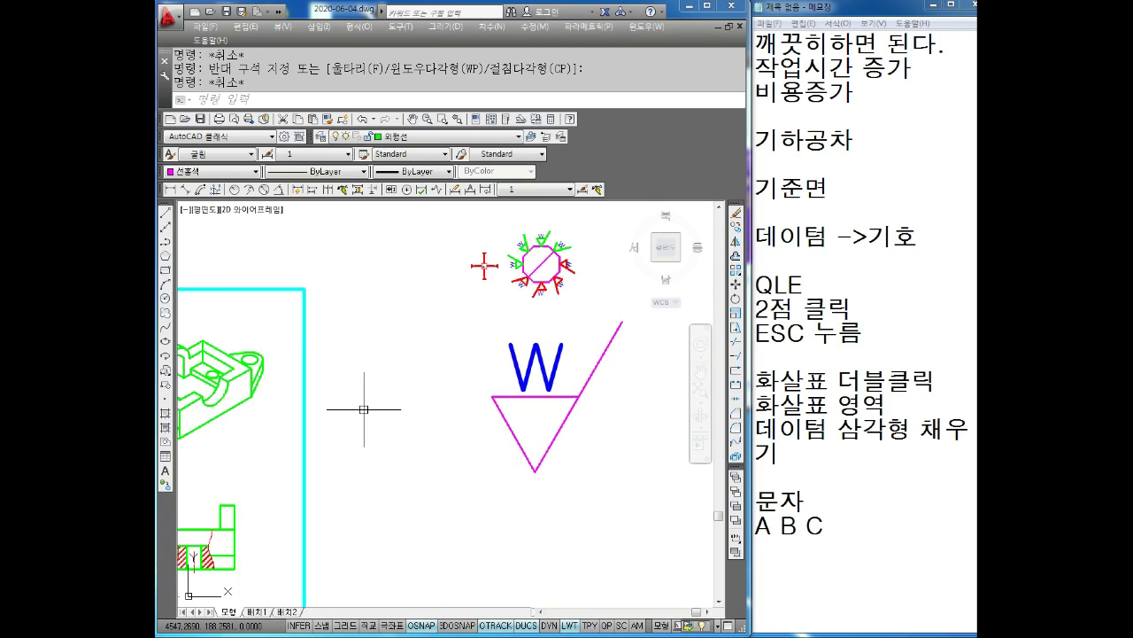
pyautogui.scroll(3, 292, 399)
pyautogui.scroll(3, 372, 380)
pyautogui.scroll(3, 433, 437)
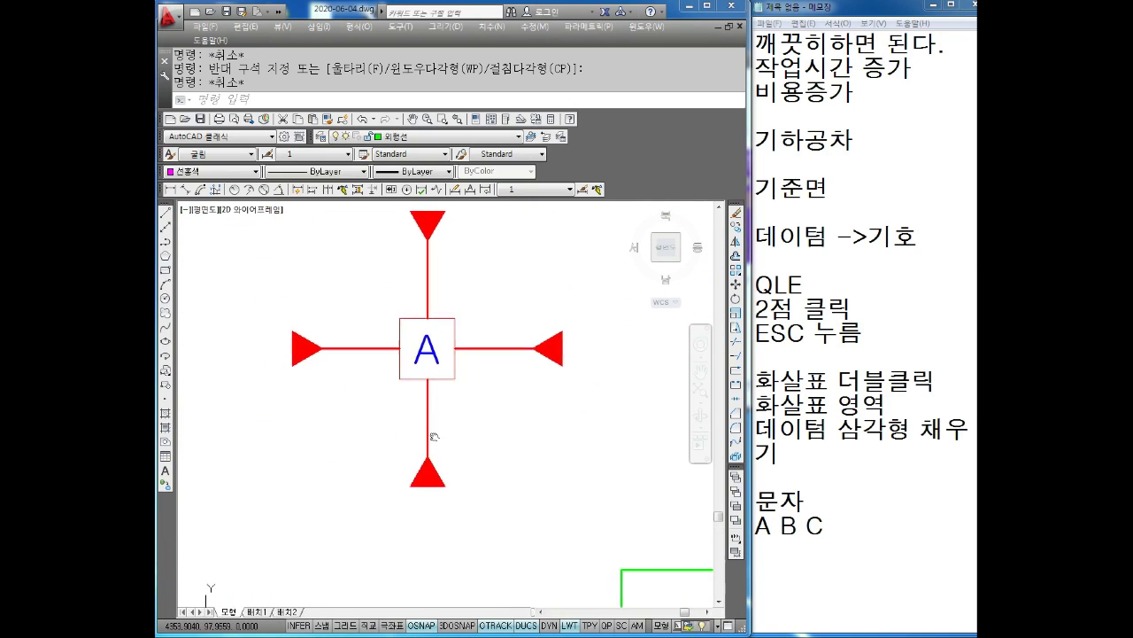
pyautogui.moveTo(450, 451); pyautogui.dragTo(466, 466, button='middle')
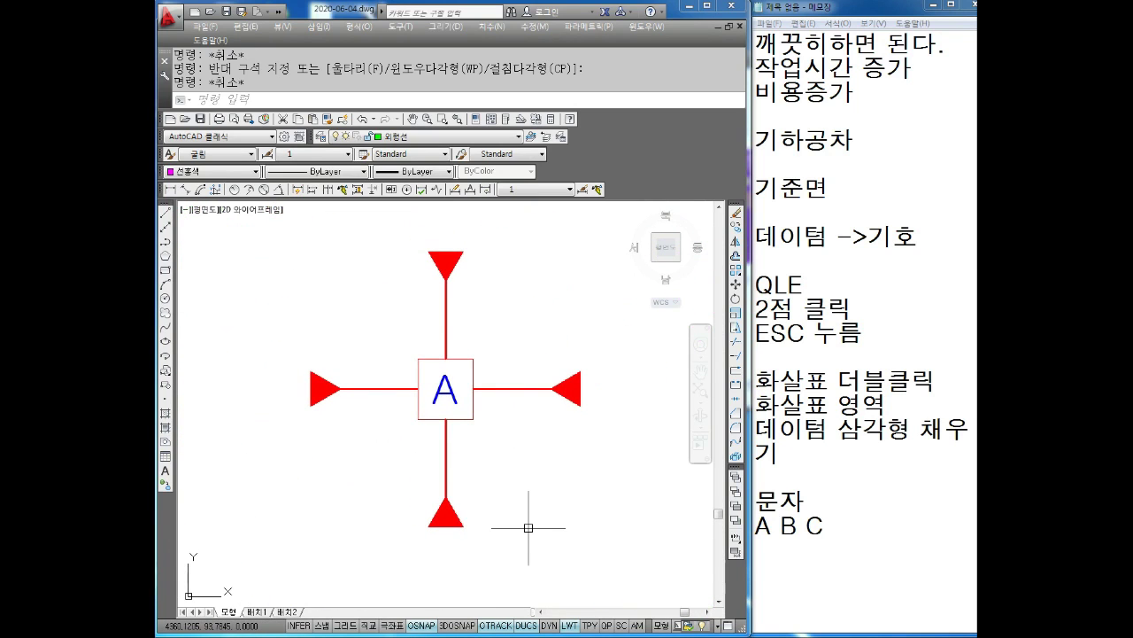
pyautogui.scroll(-3, 459, 485)
pyautogui.moveTo(382, 431); pyautogui.dragTo(431, 409, button='middle')
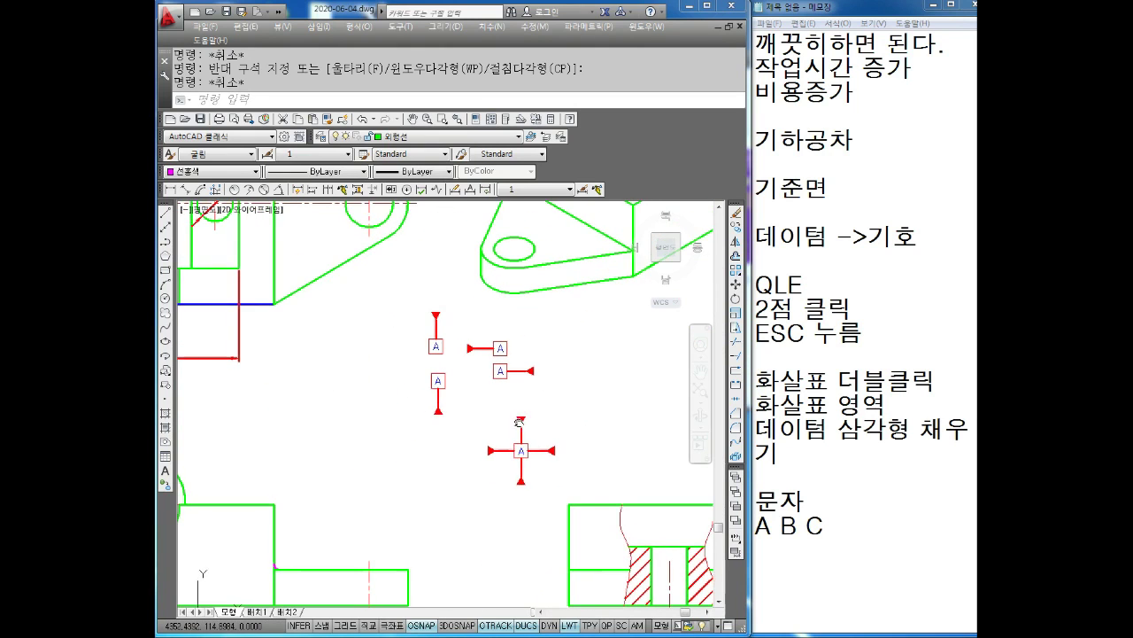
pyautogui.scroll(-2, 431, 409)
pyautogui.moveTo(387, 348); pyautogui.dragTo(430, 383, button='middle')
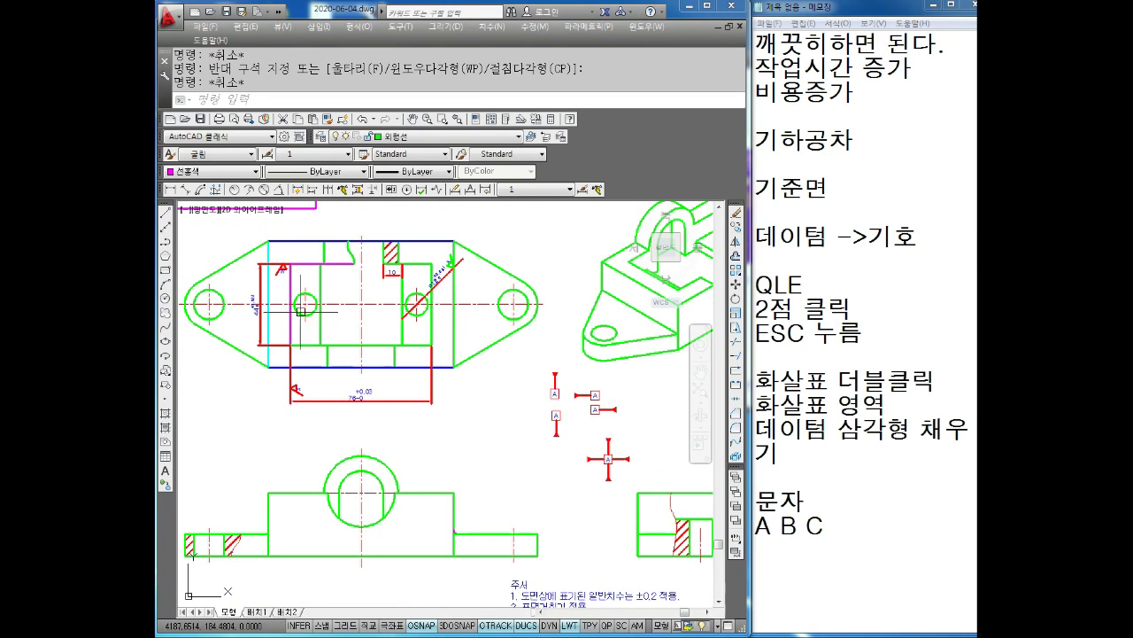
pyautogui.moveTo(322, 414); pyautogui.dragTo(333, 376, button='middle')
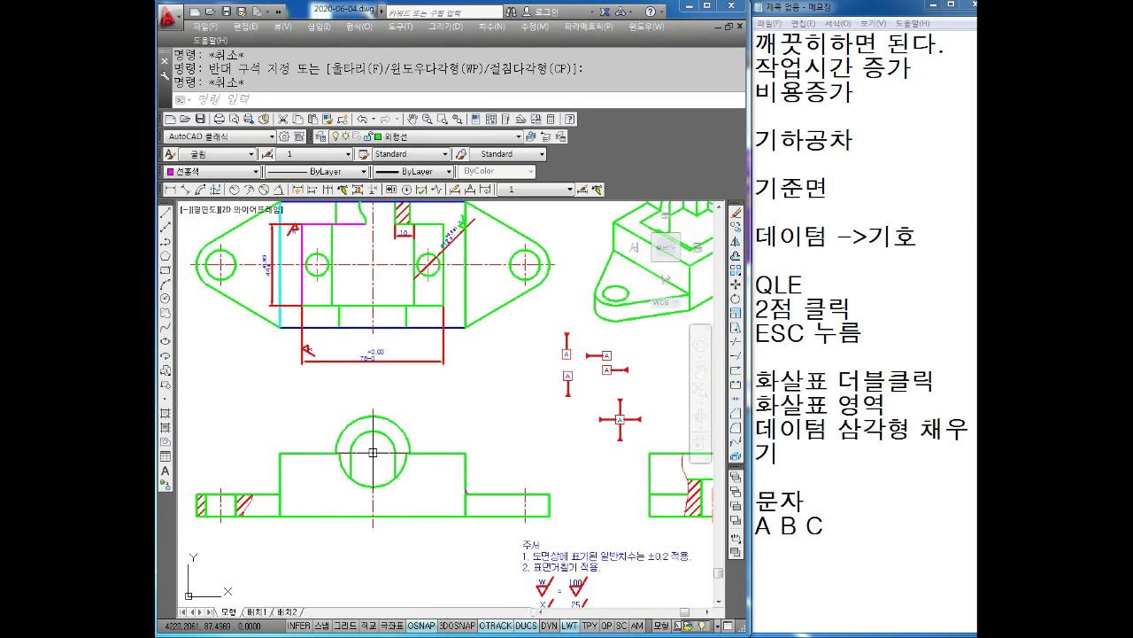
pyautogui.moveTo(374, 453)
pyautogui.mouseDown(button='middle')
pyautogui.moveTo(395, 410)
pyautogui.moveTo(409, 464)
pyautogui.moveTo(445, 314)
pyautogui.mouseUp(button='middle')
# - Erase the small magenta fillet arc on the front view
pyautogui.press('Escape')
pyautogui.scroll(1, 445, 319)
pyautogui.scroll(2, 392, 367)
pyautogui.scroll(3, 481, 431)
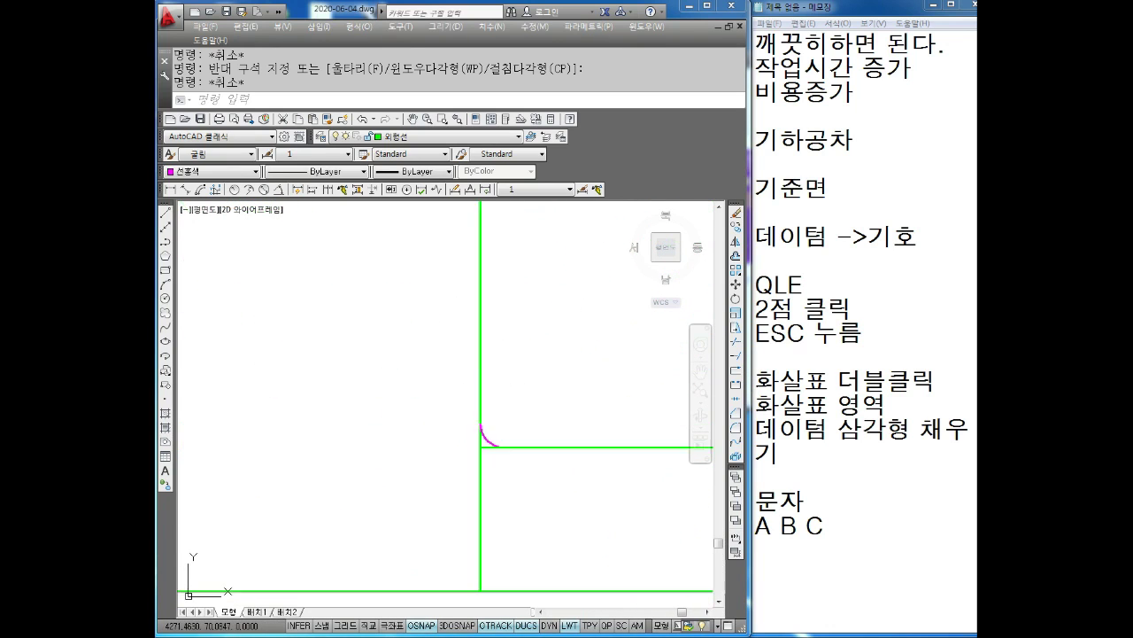
pyautogui.scroll(2, 487, 473)
pyautogui.click(480, 472)
pyautogui.press('Delete')
pyautogui.scroll(-3, 480, 472)
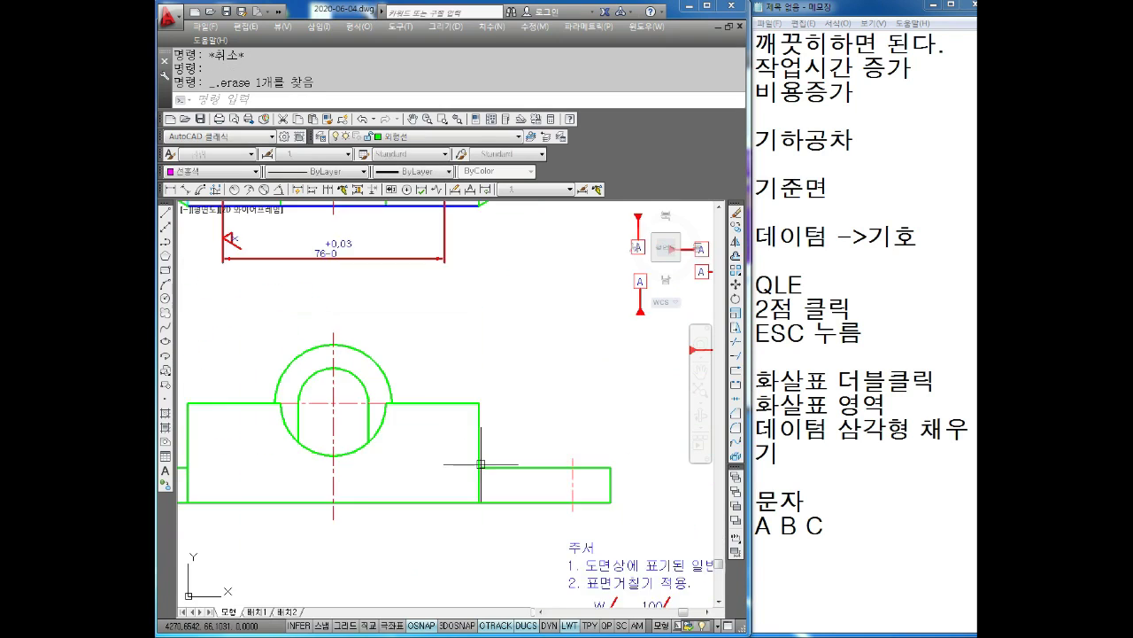
pyautogui.scroll(1, 493, 455)
pyautogui.scroll(1, 493, 455)
# - Test a selection window on the block, then draw a temporary circle and delete it
pyautogui.press('Escape')
pyautogui.click(494, 451)
pyautogui.click(469, 450)
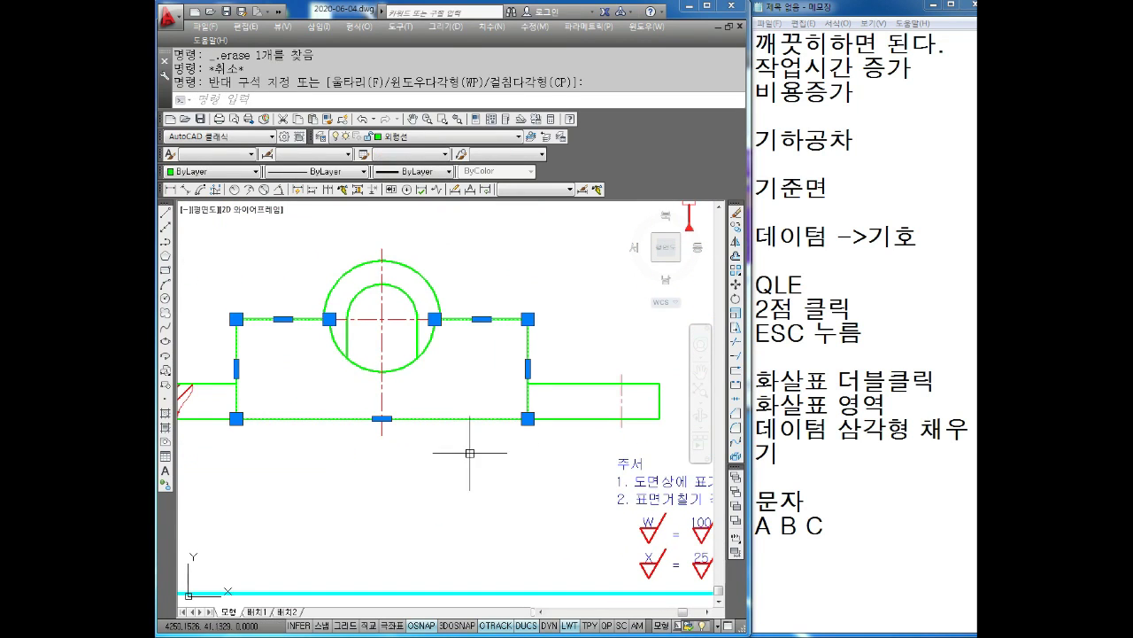
pyautogui.press('Escape')
pyautogui.write('c')
pyautogui.press('Return')
pyautogui.click(488, 403)
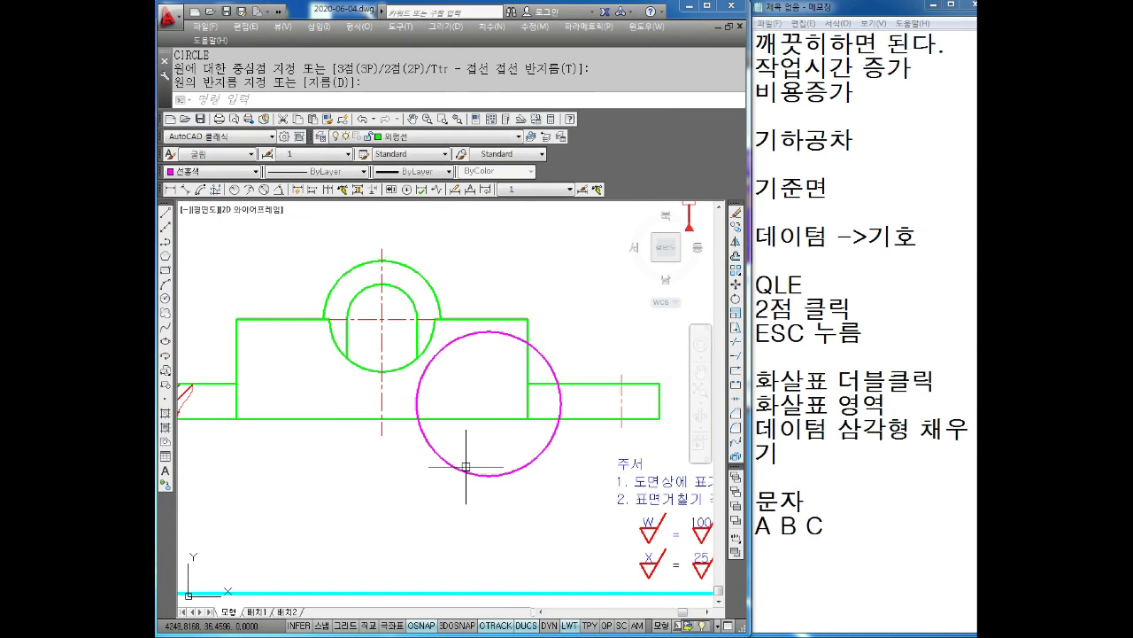
pyautogui.click(488, 475)
pyautogui.press('Escape')
pyautogui.click(497, 337)
pyautogui.press('Delete')
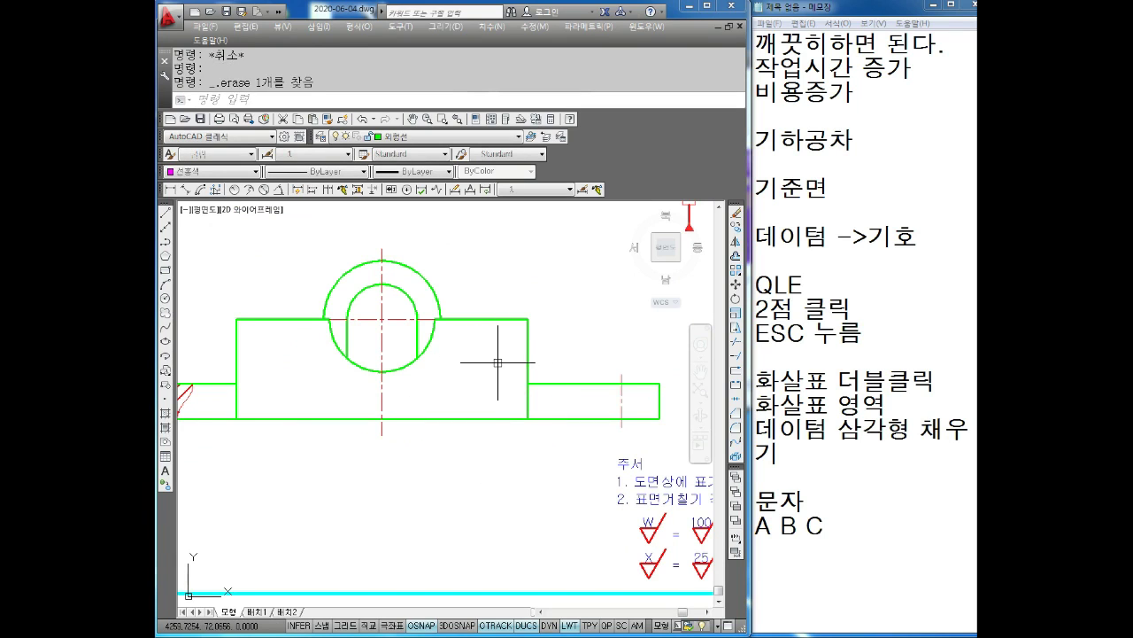
# - Explode the raised block's outline into separate lines with X
pyautogui.write('x')
pyautogui.press('Return')
pyautogui.click(498, 384)
pyautogui.click(469, 449)
pyautogui.press('Return')
pyautogui.click(496, 413)
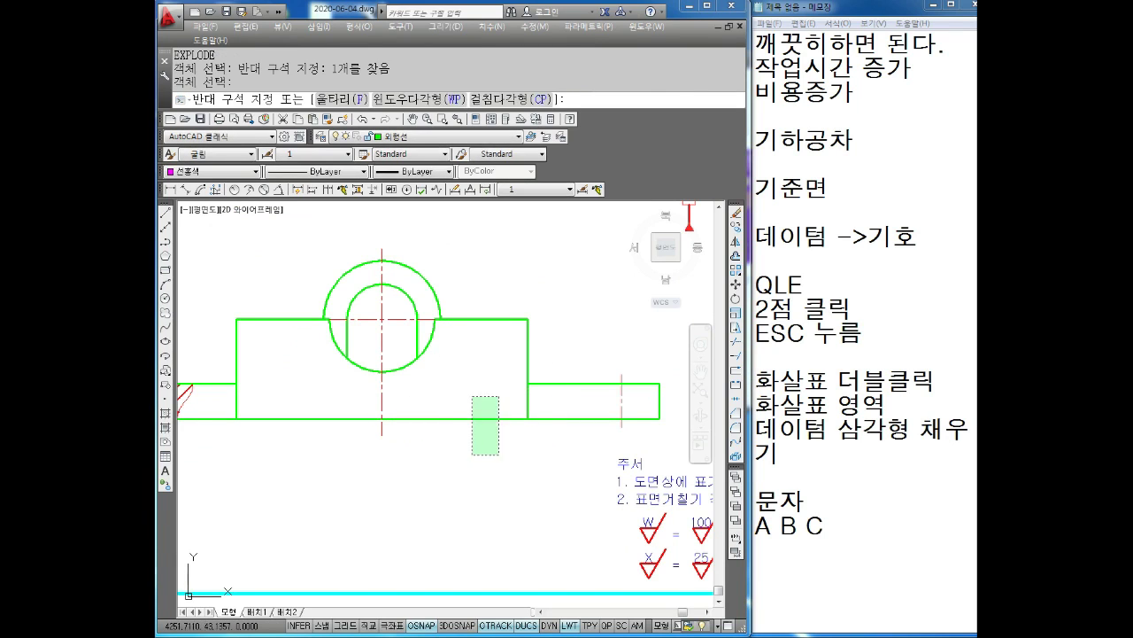
# - Recolour the block's top and bottom edges to magenta via the Color dropdown
pyautogui.click(471, 468)
pyautogui.click(502, 302)
pyautogui.click(472, 337)
pyautogui.click(279, 277)
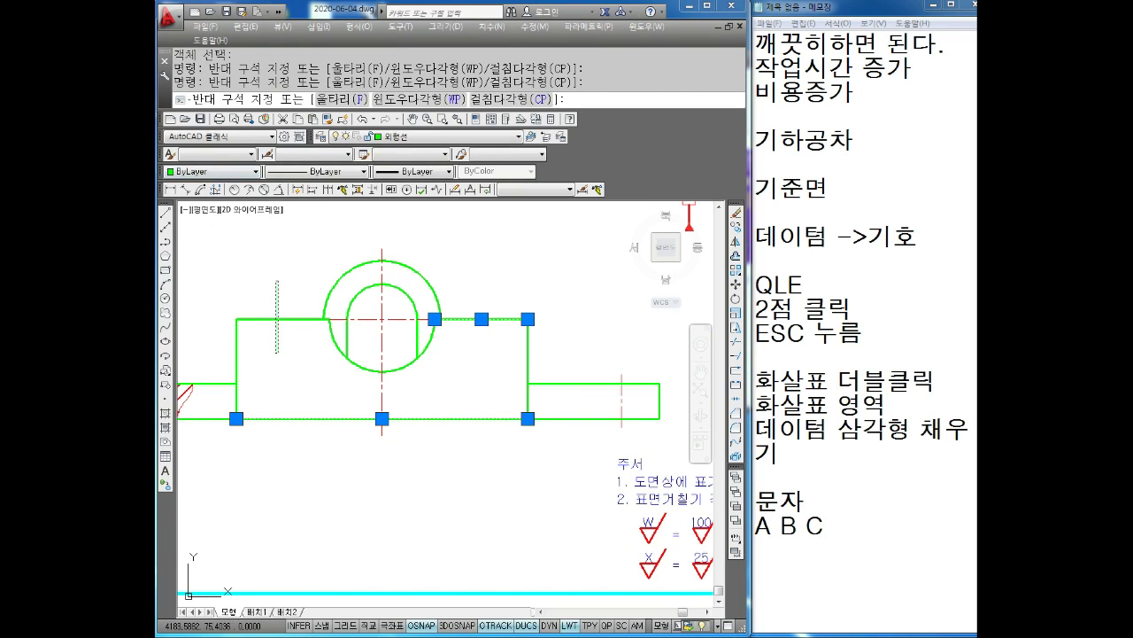
pyautogui.click(274, 337)
pyautogui.click(216, 173)
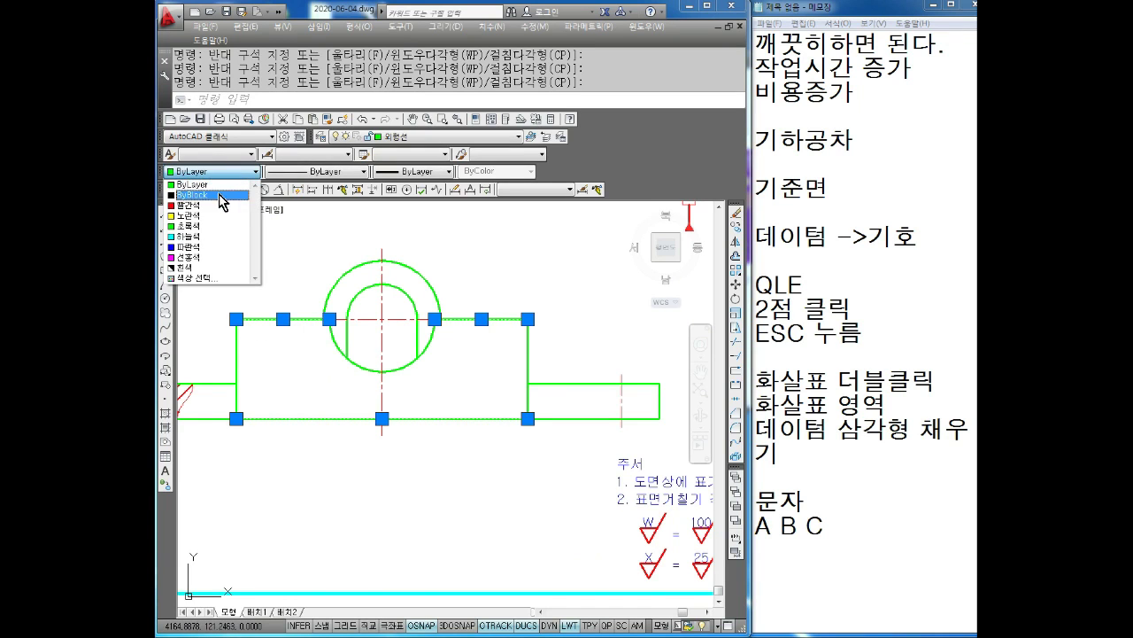
pyautogui.click(188, 258)
pyautogui.press('Escape')
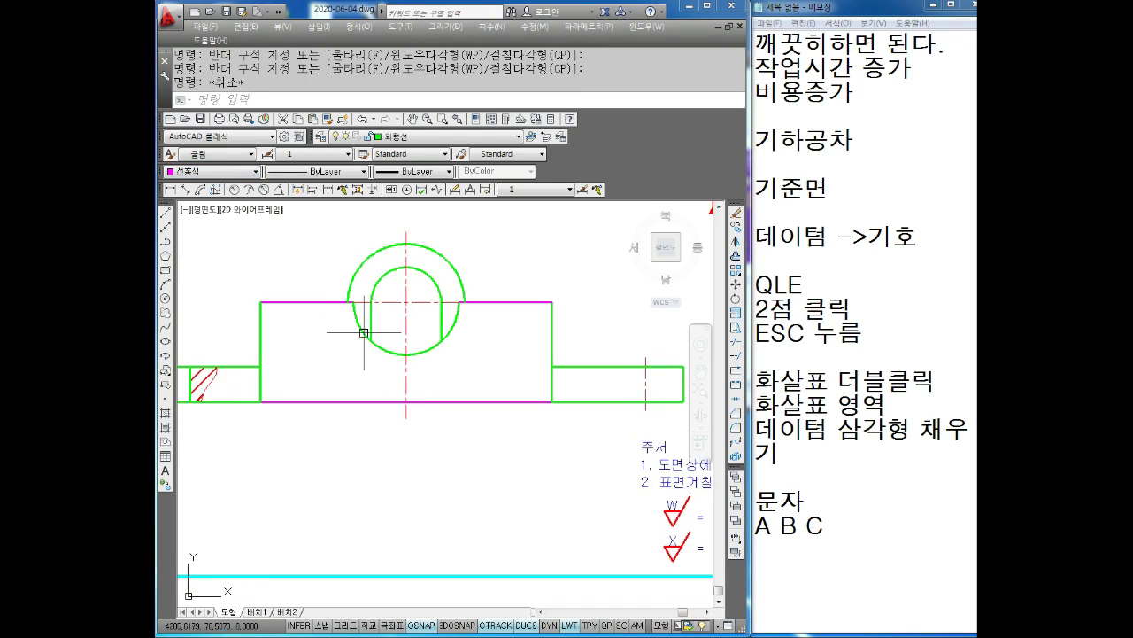
# - Recentre on the front view and reselect the magenta edges to verify their colour
pyautogui.moveTo(366, 328); pyautogui.dragTo(380, 380, button='middle')
pyautogui.click(346, 404)
pyautogui.click(328, 446)
pyautogui.click(317, 299)
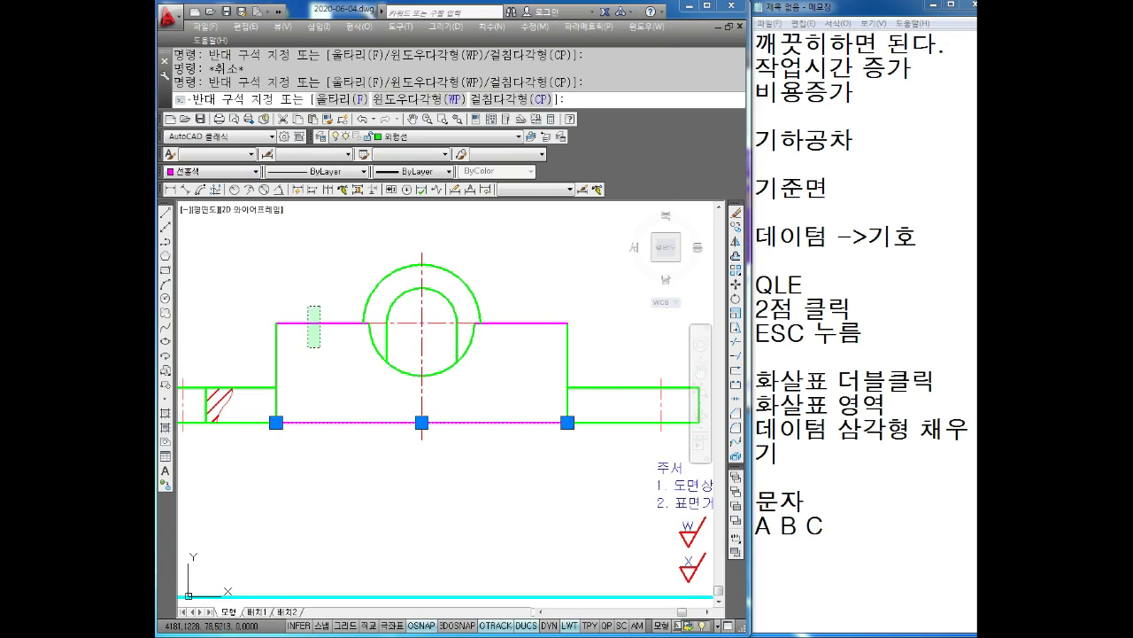
pyautogui.click(301, 356)
pyautogui.moveTo(518, 307); pyautogui.dragTo(511, 363)
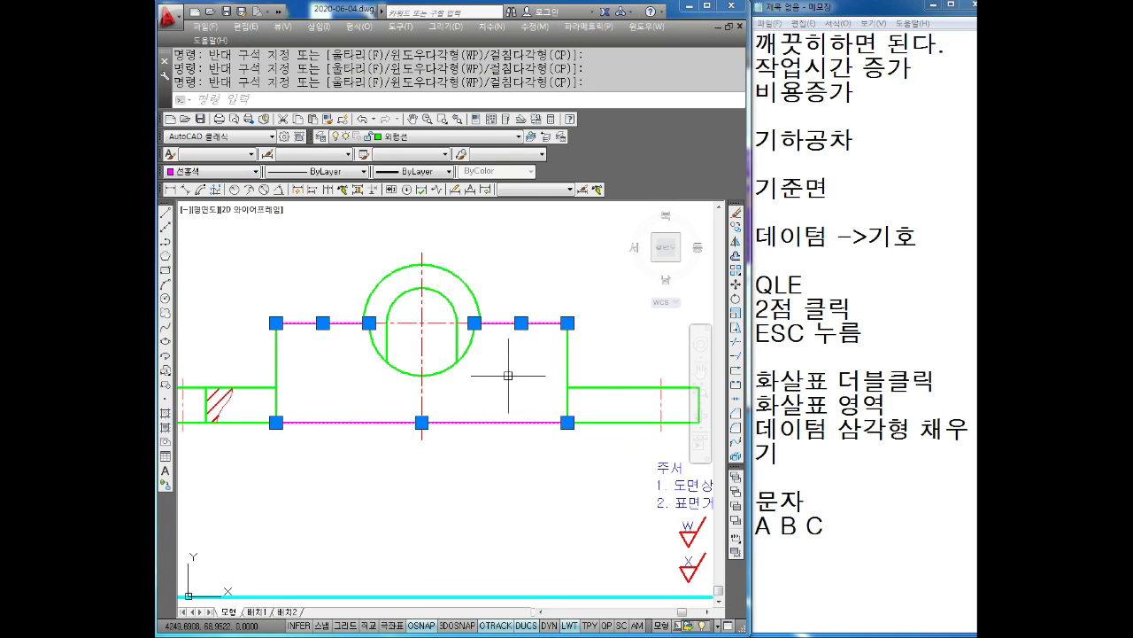
pyautogui.press('Escape')
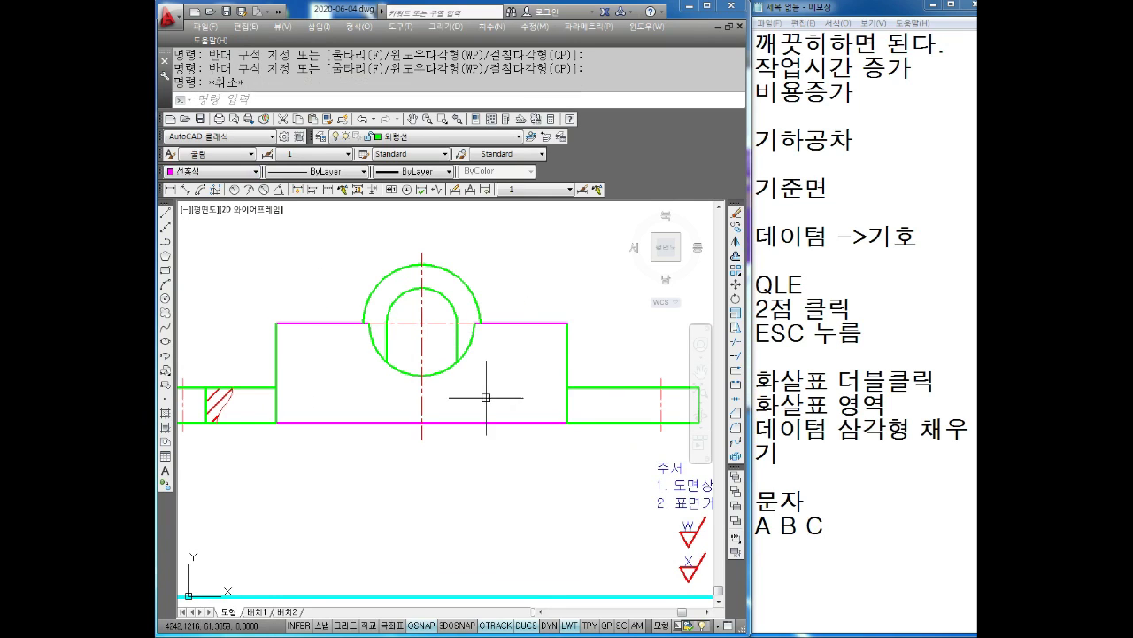
pyautogui.press('Escape')
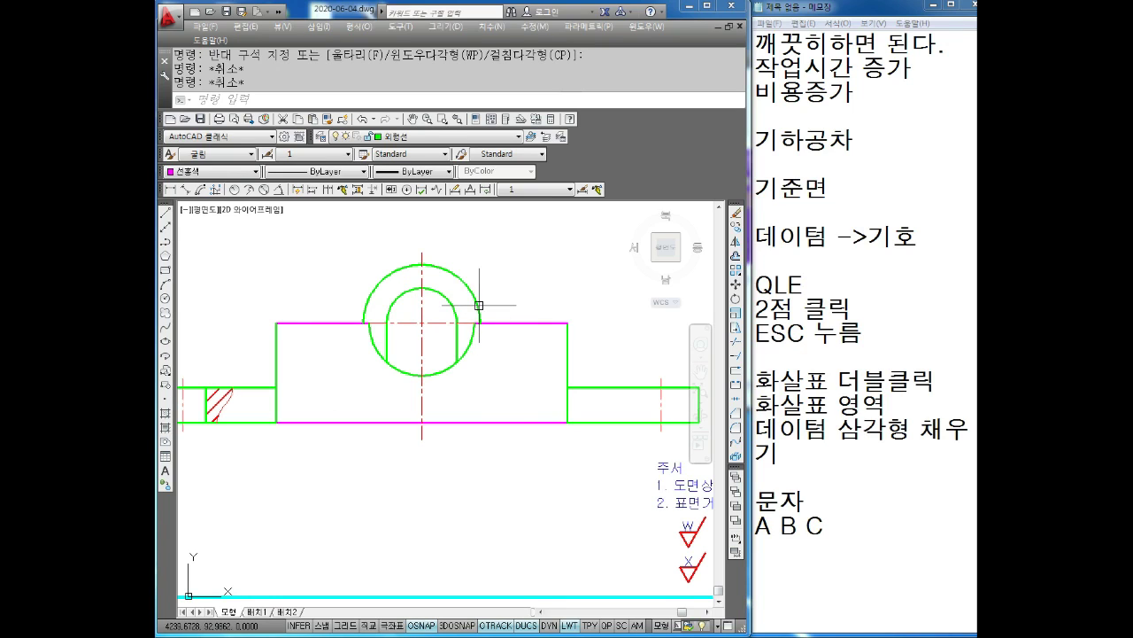
pyautogui.moveTo(511, 314); pyautogui.dragTo(519, 372)
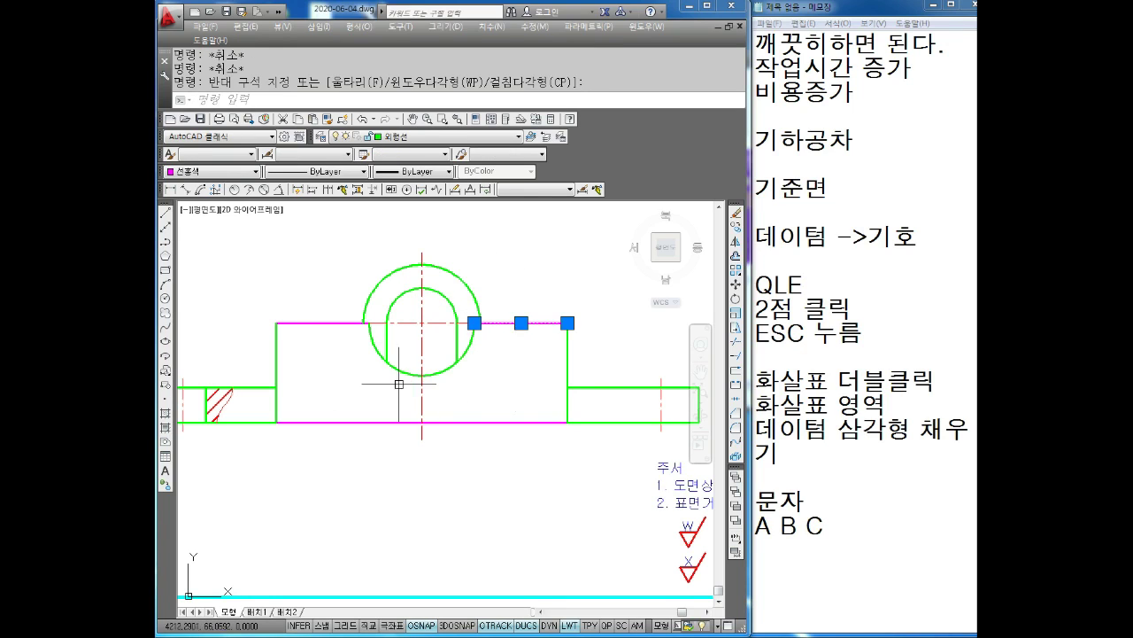
pyautogui.press('Escape')
pyautogui.press('Escape')
pyautogui.moveTo(324, 308); pyautogui.dragTo(331, 351)
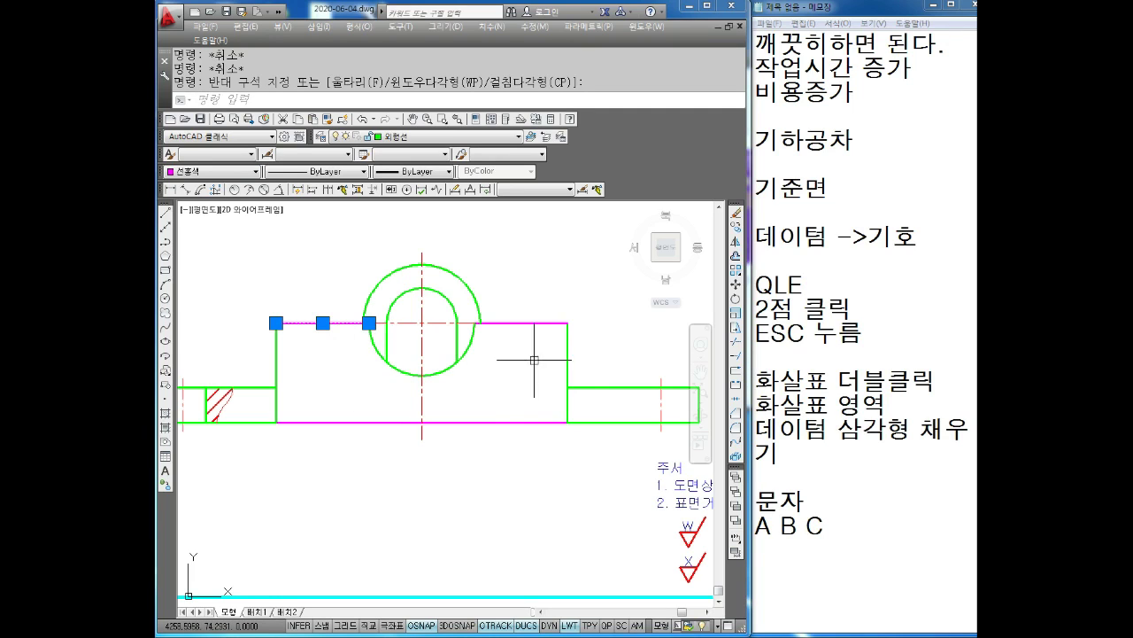
pyautogui.press('Escape')
pyautogui.moveTo(529, 306); pyautogui.dragTo(519, 363)
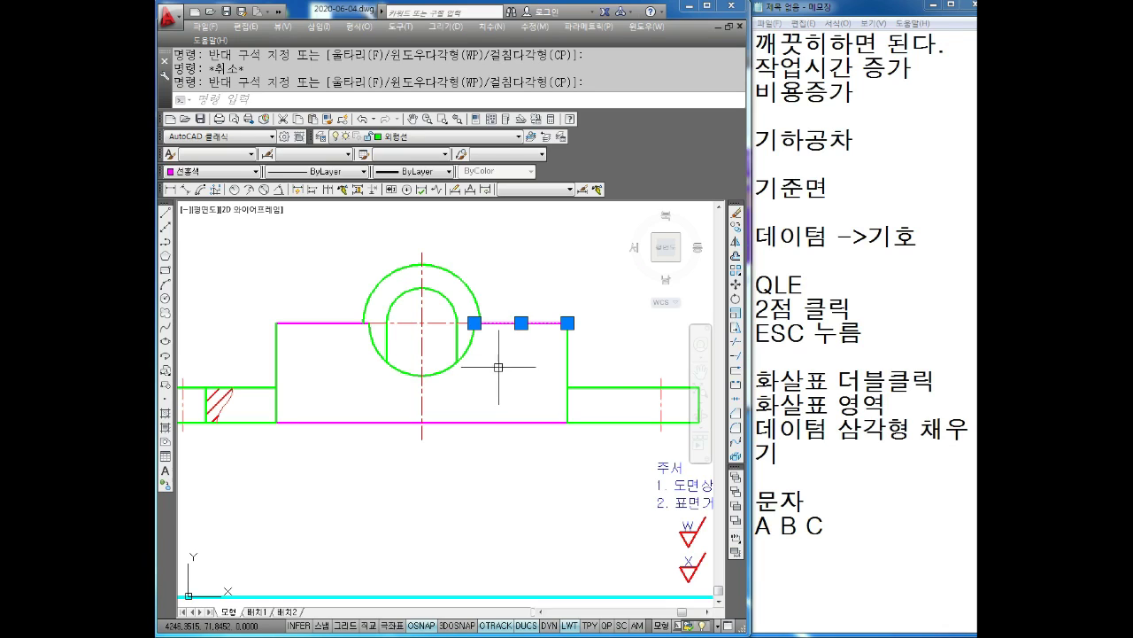
pyautogui.press('Escape')
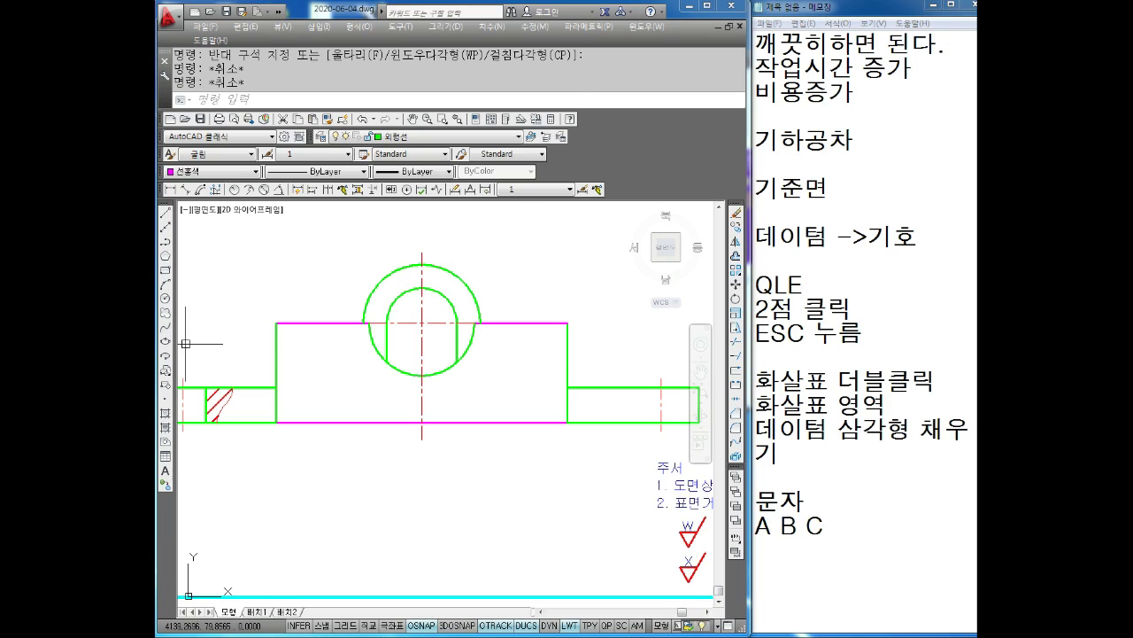
pyautogui.press('Escape')
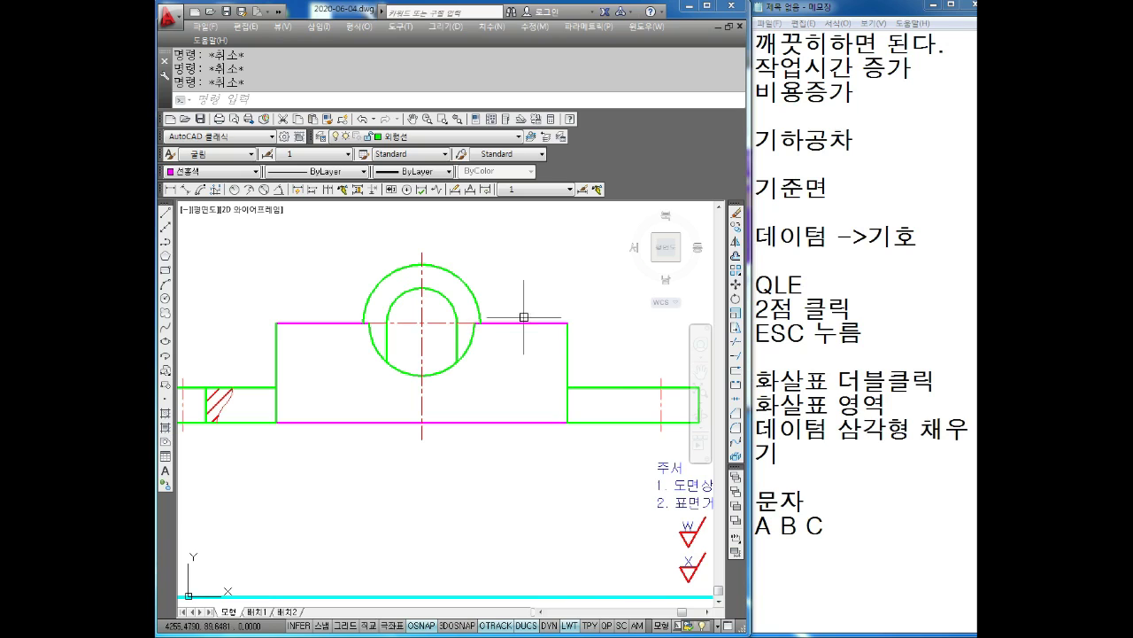
pyautogui.scroll(-2, 520, 322)
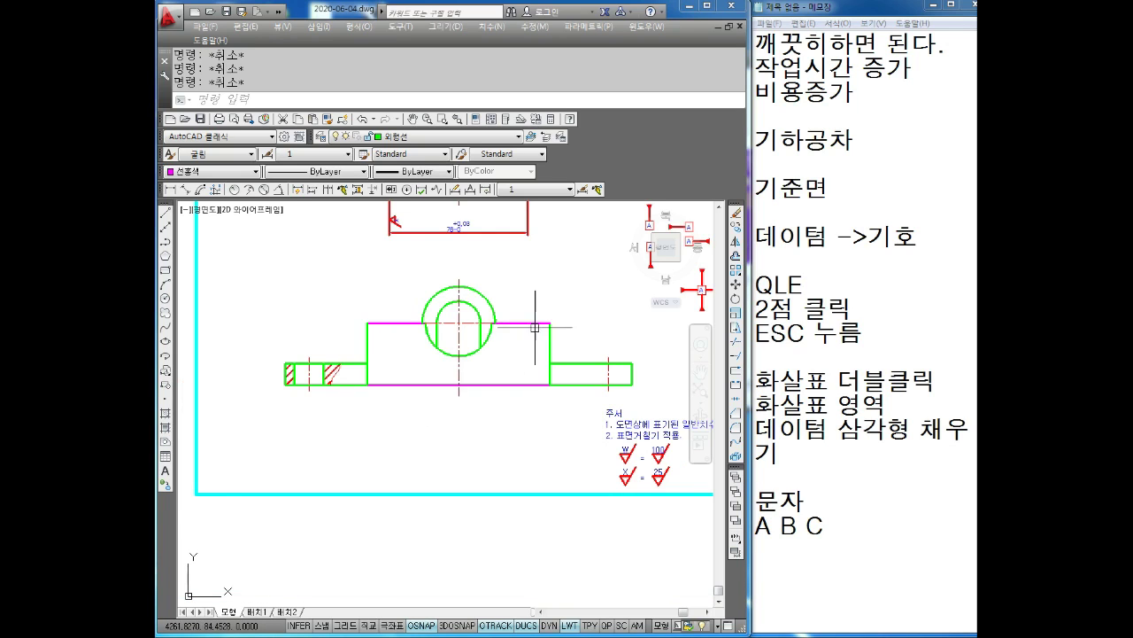
pyautogui.scroll(2, 535, 326)
# - Put the dashed bottom edge of the part on the blue layer
pyautogui.click(491, 430)
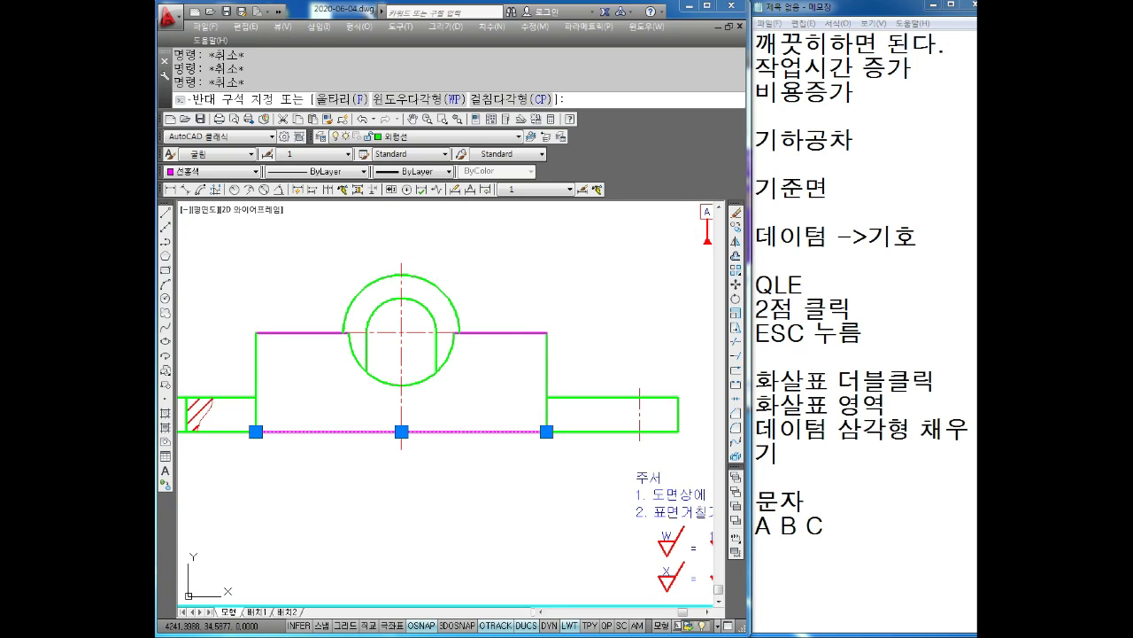
pyautogui.click(464, 485)
pyautogui.click(193, 172)
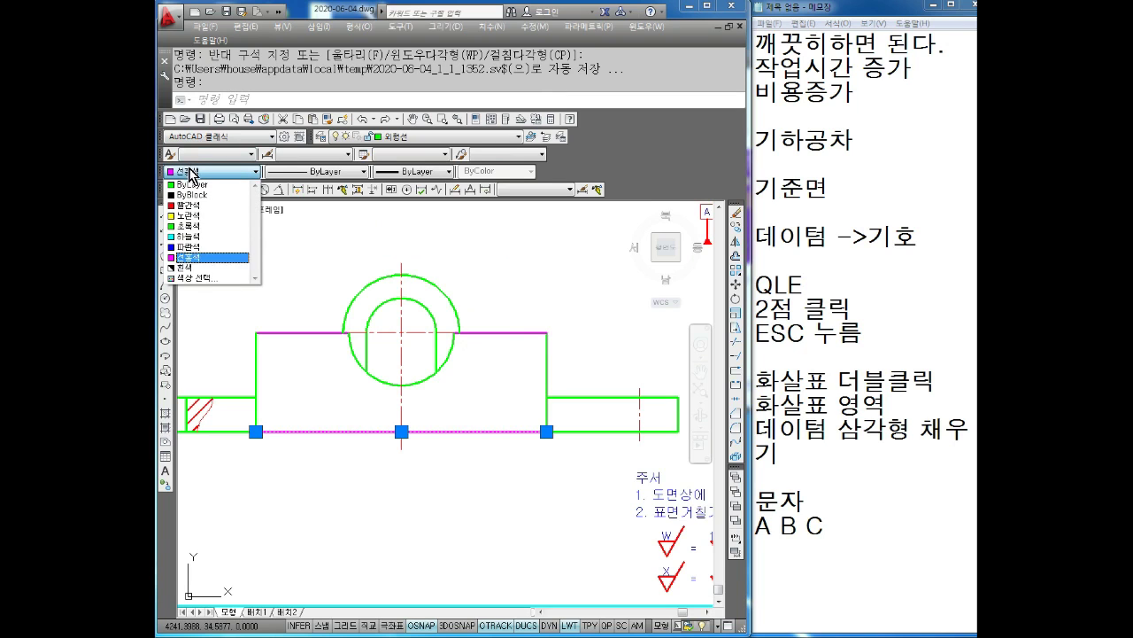
pyautogui.click(195, 248)
pyautogui.press('Escape')
pyautogui.scroll(-3, 417, 293)
pyautogui.scroll(3, 417, 293)
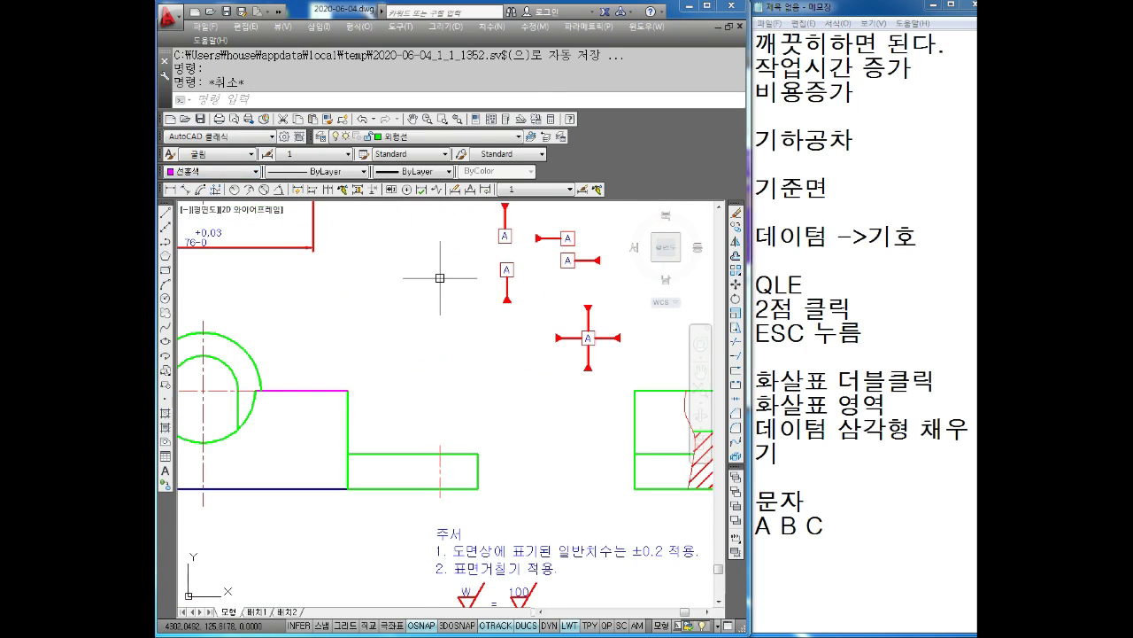
pyautogui.press('Escape')
pyautogui.press('Escape')
# - Start a copy and select the datum A triangle and its A box
pyautogui.write('QO')
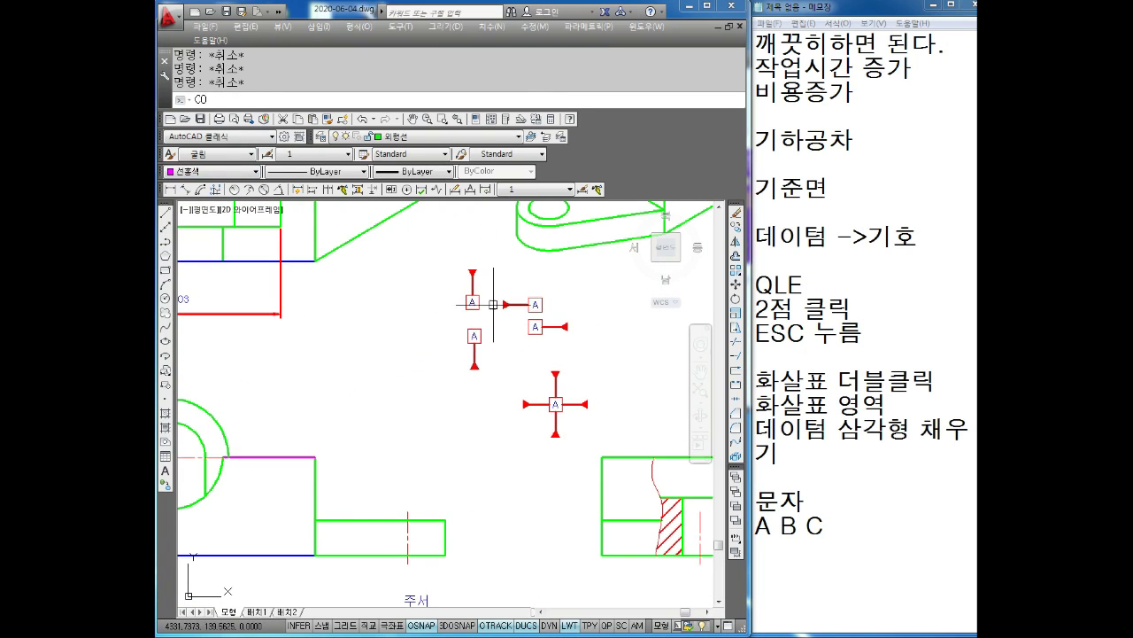
pyautogui.press('Return')
pyautogui.scroll(4, 516, 328)
pyautogui.moveTo(439, 251); pyautogui.dragTo(417, 336, button='middle')
pyautogui.click(409, 267)
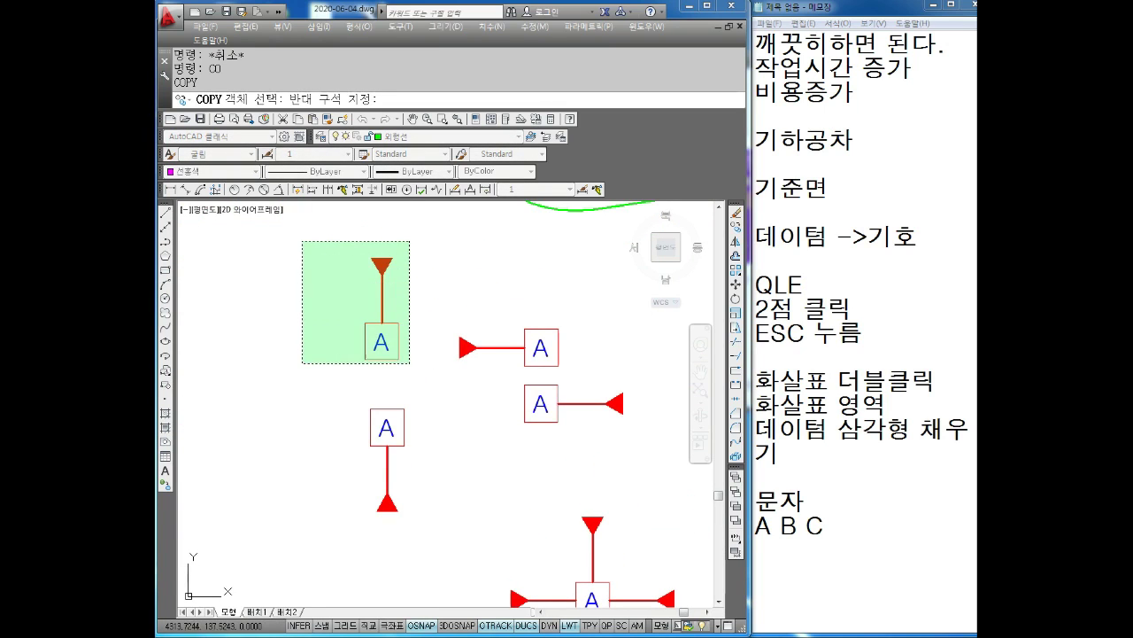
pyautogui.click(301, 367)
pyautogui.moveTo(597, 525); pyautogui.dragTo(476, 319, button='middle')
pyautogui.press('Escape')
pyautogui.press('Return')
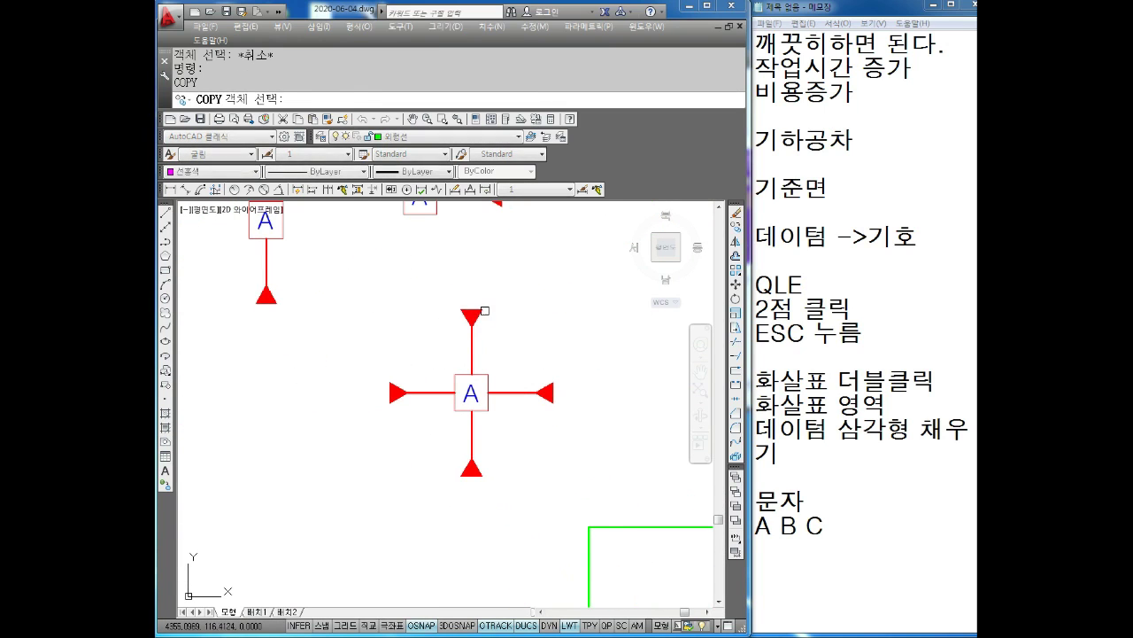
pyautogui.click(489, 297)
pyautogui.click(443, 328)
pyautogui.click(483, 376)
pyautogui.press('Return')
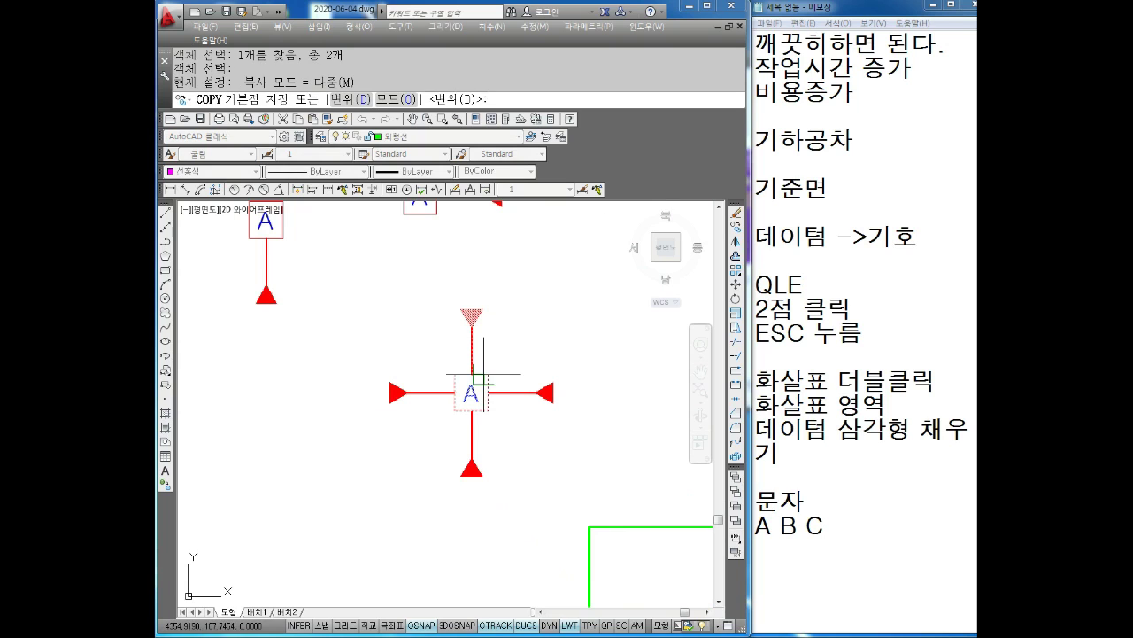
# - Place the datum A copy from the triangle tip onto the blue bottom edge
pyautogui.click(471, 307)
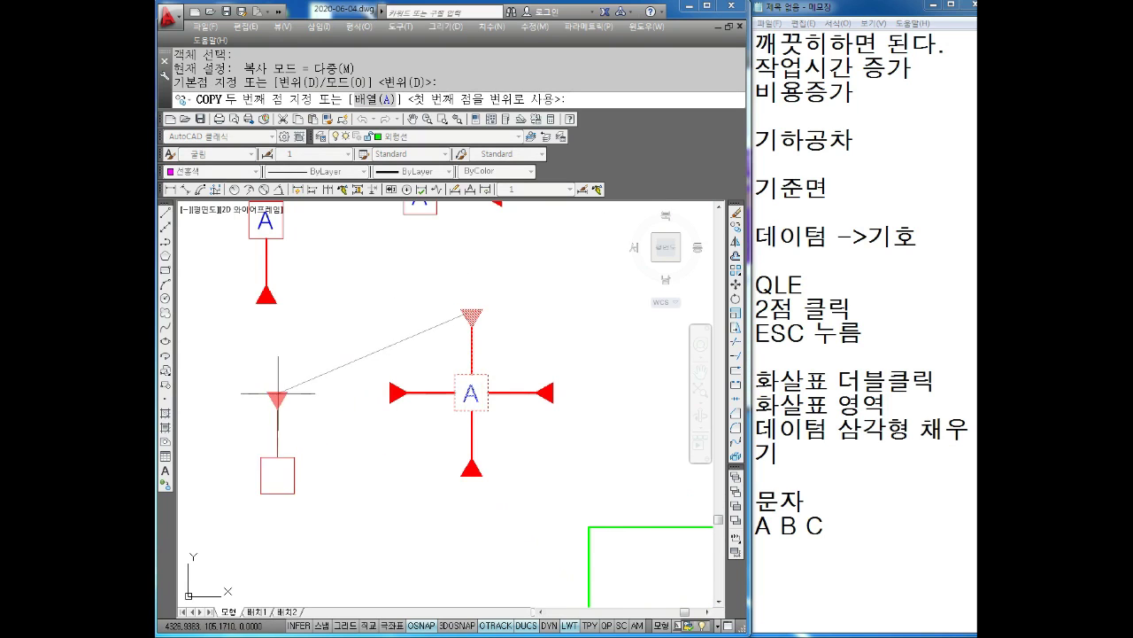
pyautogui.moveTo(274, 392)
pyautogui.mouseDown(button='middle')
pyautogui.moveTo(467, 324)
pyautogui.moveTo(547, 244)
pyautogui.mouseUp(button='middle')
pyautogui.scroll(-3, 531, 284)
pyautogui.scroll(2, 405, 362)
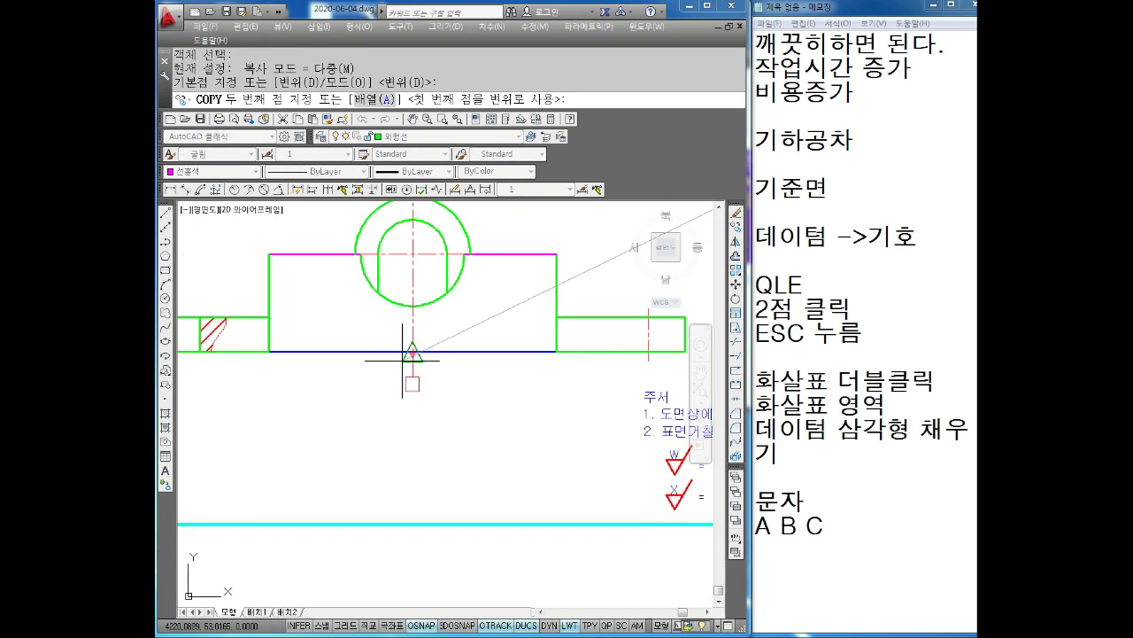
pyautogui.scroll(4, 372, 303)
pyautogui.click(374, 317)
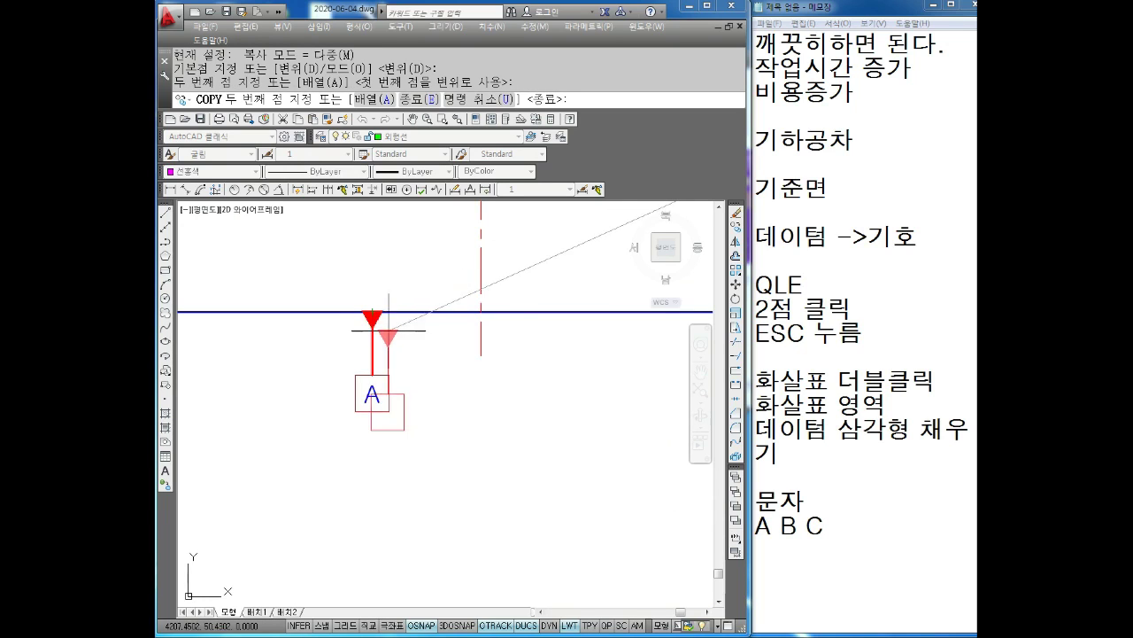
pyautogui.scroll(4, 389, 327)
pyautogui.press('Escape')
pyautogui.press('Escape')
pyautogui.press('Escape')
pyautogui.press('Escape')
pyautogui.write('M')
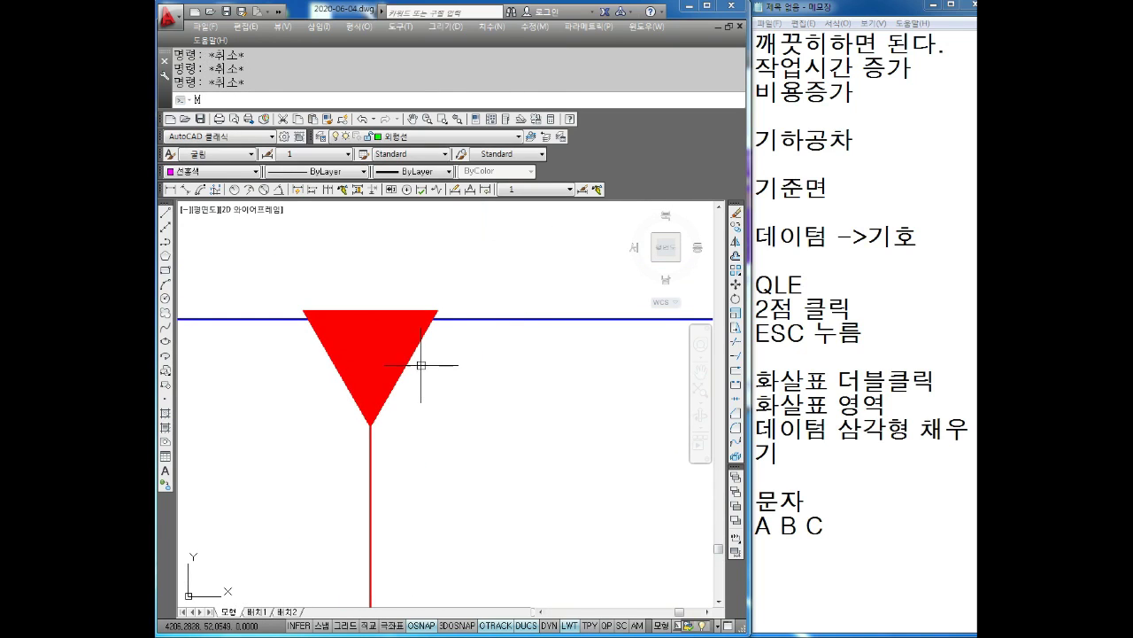
# - Try moving the red datum triangle, then cancel, leaving it in place
pyautogui.press('Return')
pyautogui.click(420, 364)
pyautogui.click(309, 407)
pyautogui.press('Return')
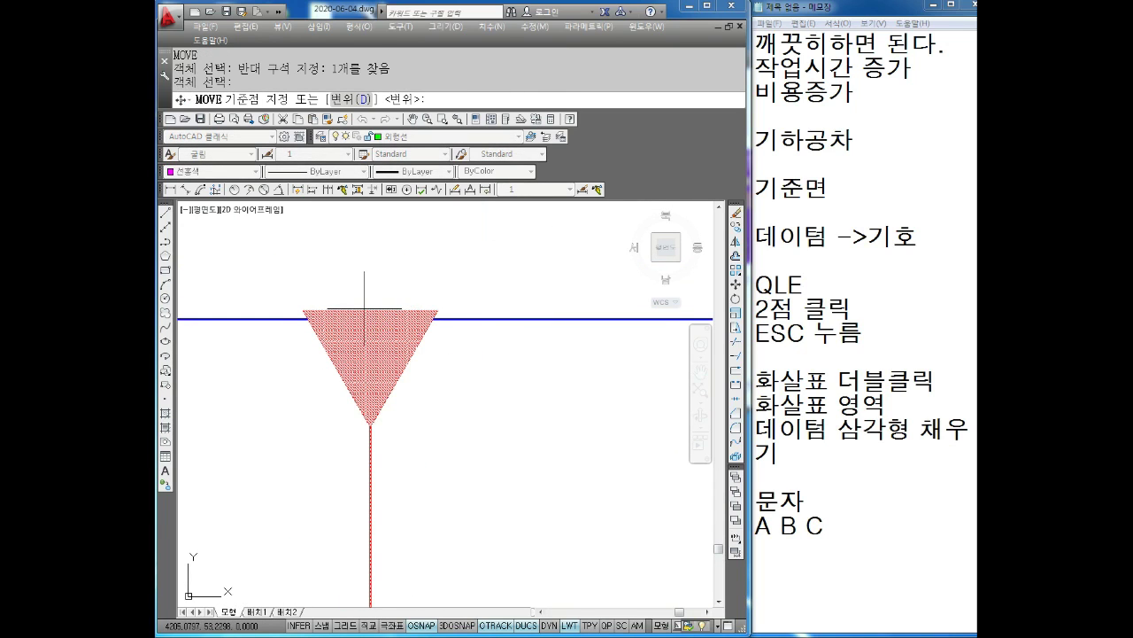
pyautogui.click(363, 309)
pyautogui.press('Escape')
pyautogui.press('Escape')
# - Zoom back to the part and reselect the blue bottom edge to check it
pyautogui.scroll(4, 361, 312)
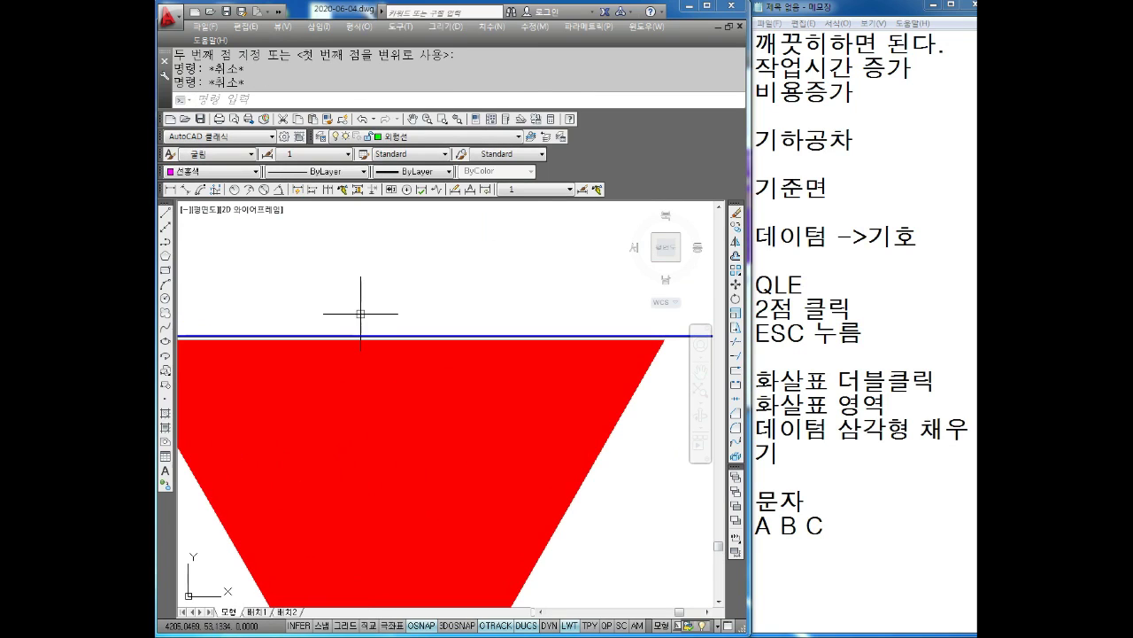
pyautogui.scroll(2, 386, 343)
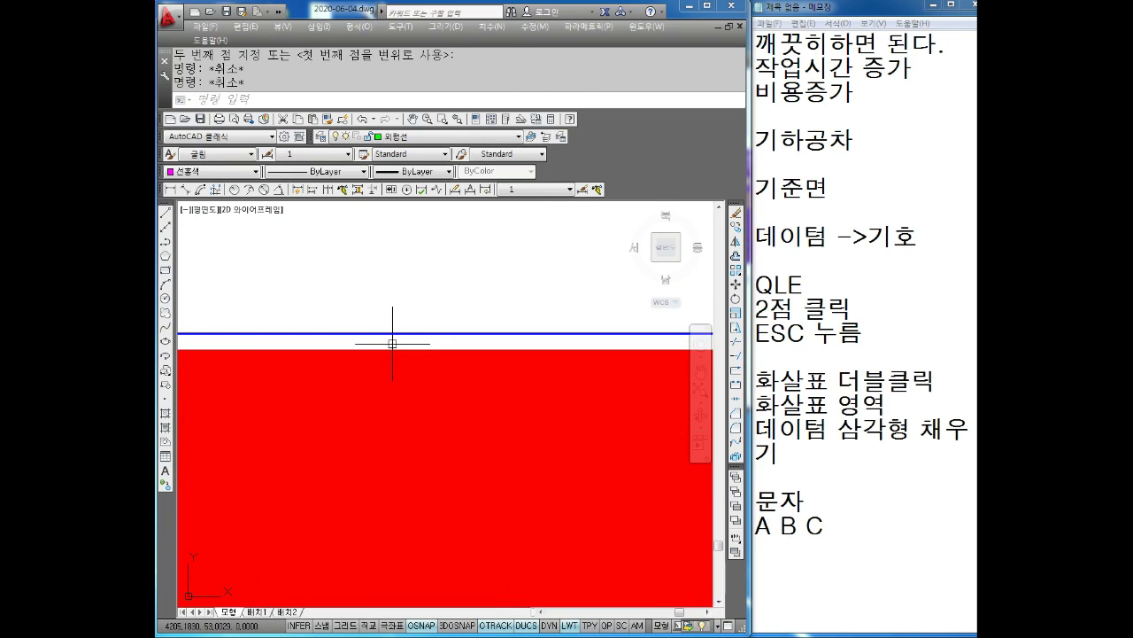
pyautogui.scroll(-3, 393, 342)
pyautogui.scroll(-3, 434, 314)
pyautogui.scroll(-5, 452, 328)
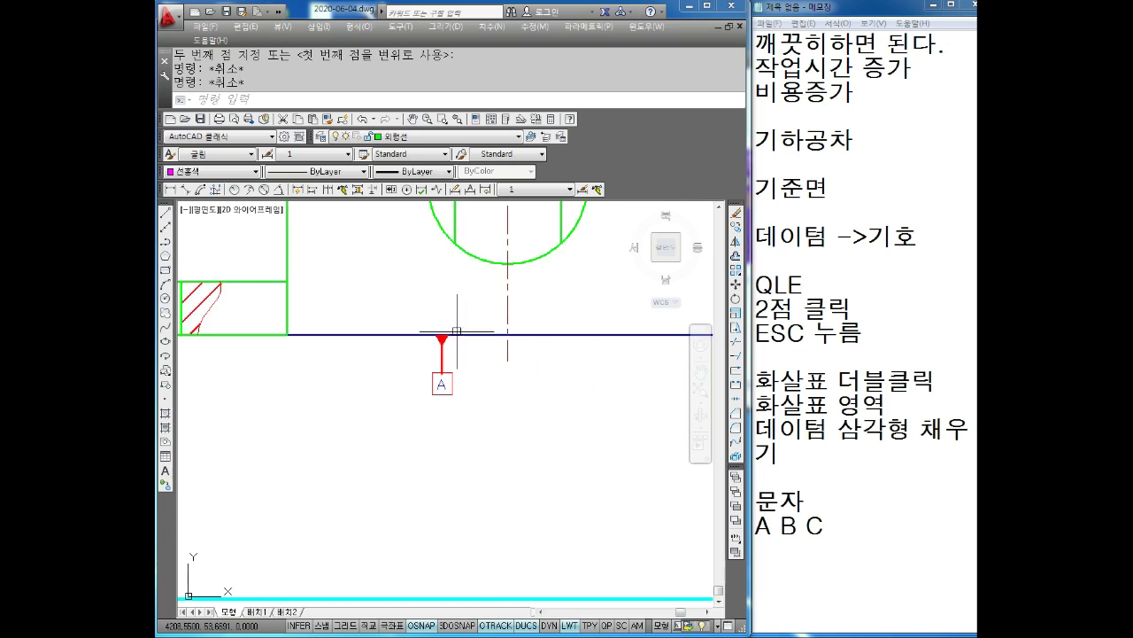
pyautogui.moveTo(457, 333)
pyautogui.mouseDown(button='middle')
pyautogui.moveTo(407, 382)
pyautogui.moveTo(370, 396)
pyautogui.mouseUp(button='middle')
pyautogui.press('Escape')
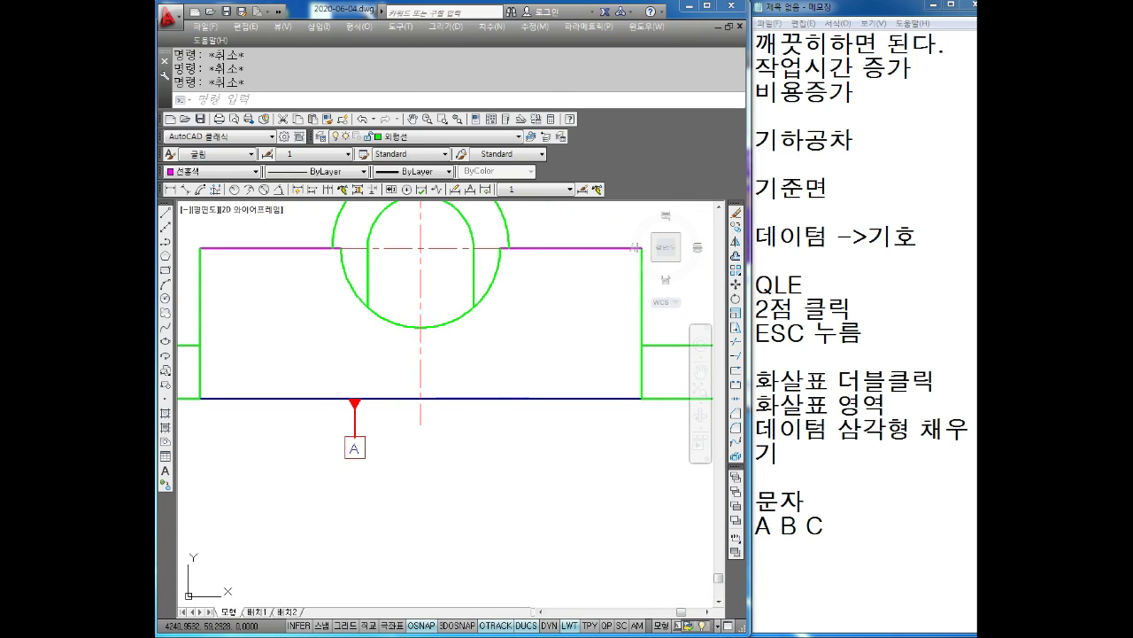
pyautogui.click(434, 399)
pyautogui.click(440, 474)
pyautogui.press('Escape')
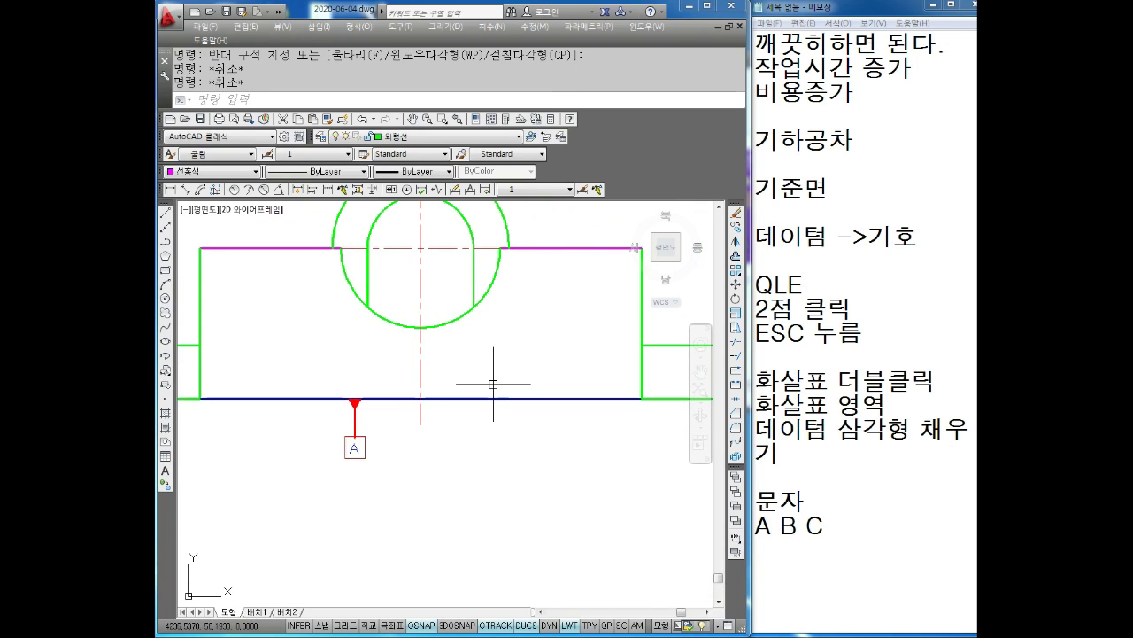
# - Check the short magenta segment on the top edge, then glance at the notes
pyautogui.moveTo(493, 384)
pyautogui.mouseDown(button='middle')
pyautogui.moveTo(448, 405)
pyautogui.moveTo(427, 449)
pyautogui.mouseUp(button='middle')
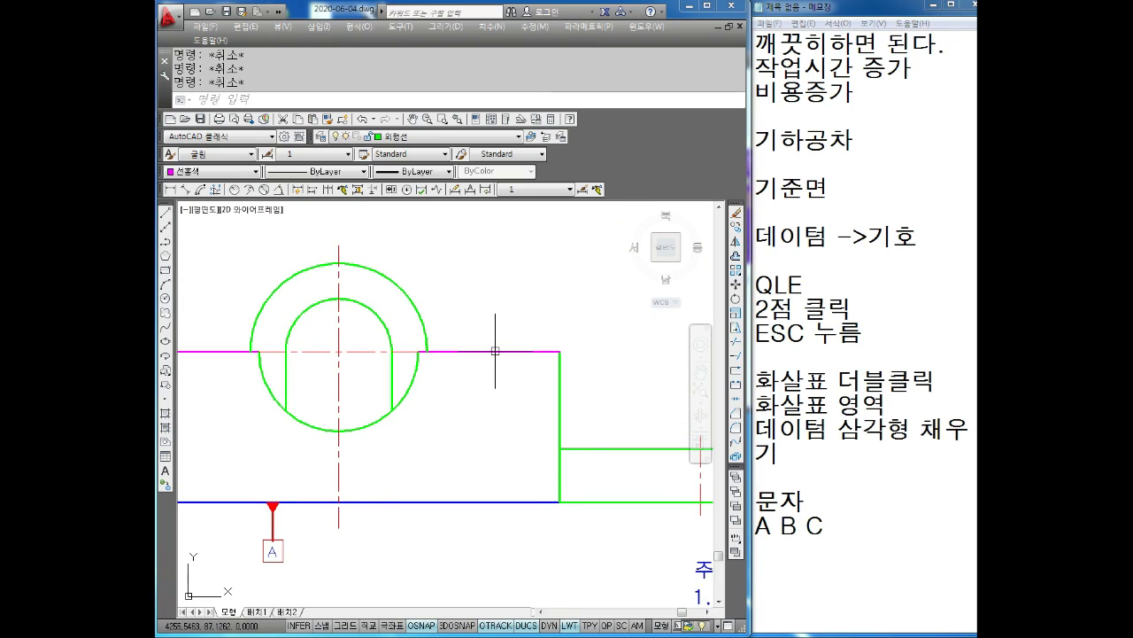
pyautogui.click(487, 352)
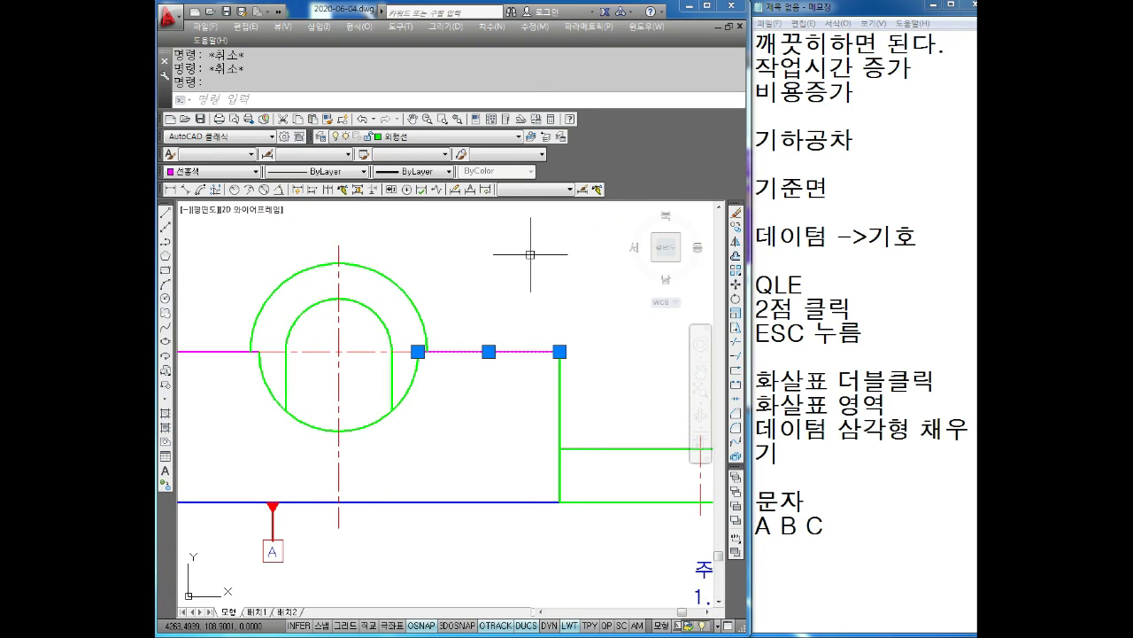
pyautogui.scroll(-2, 519, 262)
pyautogui.moveTo(513, 271); pyautogui.dragTo(460, 341, button='middle')
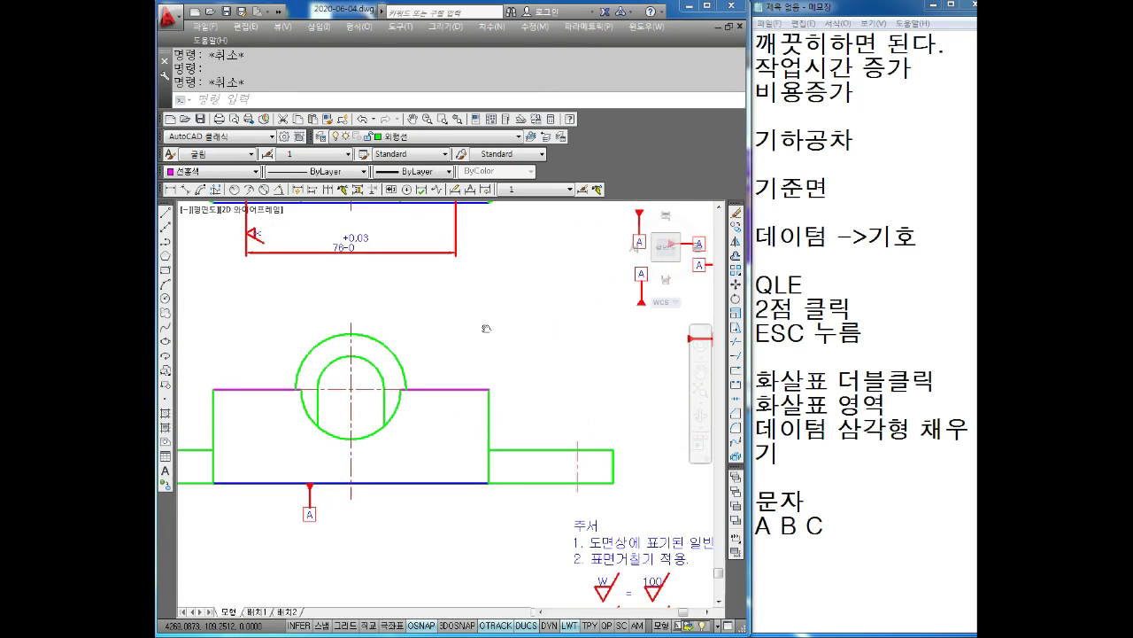
pyautogui.press('Escape')
pyautogui.click(755, 308)
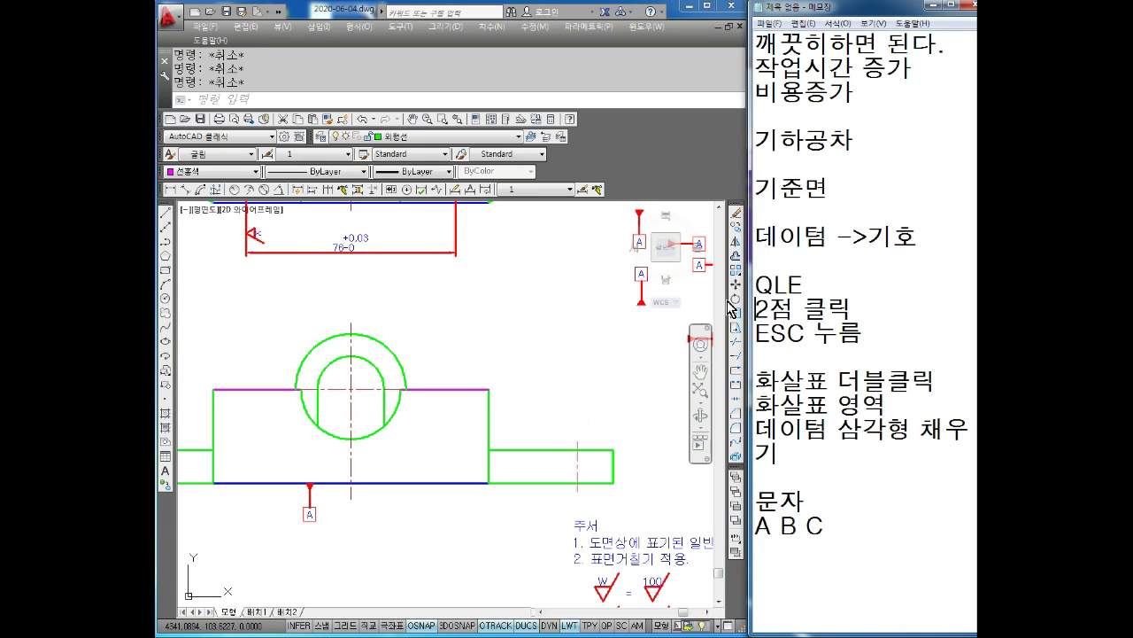
pyautogui.click(519, 373)
pyautogui.scroll(2, 444, 359)
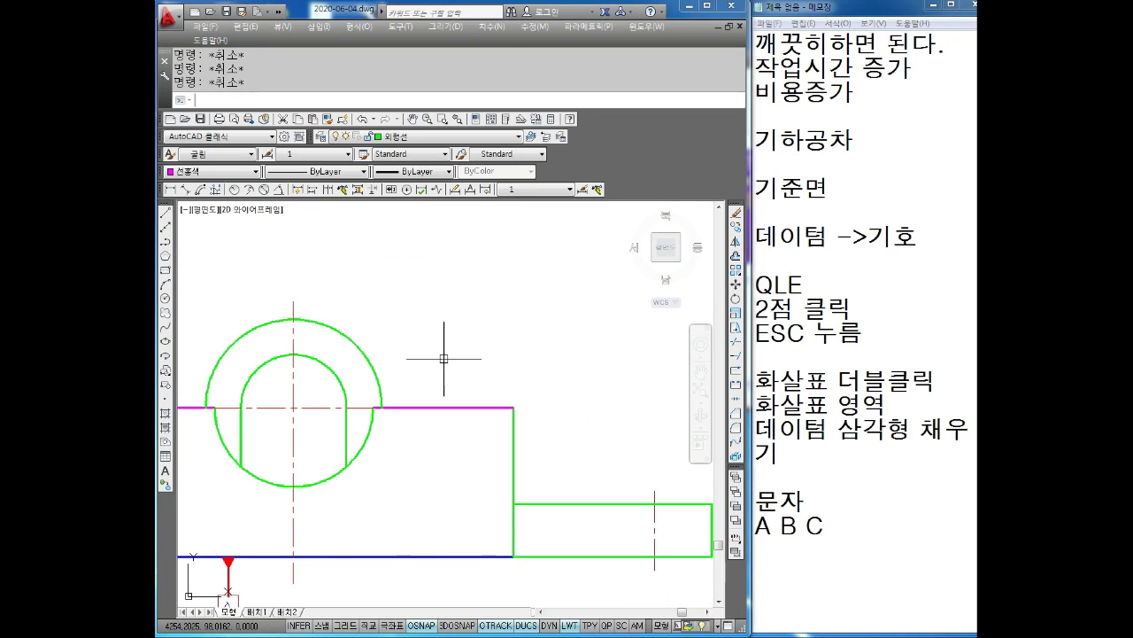
pyautogui.click(458, 99)
pyautogui.write('QLE')
# - Draw a three-point leader with its arrow on the magenta top edge and a horizontal landing
pyautogui.press('Return')
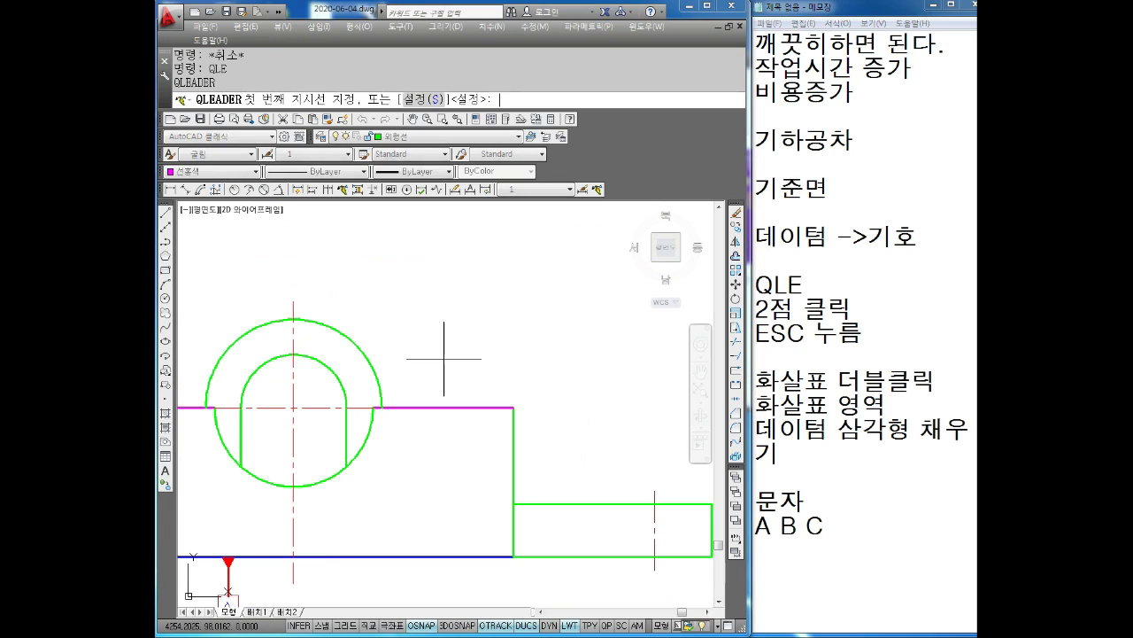
pyautogui.click(443, 408)
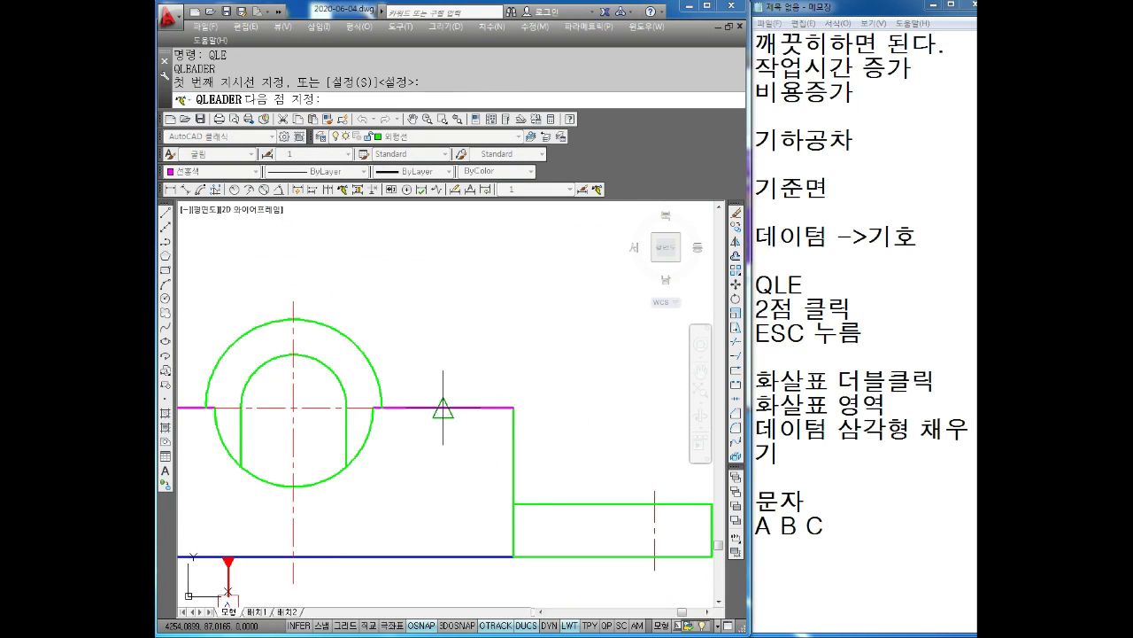
pyautogui.click(442, 312)
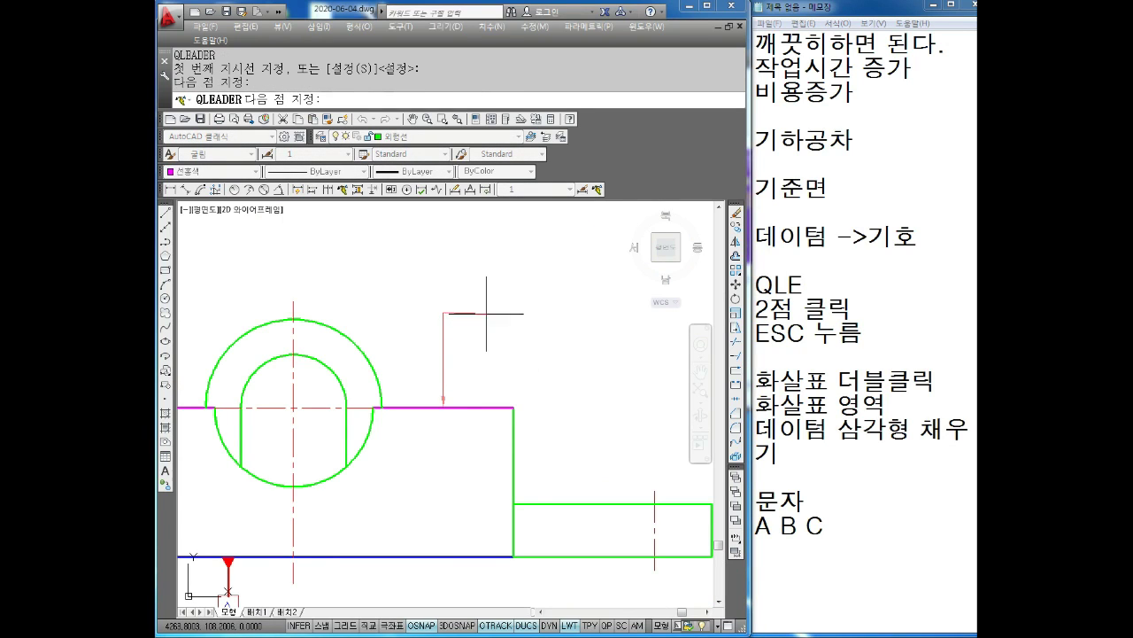
pyautogui.press('F8')
pyautogui.click(472, 315)
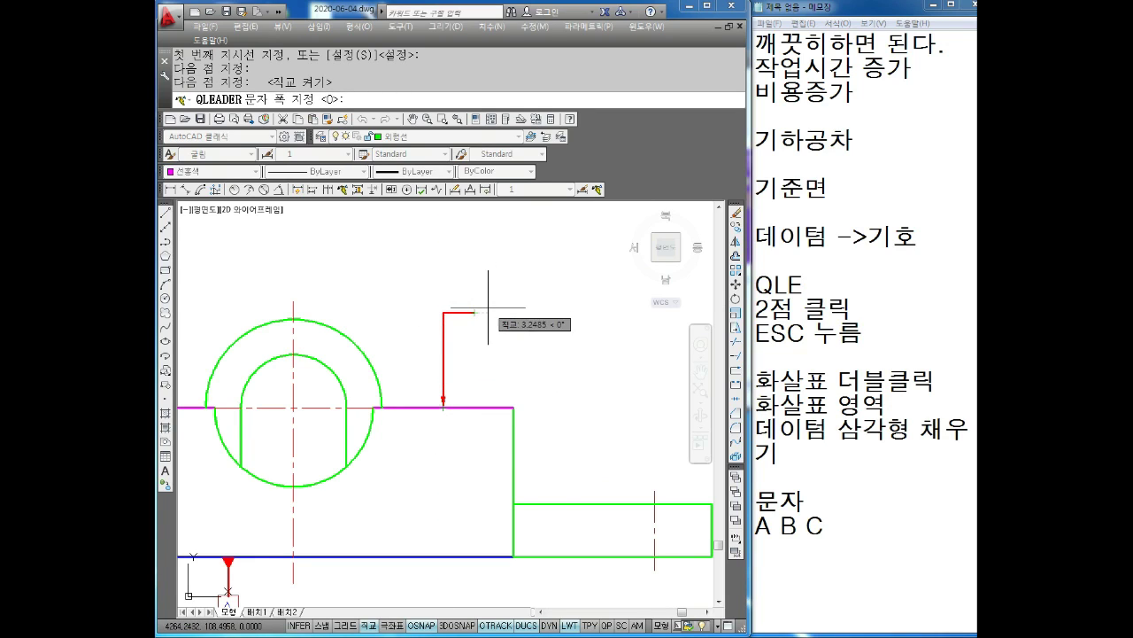
# - Add leader-step notes '비터', '점 클릭' and '엔토터' below A B C in the notes
pyautogui.click(848, 580)
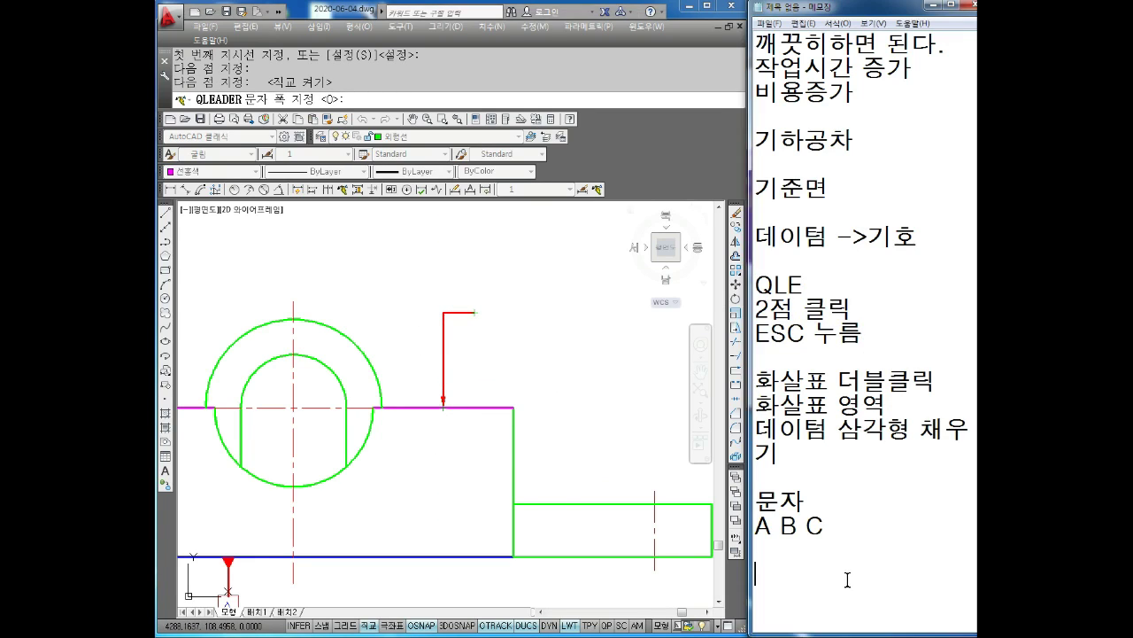
pyautogui.write('비')
pyautogui.write('터')
pyautogui.press('Return')
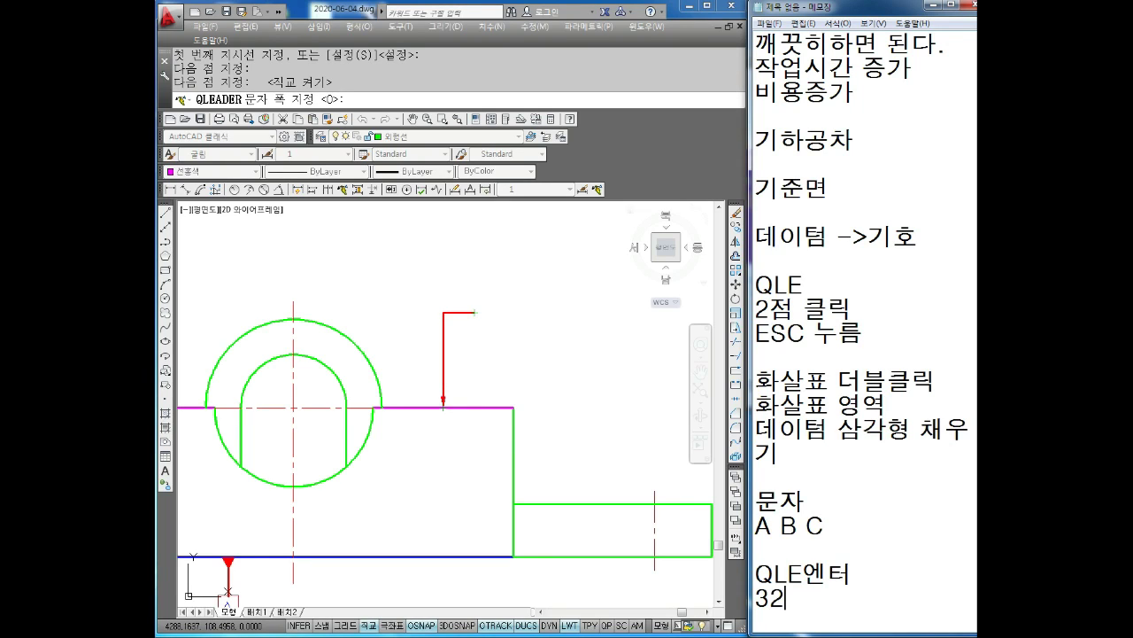
pyautogui.write('점 클릭')
pyautogui.press('Return')
pyautogui.press('Return')
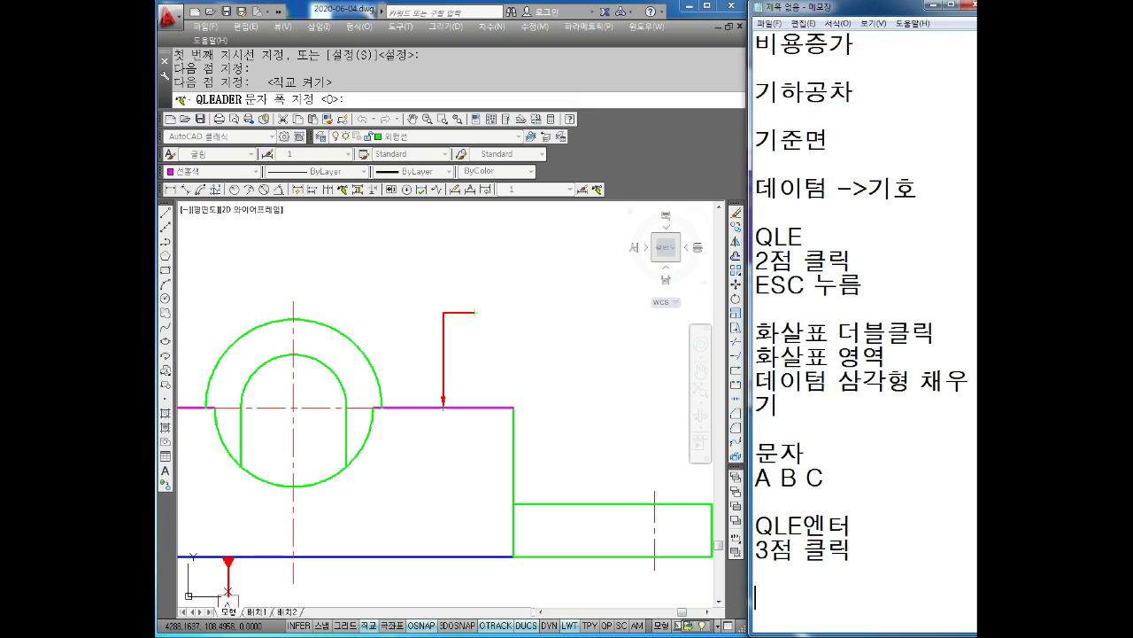
pyautogui.press('Return')
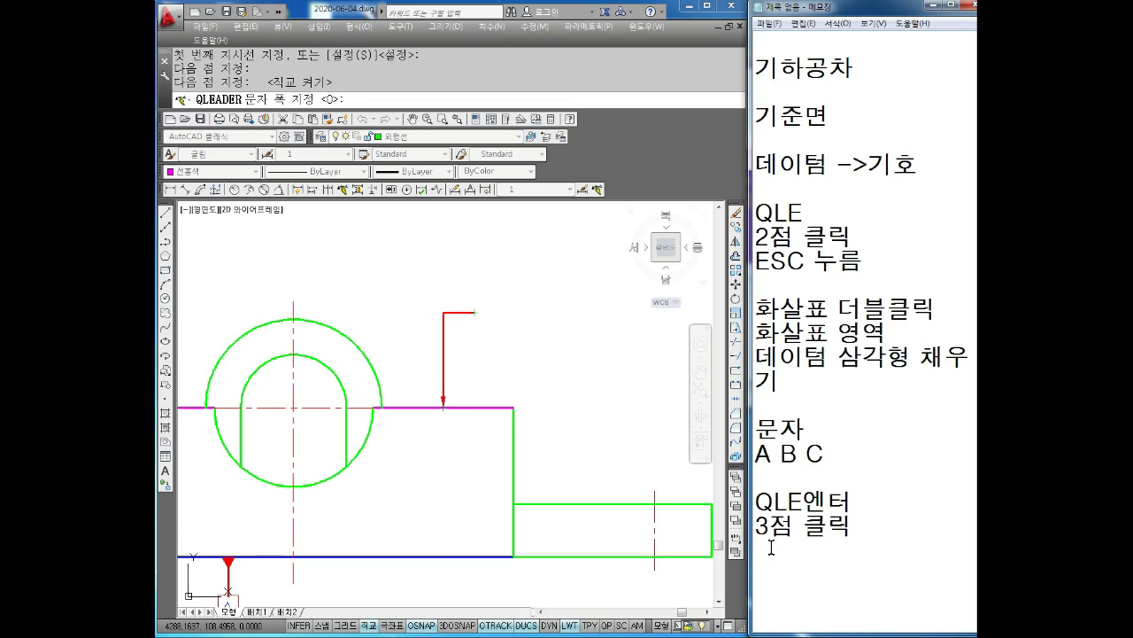
pyautogui.write('ESC엔')
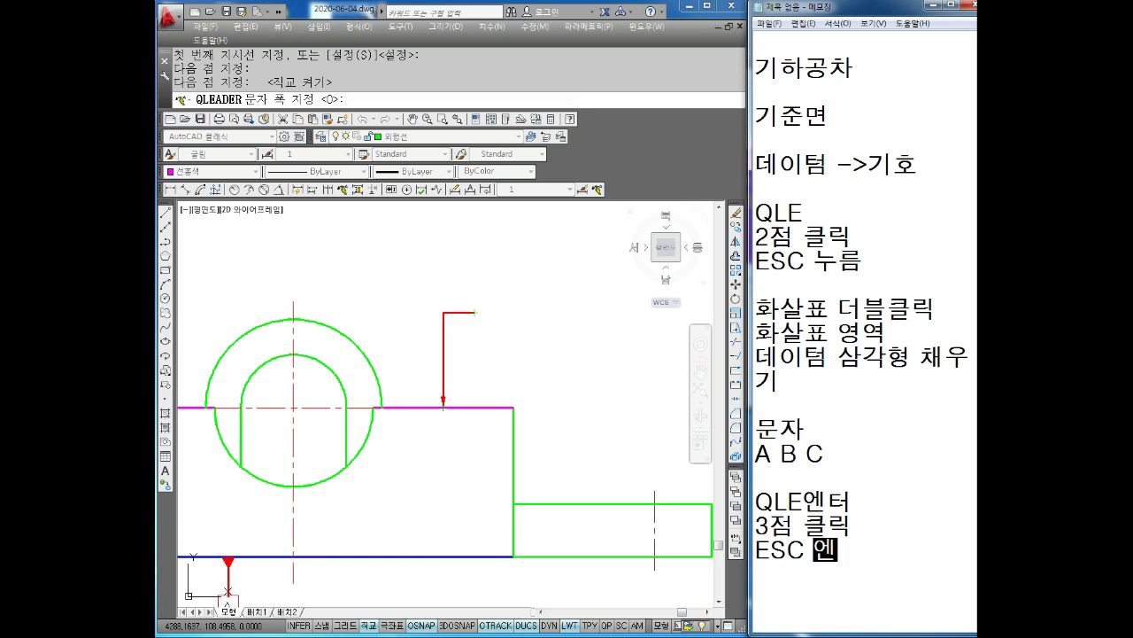
pyautogui.write('토터')
pyautogui.press('Return')
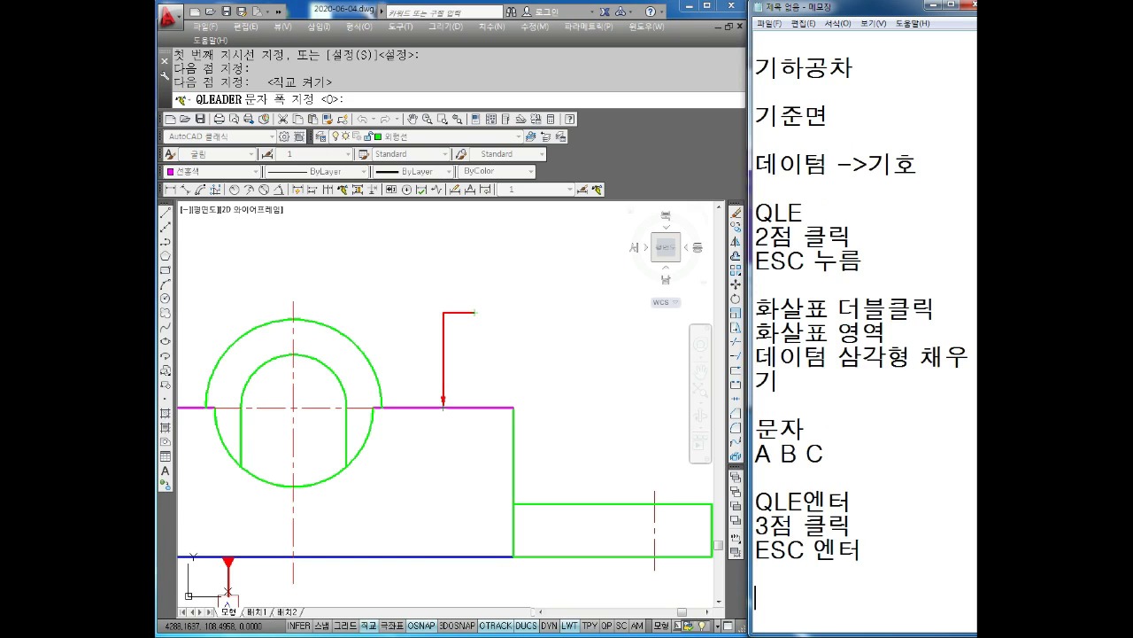
# - Leave the leader without text, then select it and zoom in to review it
pyautogui.click(514, 375)
pyautogui.press('Escape')
pyautogui.press('Escape')
pyautogui.click(445, 328)
pyautogui.click(408, 353)
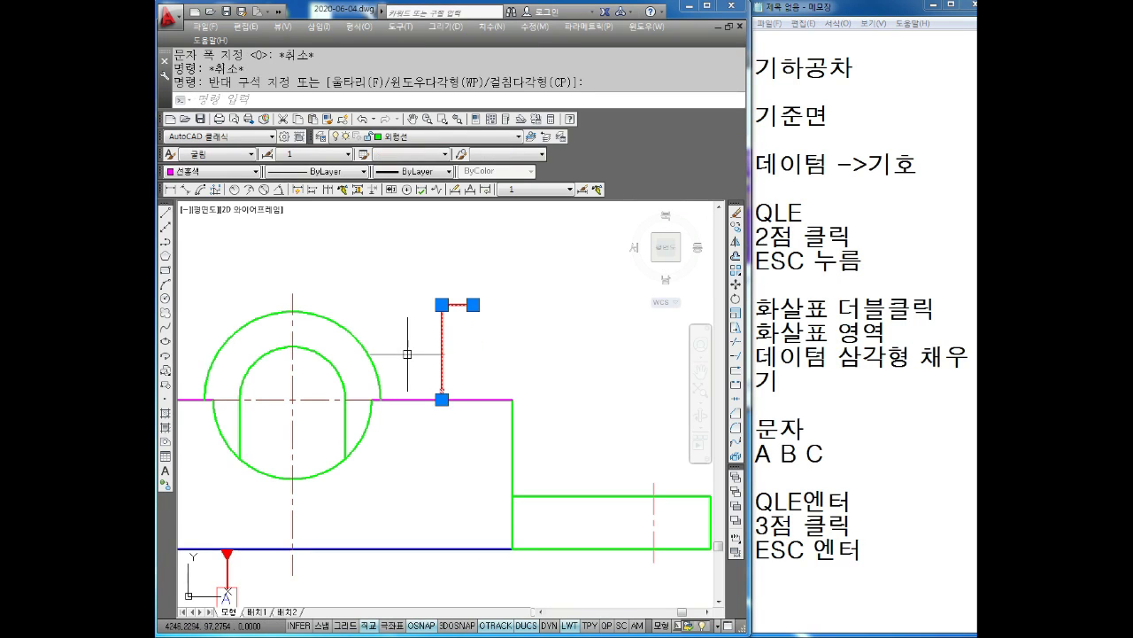
pyautogui.press('Escape')
pyautogui.press('Escape')
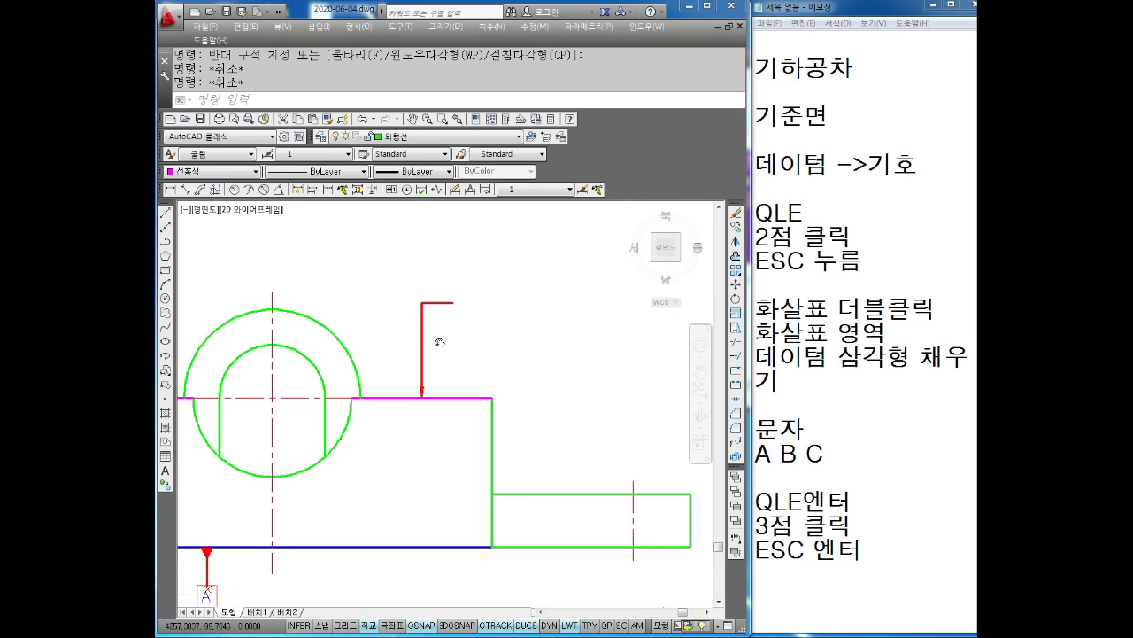
pyautogui.scroll(-5, 441, 336)
pyautogui.scroll(3, 443, 323)
pyautogui.scroll(2, 443, 323)
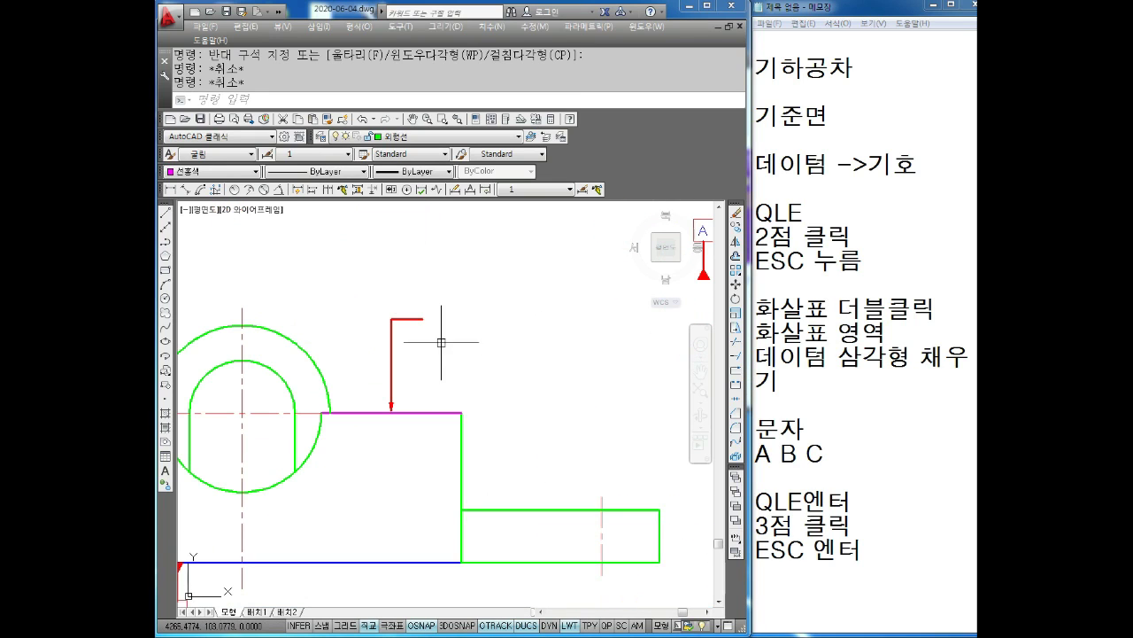
pyautogui.scroll(2, 434, 292)
pyautogui.press('Escape')
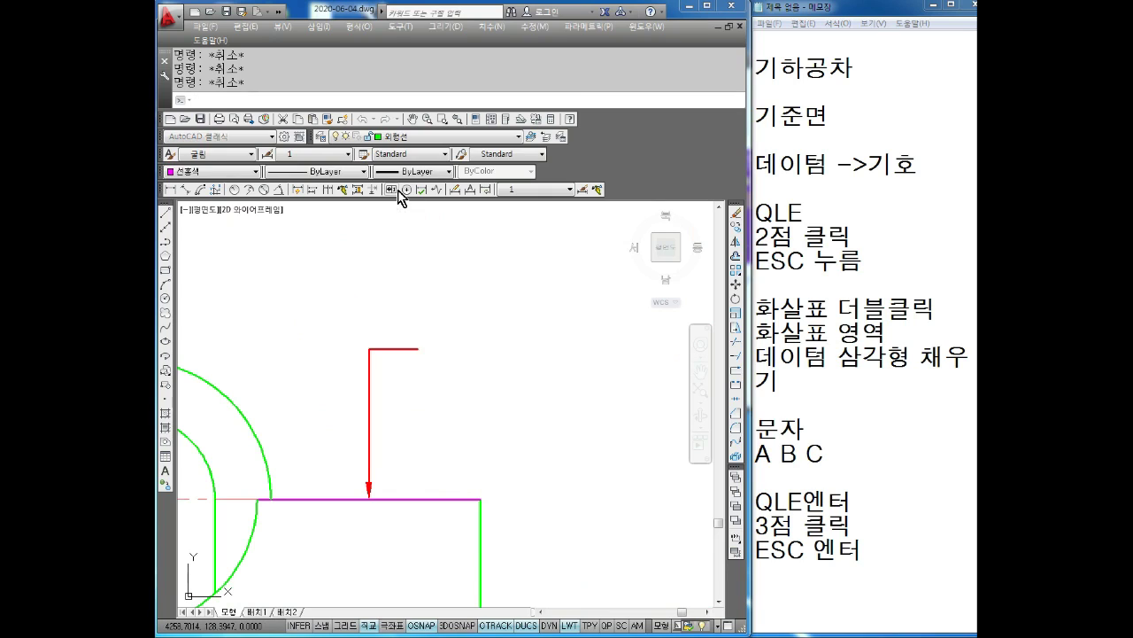
# - Choose the parallelism symbol in the geometric tolerance dialog
pyautogui.click(392, 189)
pyautogui.moveTo(399, 243); pyautogui.dragTo(402, 203)
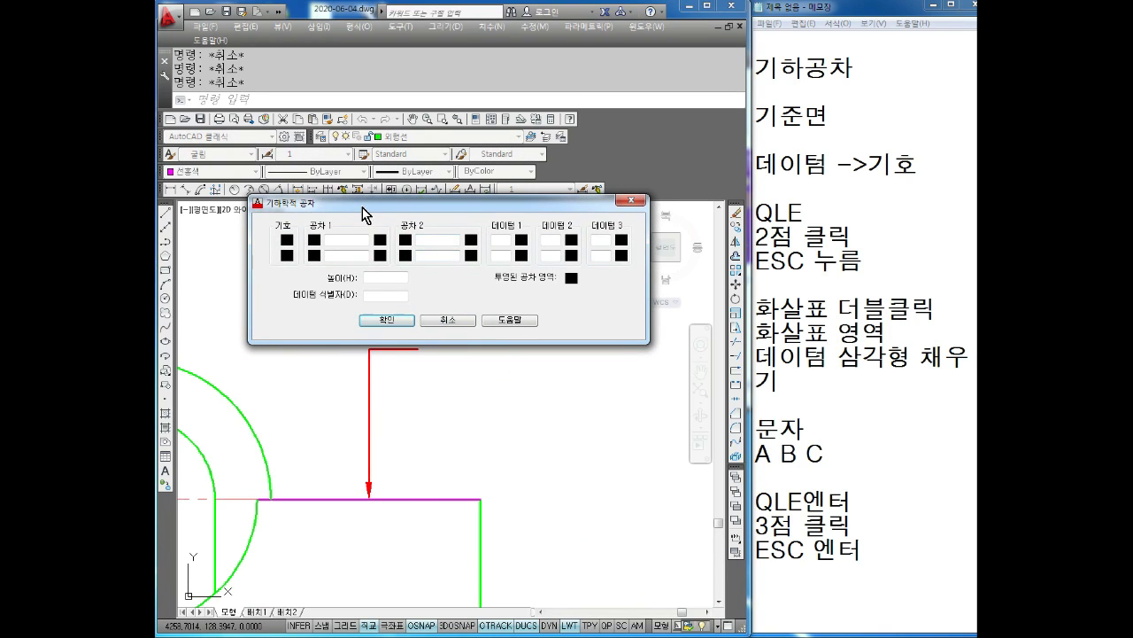
pyautogui.click(287, 240)
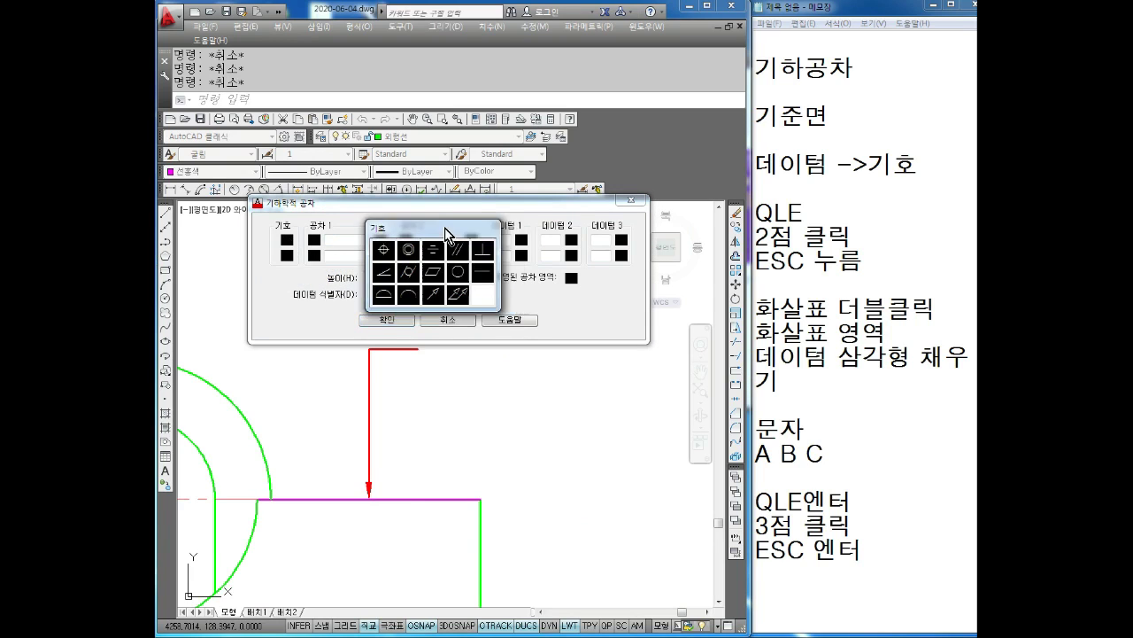
pyautogui.moveTo(467, 233); pyautogui.dragTo(353, 214)
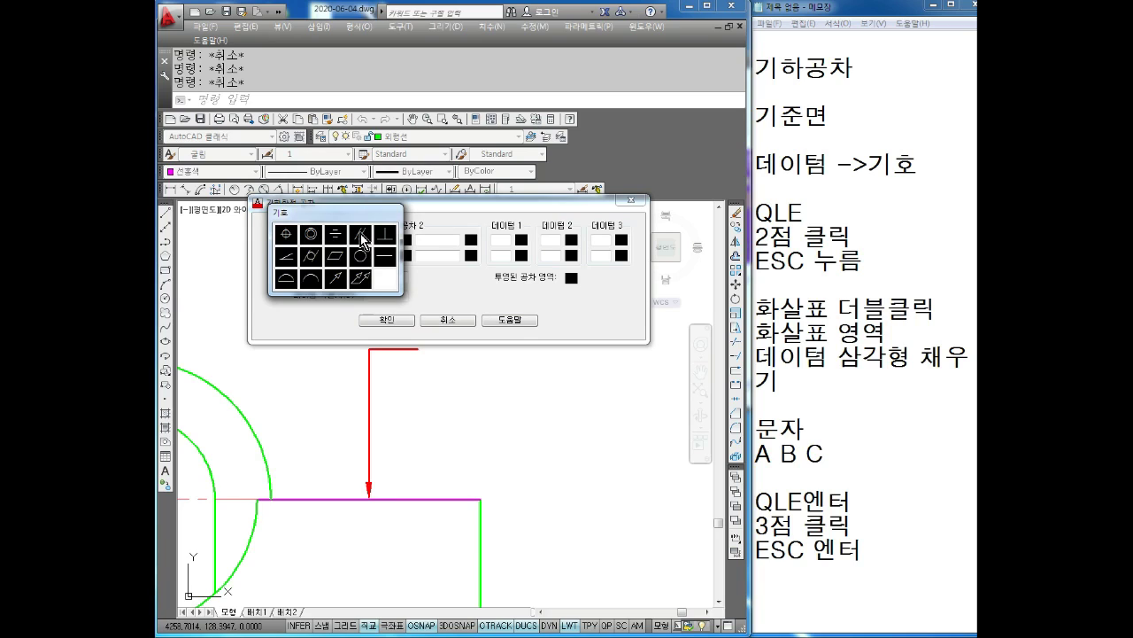
pyautogui.click(362, 239)
pyautogui.click(287, 247)
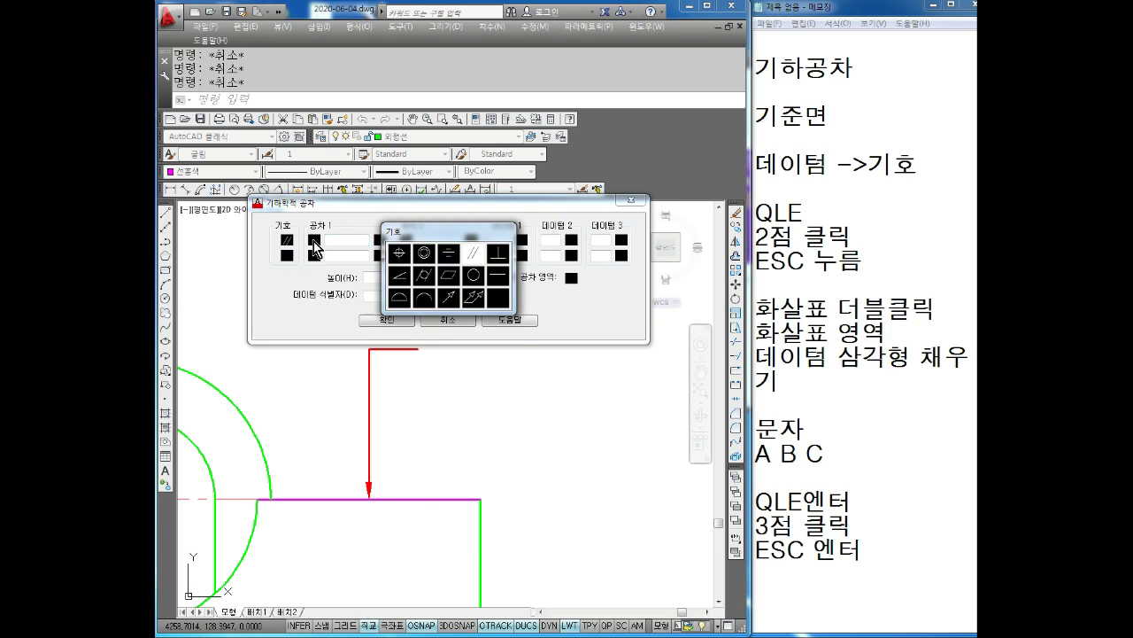
pyautogui.click(475, 260)
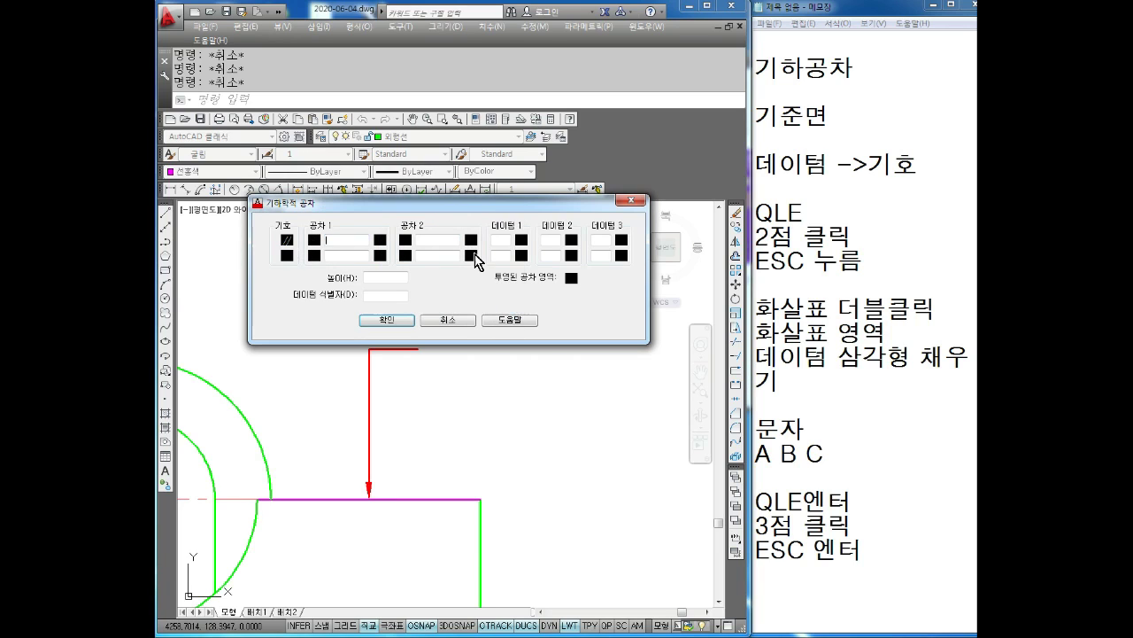
# - Enter tolerance 0.02 and datum A in the tolerance fields
pyautogui.click(316, 240)
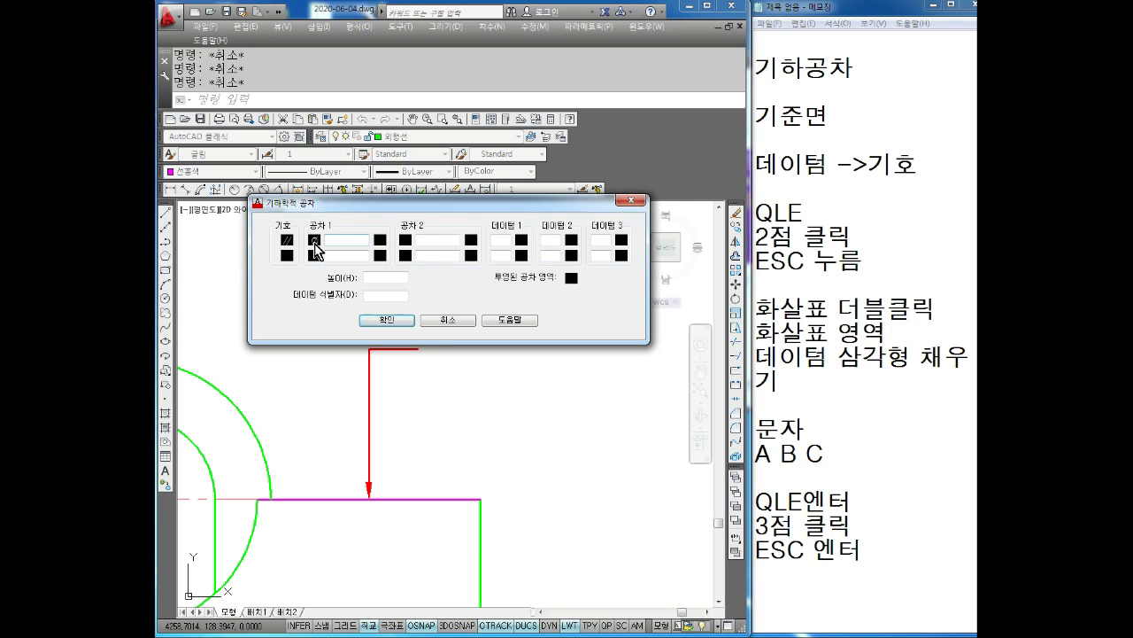
pyautogui.click(342, 529)
pyautogui.write('0')
pyautogui.write('0.A')
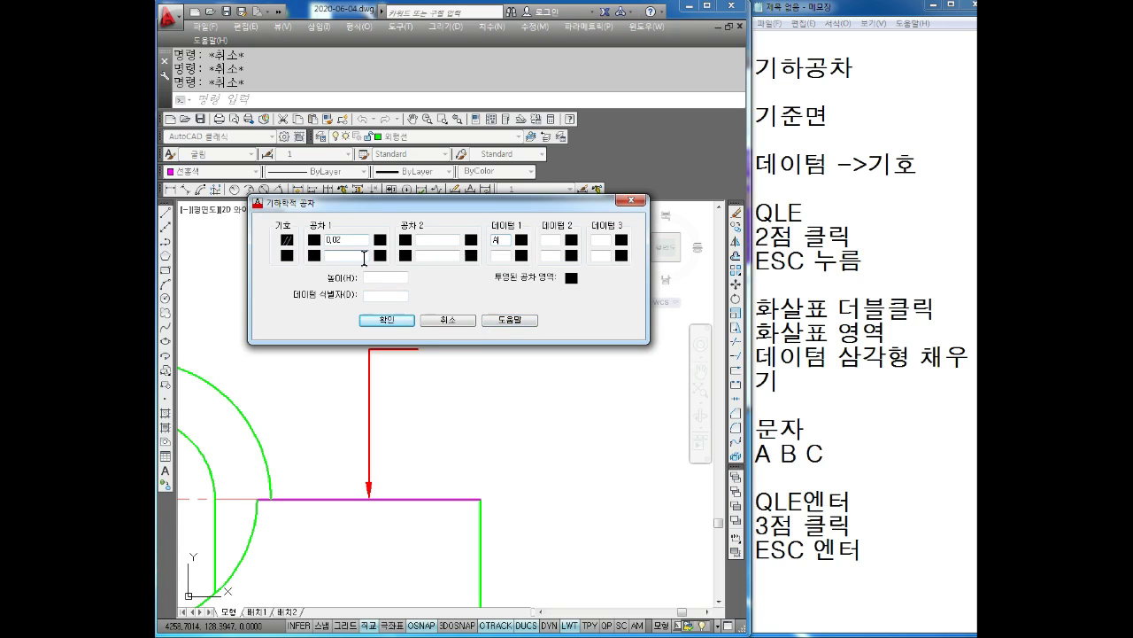
# - Place the // 0.02 A tolerance frame at the leader's end point
pyautogui.click(390, 321)
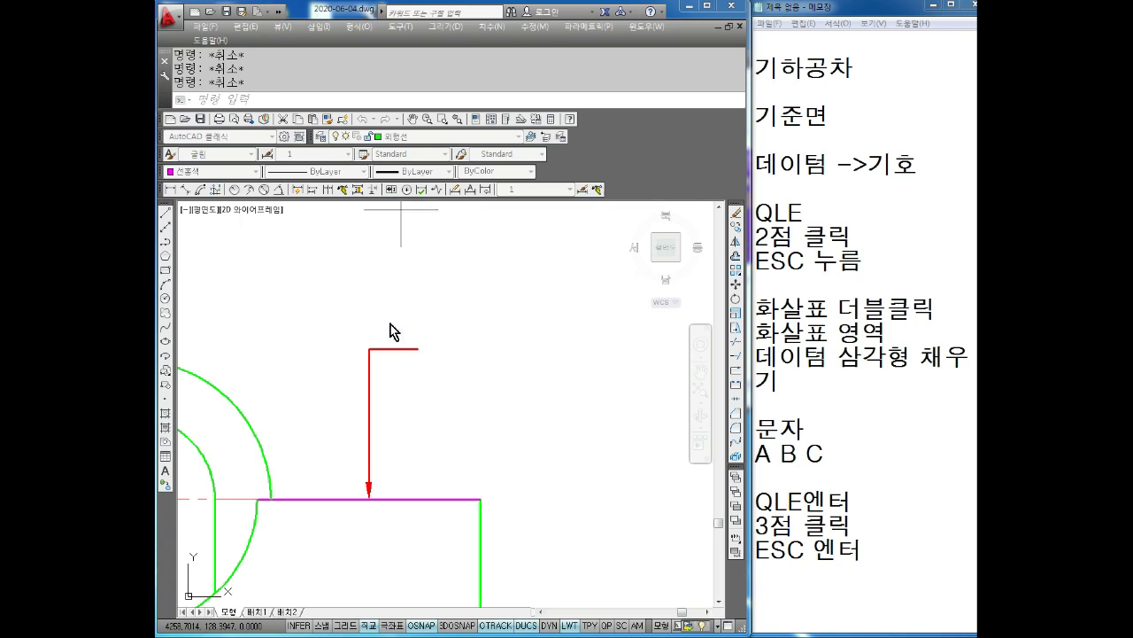
pyautogui.click(413, 346)
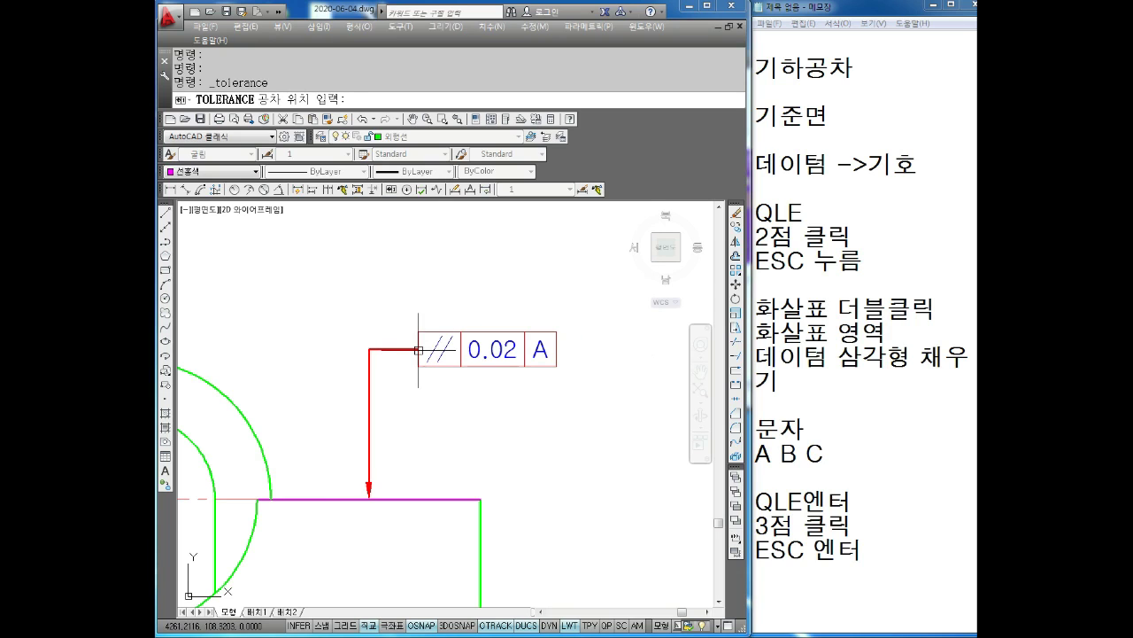
pyautogui.press('Escape')
pyautogui.press('Escape')
pyautogui.moveTo(489, 461)
pyautogui.mouseDown(button='middle')
pyautogui.moveTo(440, 408)
pyautogui.moveTo(448, 368)
pyautogui.mouseUp(button='middle')
pyautogui.scroll(-4, 424, 426)
pyautogui.scroll(3, 410, 344)
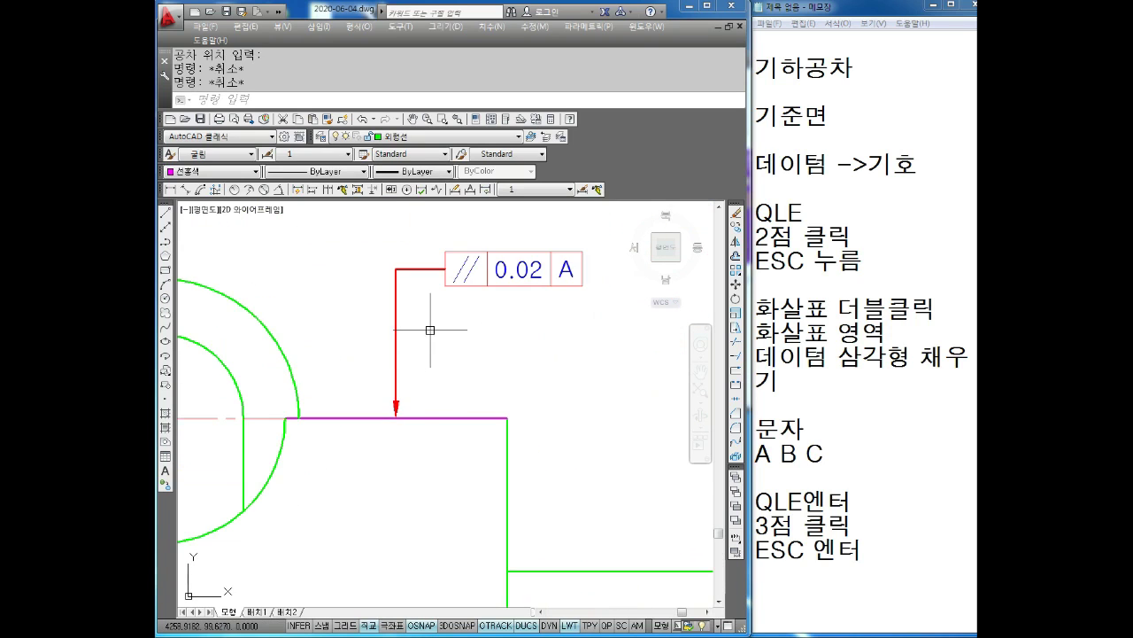
# - Select the magenta top edge and blue bottom edge to inspect them
pyautogui.moveTo(435, 324); pyautogui.dragTo(404, 342, button='middle')
pyautogui.click(403, 439)
pyautogui.click(401, 488)
pyautogui.moveTo(401, 488); pyautogui.dragTo(448, 352, button='middle')
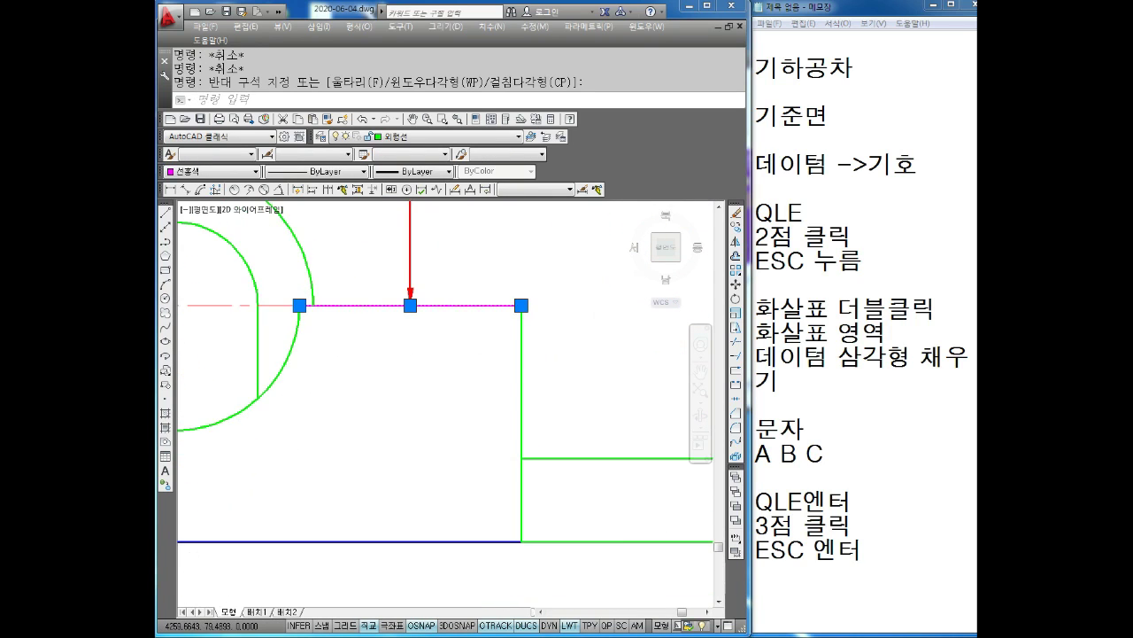
pyautogui.scroll(-4, 446, 366)
pyautogui.click(416, 454)
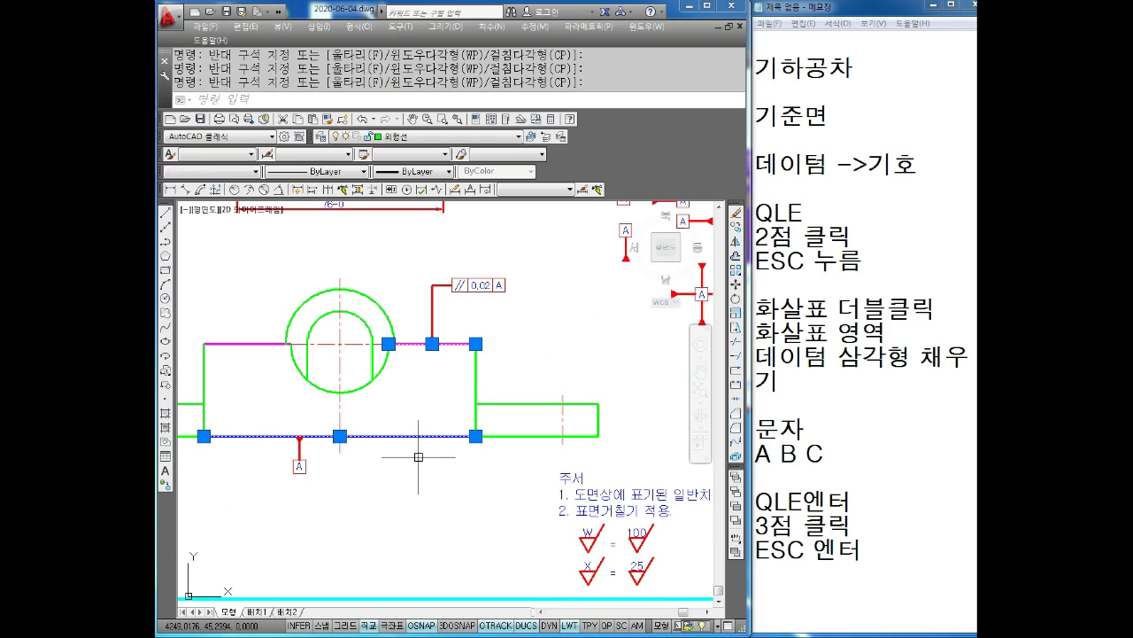
pyautogui.scroll(2, 465, 341)
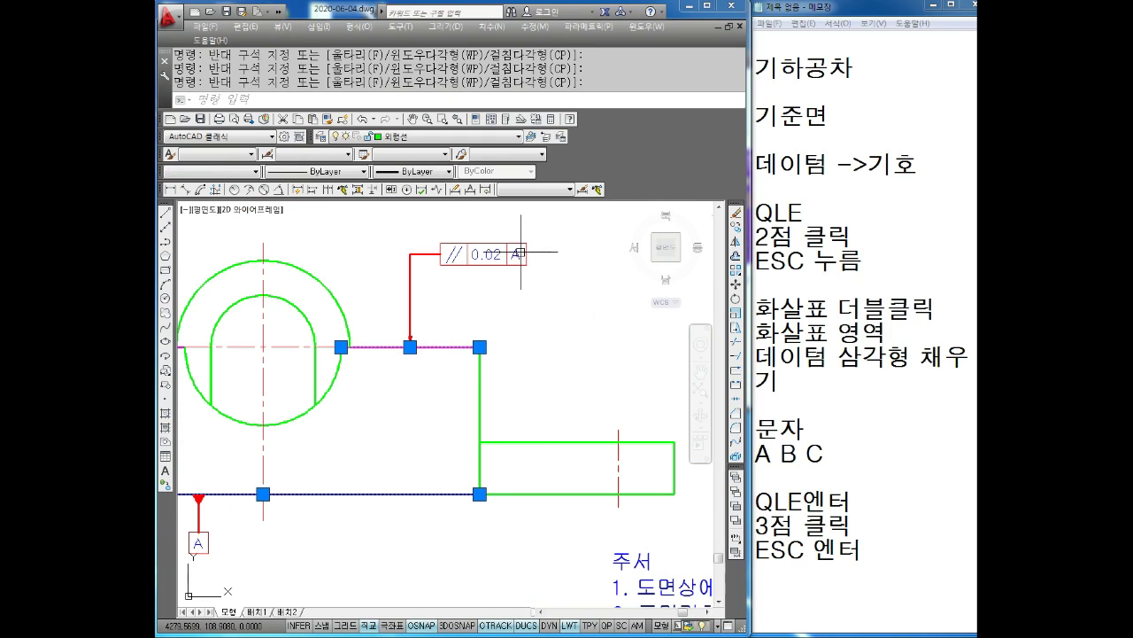
pyautogui.press('Escape')
# - Recheck the bottom and top edges, then pan and zoom the drawing left and up
pyautogui.click(429, 494)
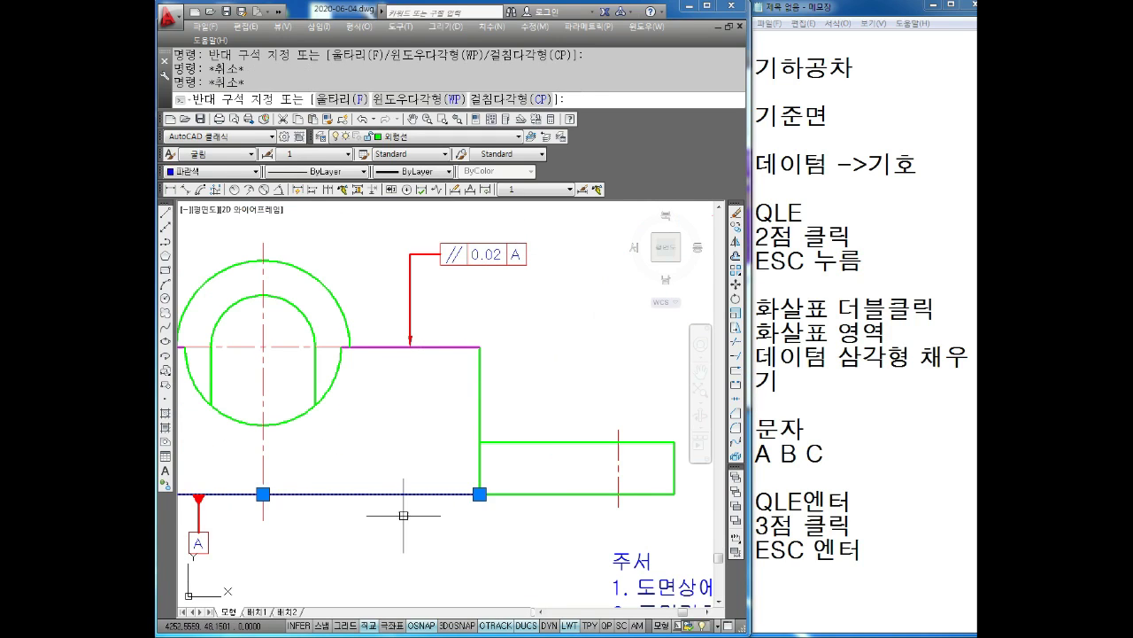
pyautogui.moveTo(435, 334); pyautogui.dragTo(431, 362, button='middle')
pyautogui.press('Escape')
pyautogui.click(425, 375)
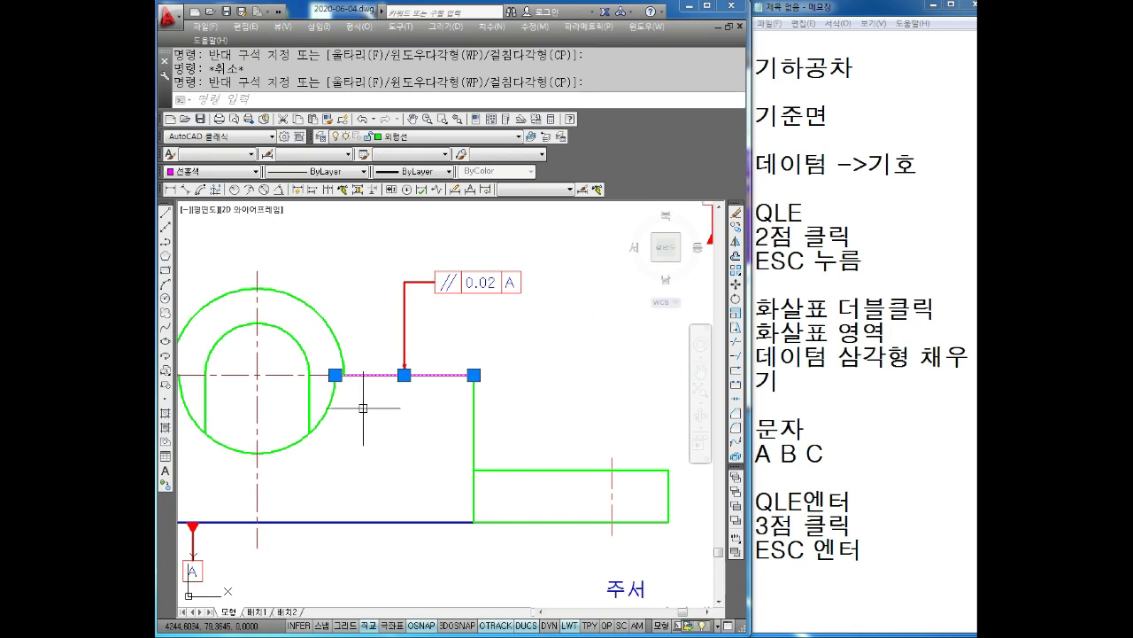
pyautogui.moveTo(366, 405); pyautogui.dragTo(469, 403, button='middle')
pyautogui.press('Escape')
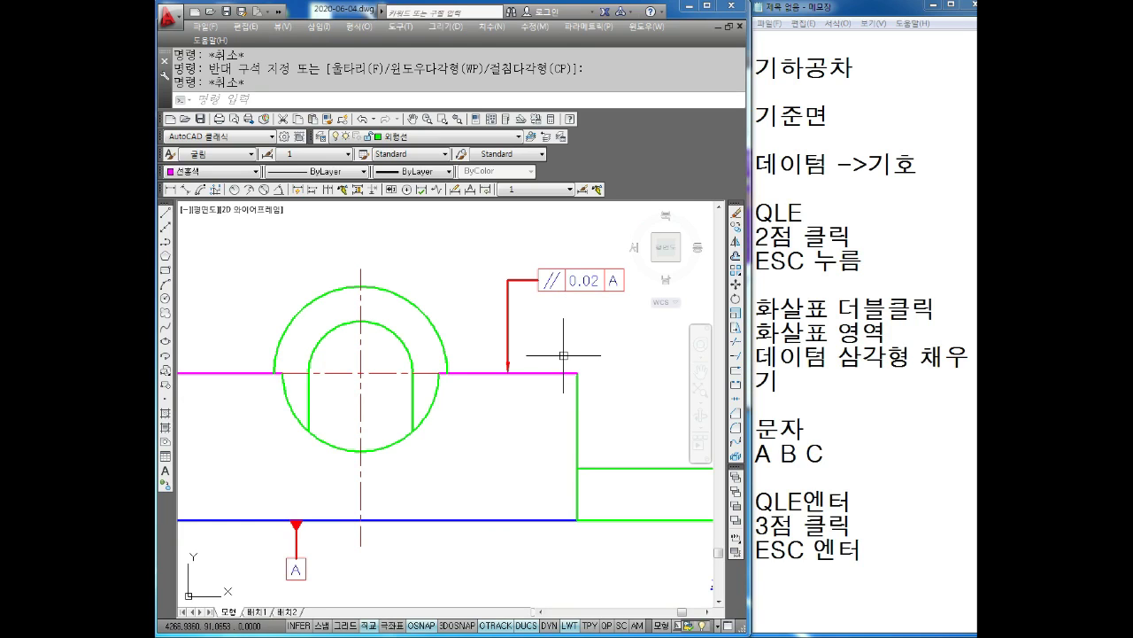
pyautogui.press('Escape')
pyautogui.scroll(-1, 565, 327)
pyautogui.scroll(-1, 566, 323)
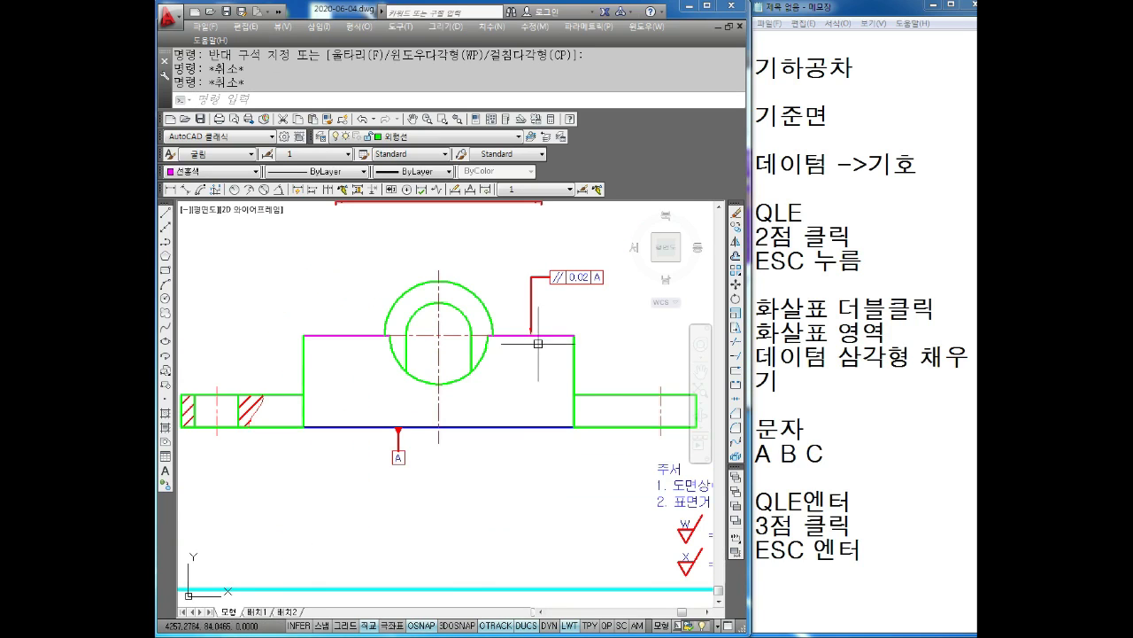
pyautogui.moveTo(539, 385); pyautogui.dragTo(475, 364, button='middle')
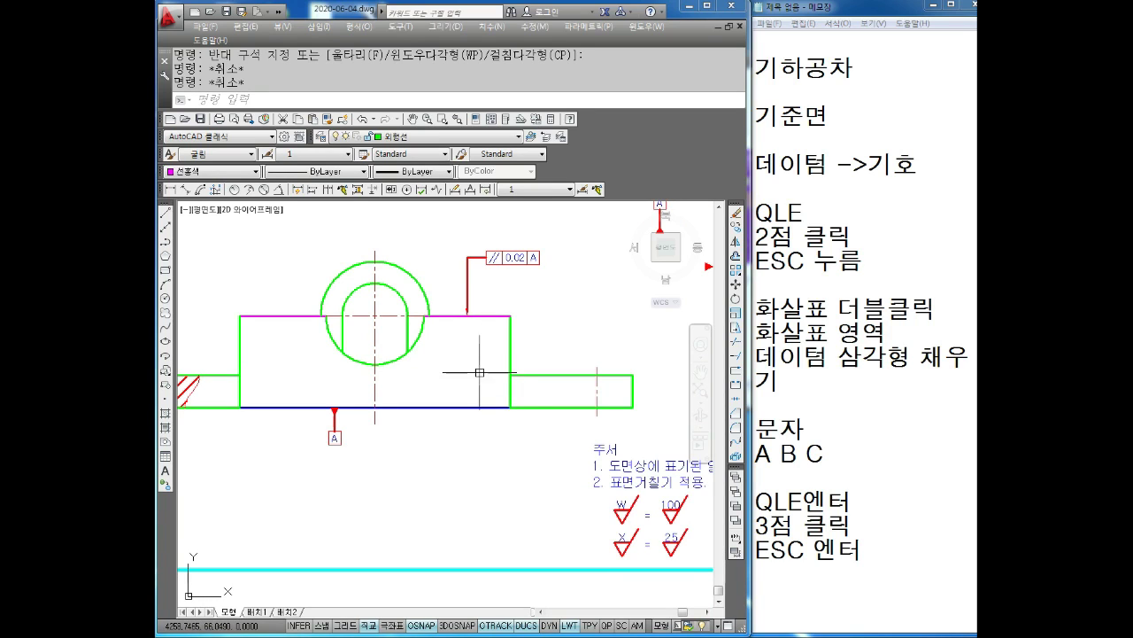
# - Set the body's right vertical edge to Cyan
pyautogui.scroll(4, 483, 363)
pyautogui.click(544, 371)
pyautogui.click(506, 330)
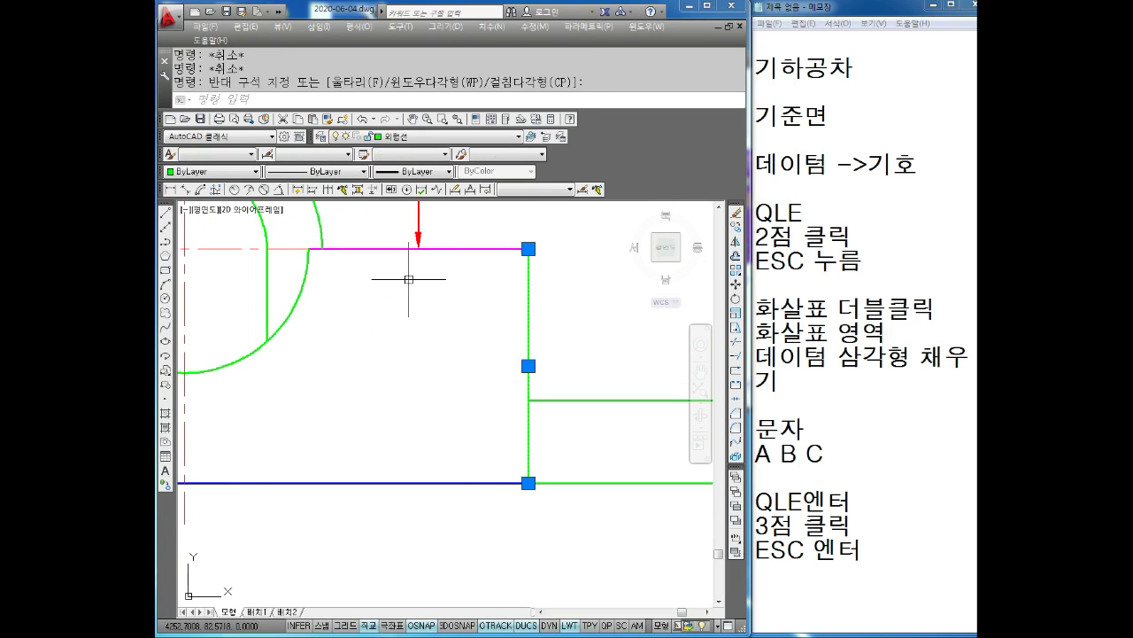
pyautogui.click(209, 171)
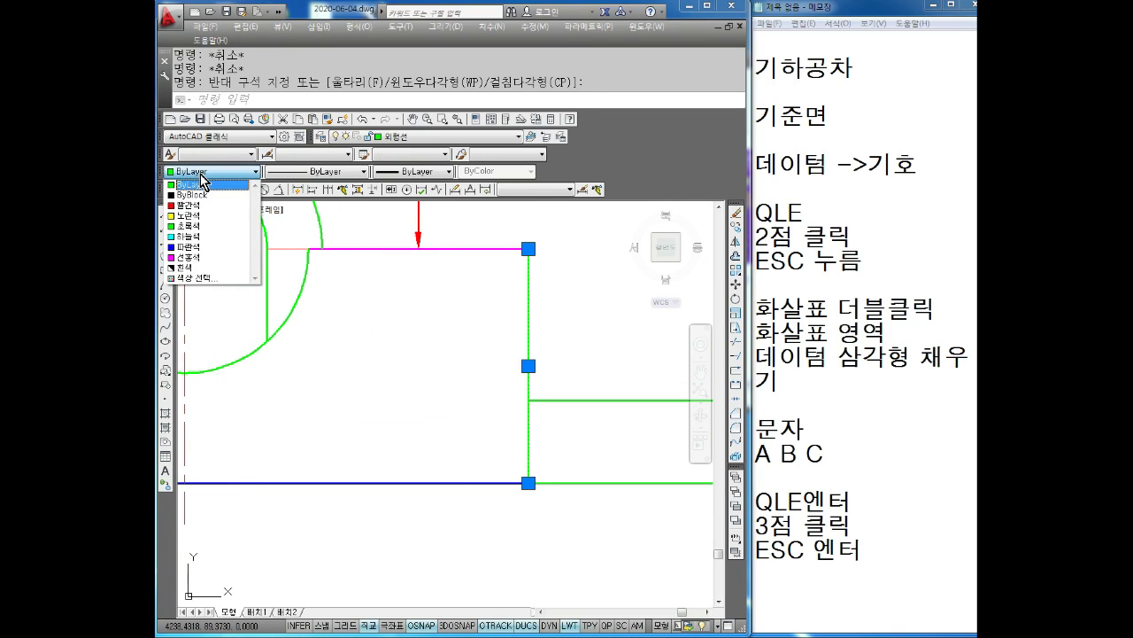
pyautogui.click(192, 237)
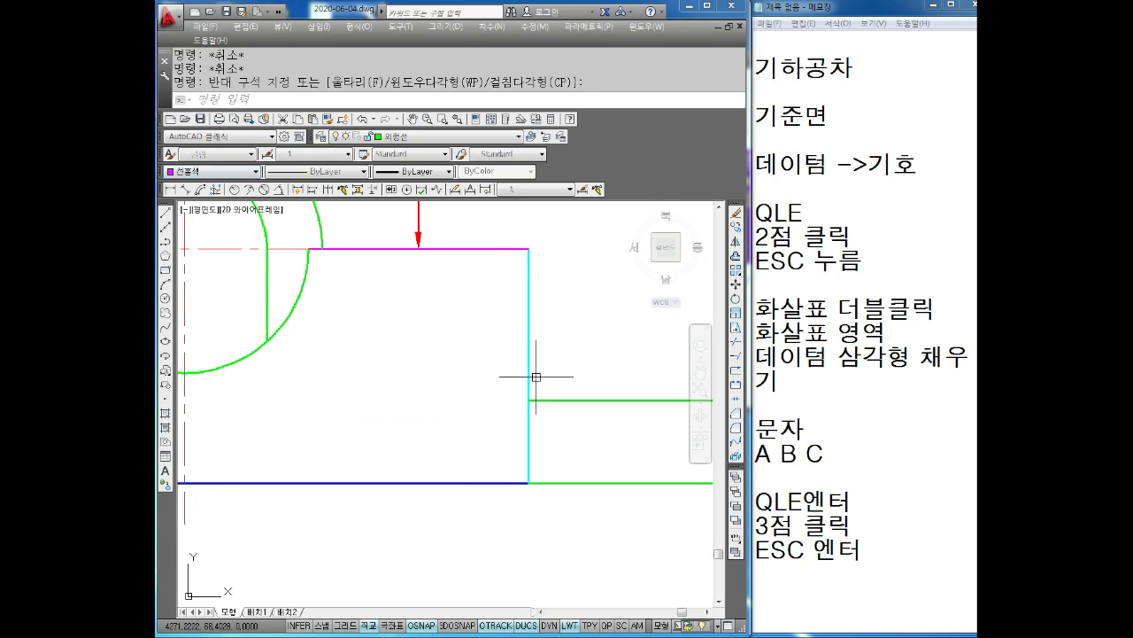
pyautogui.press('Escape')
# - Check the blue bottom edge and the new cyan edge, panning the drawing into place
pyautogui.scroll(-1, 546, 306)
pyautogui.scroll(-2, 443, 341)
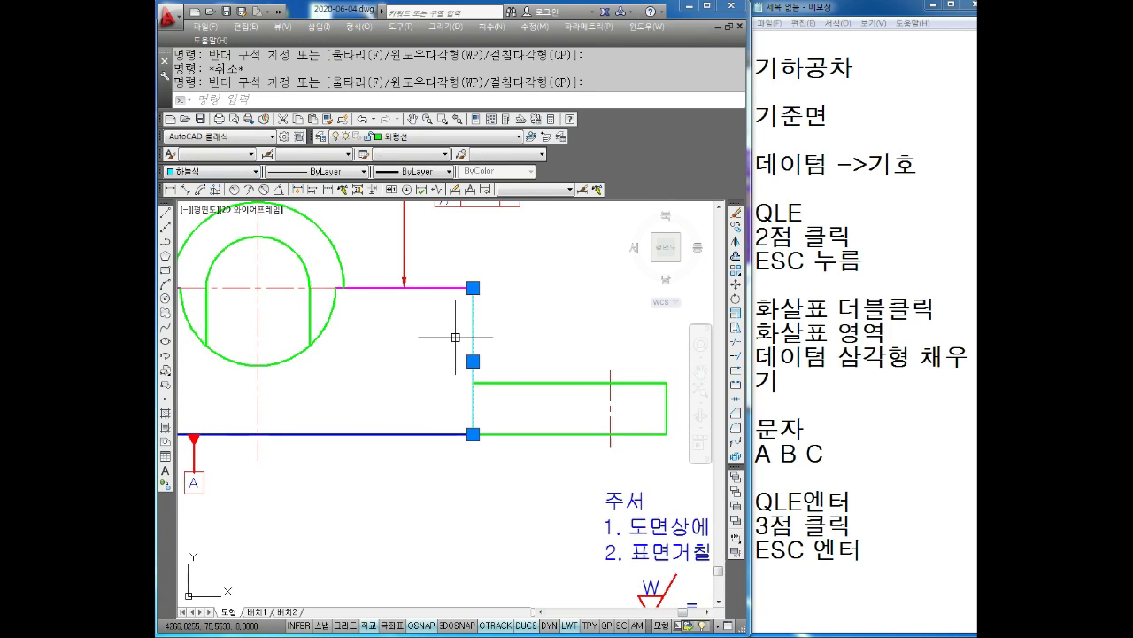
pyautogui.moveTo(398, 399); pyautogui.dragTo(314, 486)
pyautogui.press('Escape')
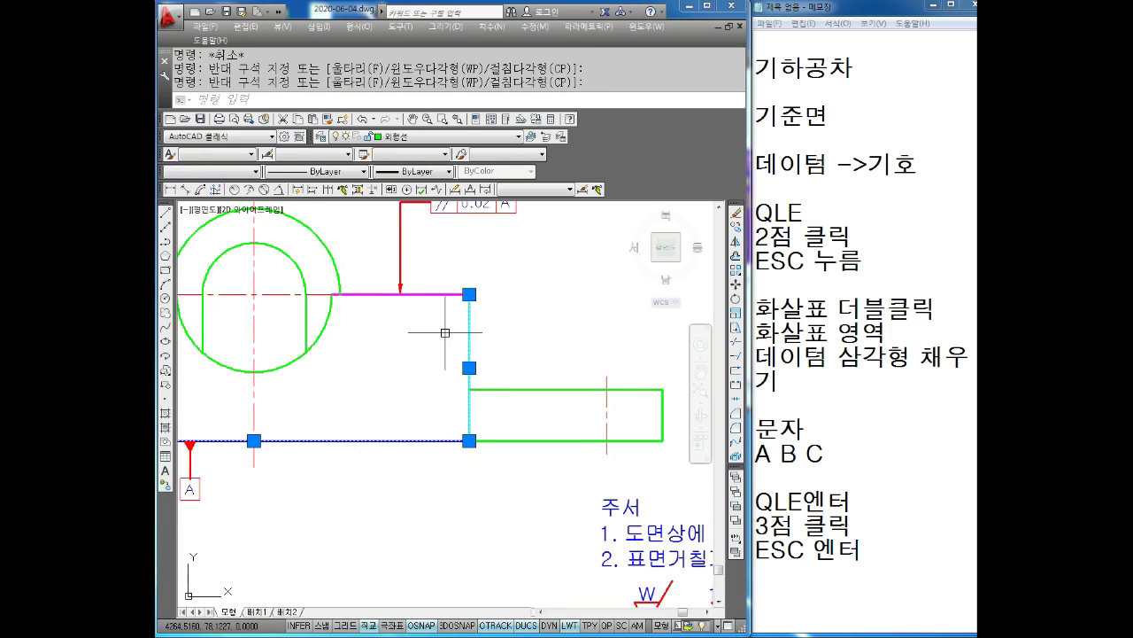
pyautogui.press('Escape')
pyautogui.moveTo(455, 366); pyautogui.dragTo(427, 406, button='middle')
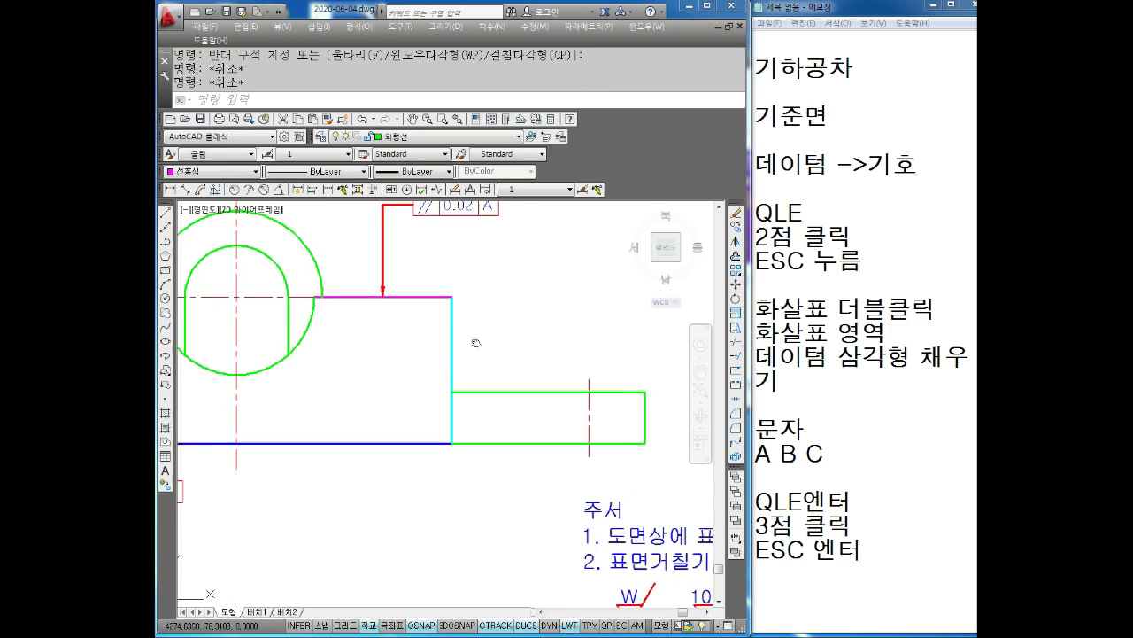
pyautogui.click(382, 449)
pyautogui.click(332, 512)
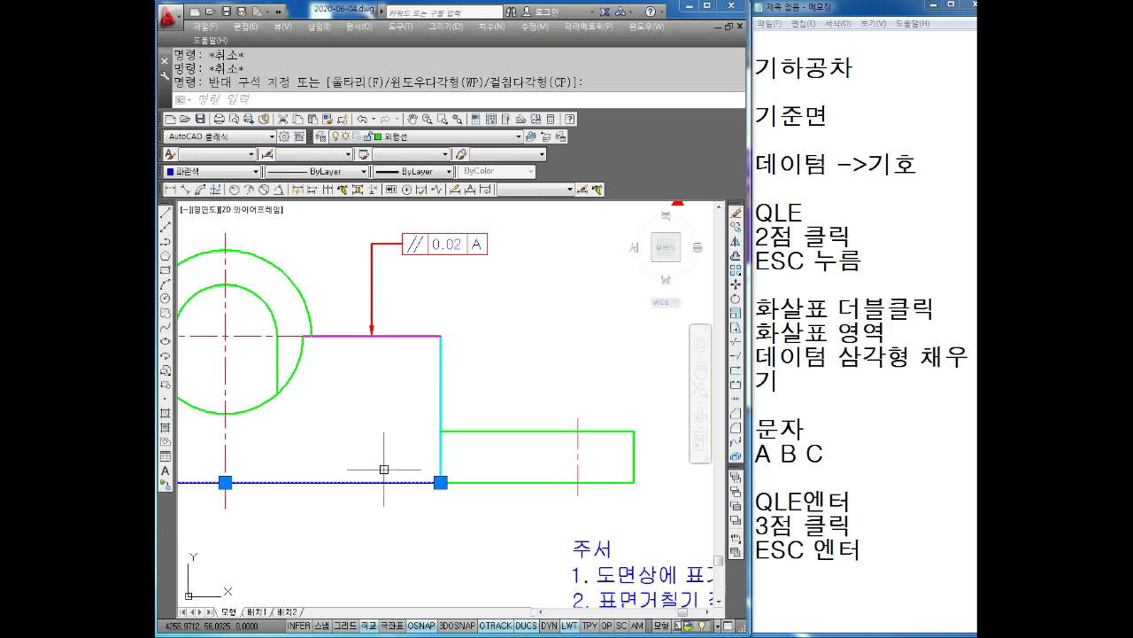
pyautogui.press('Escape')
pyautogui.click(440, 381)
pyautogui.press('Escape')
pyautogui.moveTo(419, 383); pyautogui.dragTo(387, 357, button='middle')
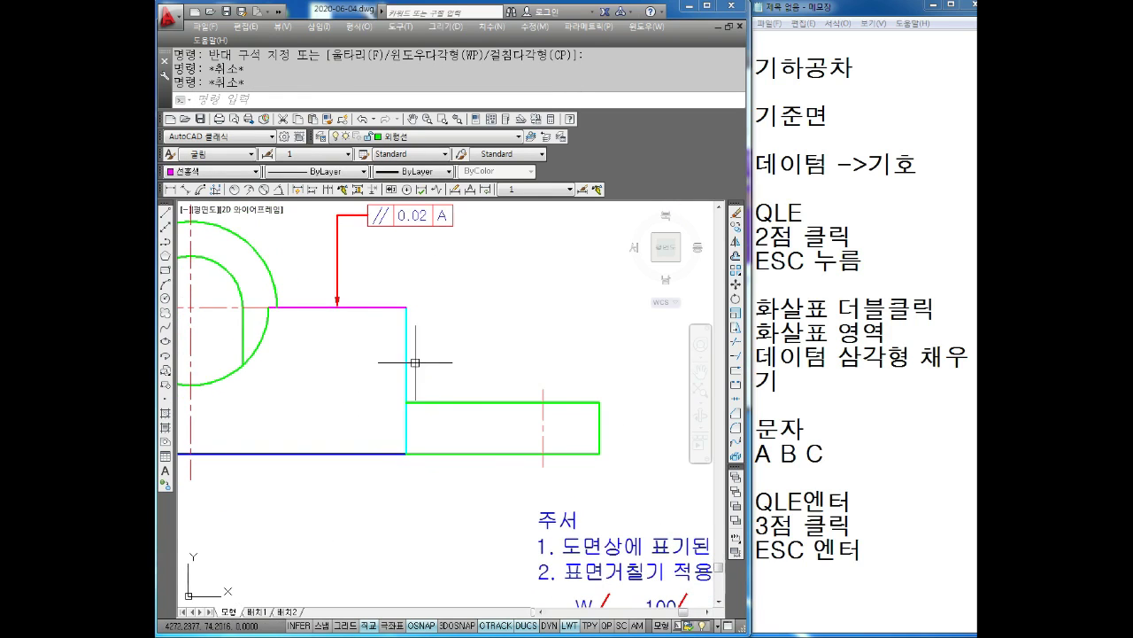
pyautogui.press('Escape')
# - Draw a text-less leader with its arrow on the right edge, extending to the right
pyautogui.click(342, 189)
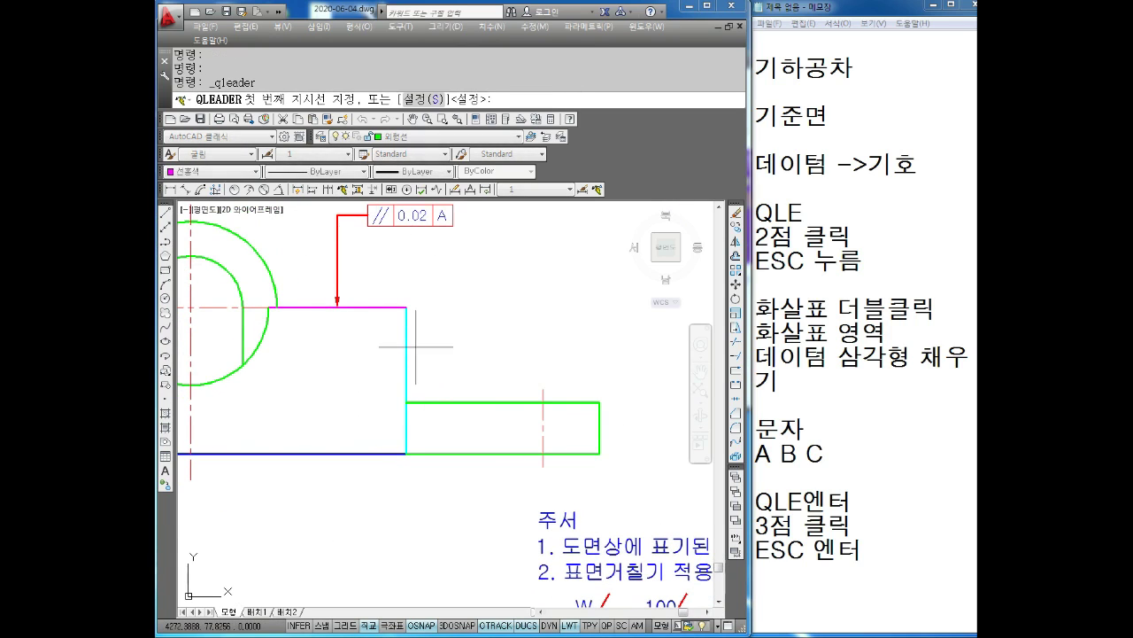
pyautogui.click(406, 339)
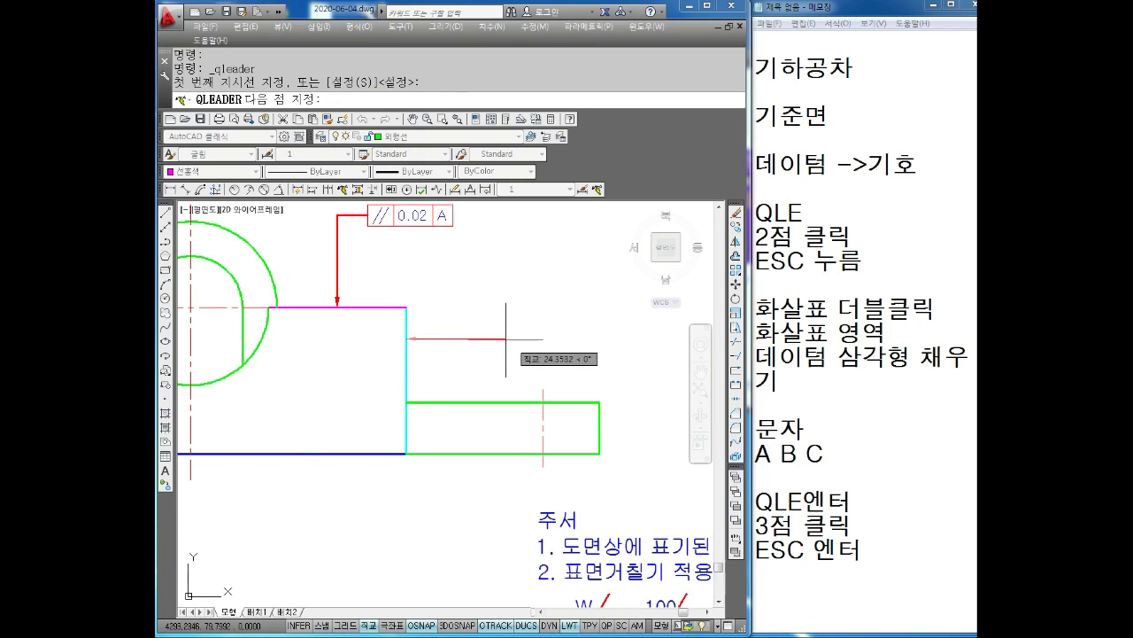
pyautogui.click(491, 342)
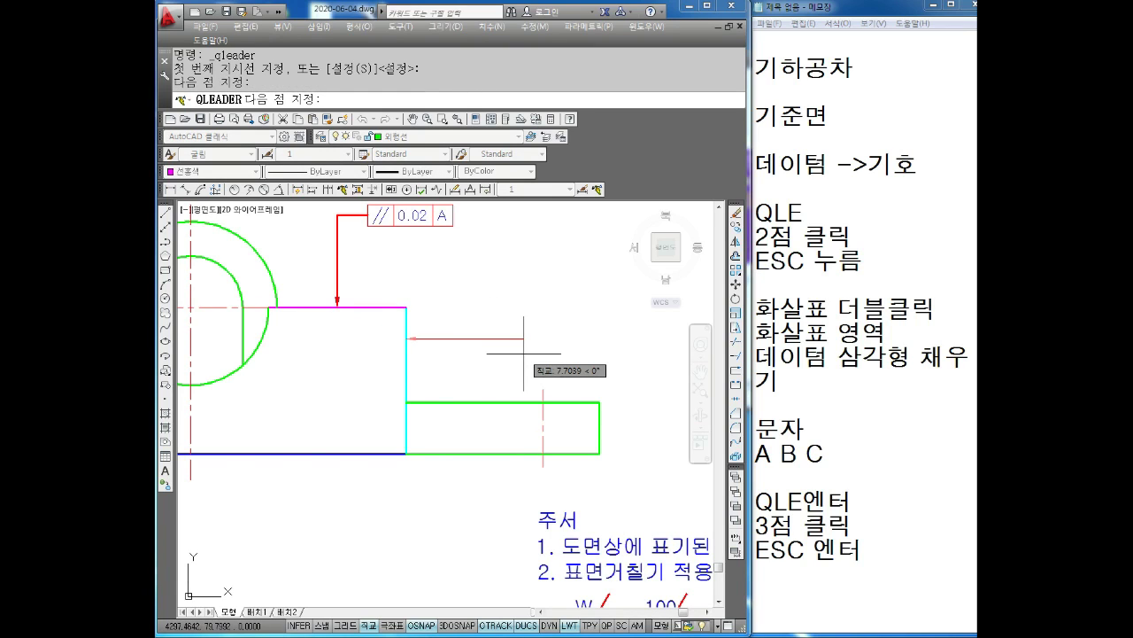
pyautogui.press('Escape')
pyautogui.press('Escape')
pyautogui.press('Escape')
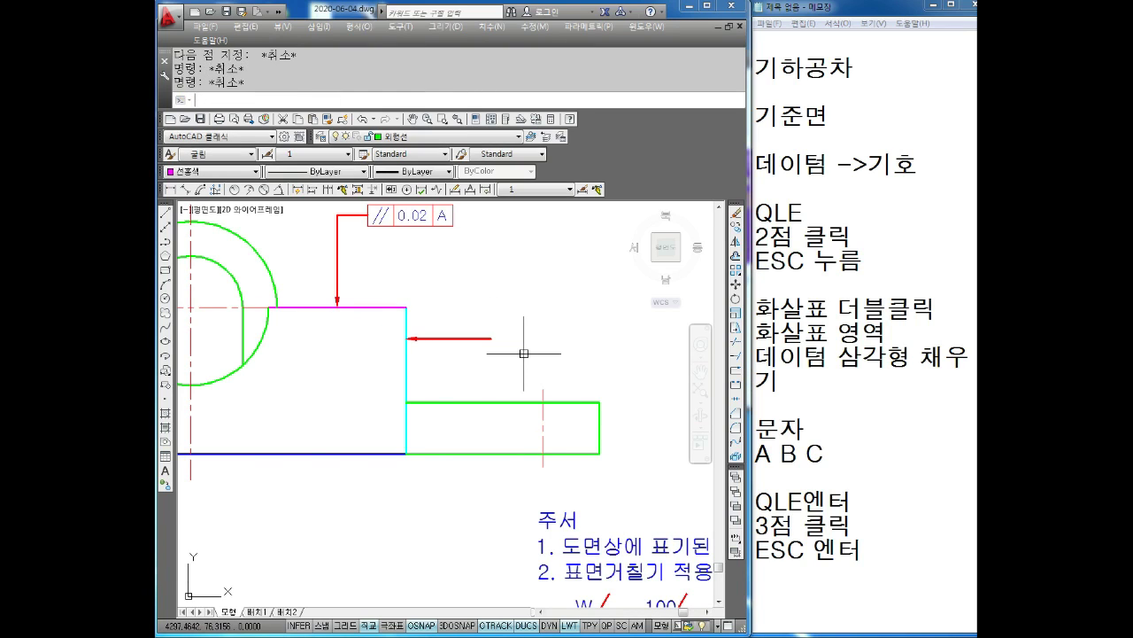
# - Place a perpendicularity 0.02 / datum A tolerance frame at the leader's end
pyautogui.click(391, 189)
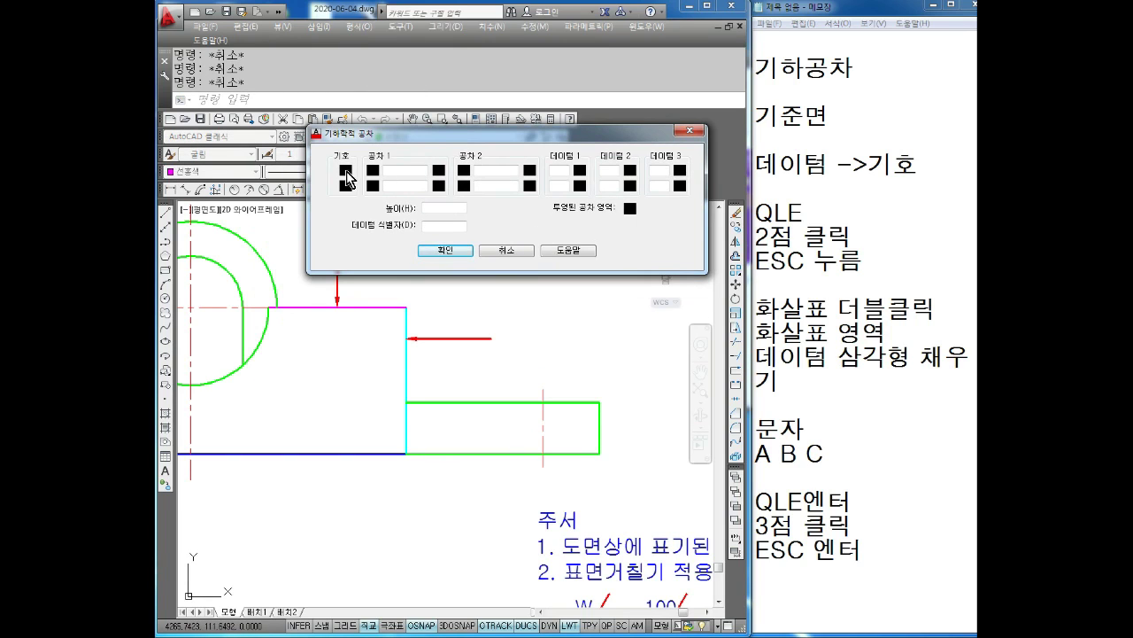
pyautogui.click(345, 171)
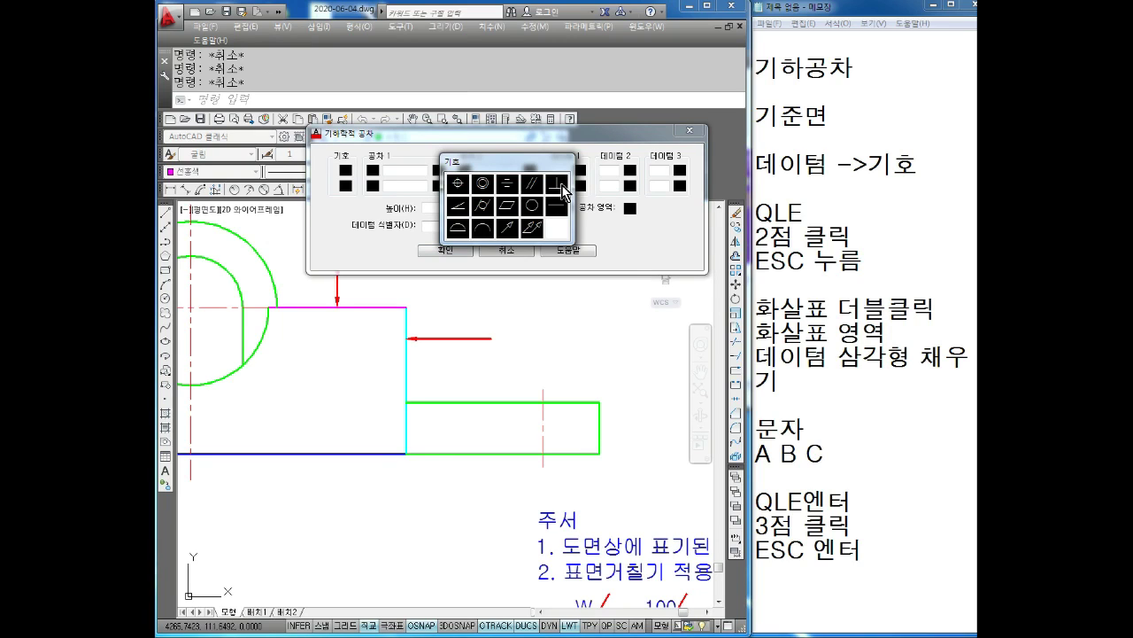
pyautogui.click(561, 184)
pyautogui.write('0.02')
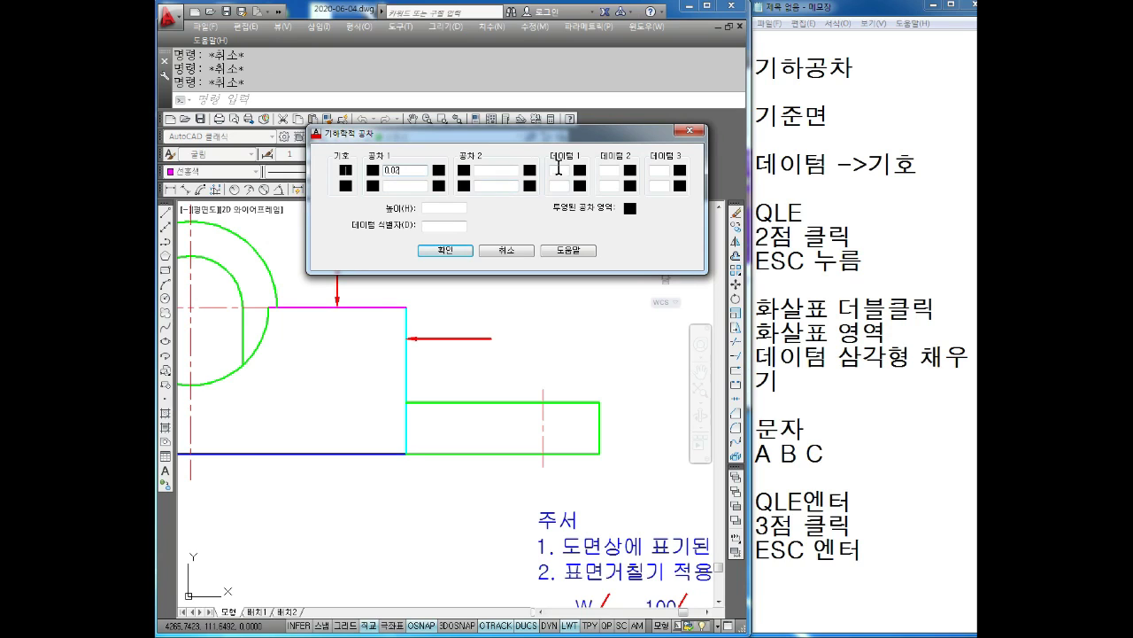
pyautogui.click(559, 168)
pyautogui.write('A')
pyautogui.click(453, 252)
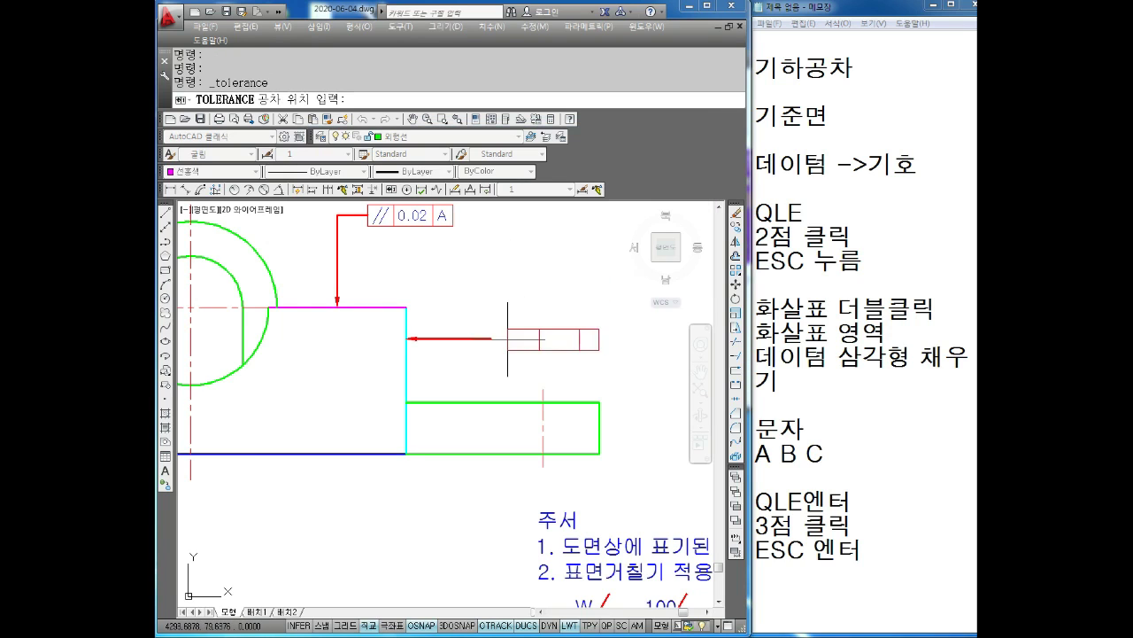
pyautogui.click(492, 338)
pyautogui.press('Escape')
pyautogui.press('Escape')
pyautogui.scroll(-4, 523, 404)
pyautogui.scroll(2, 535, 388)
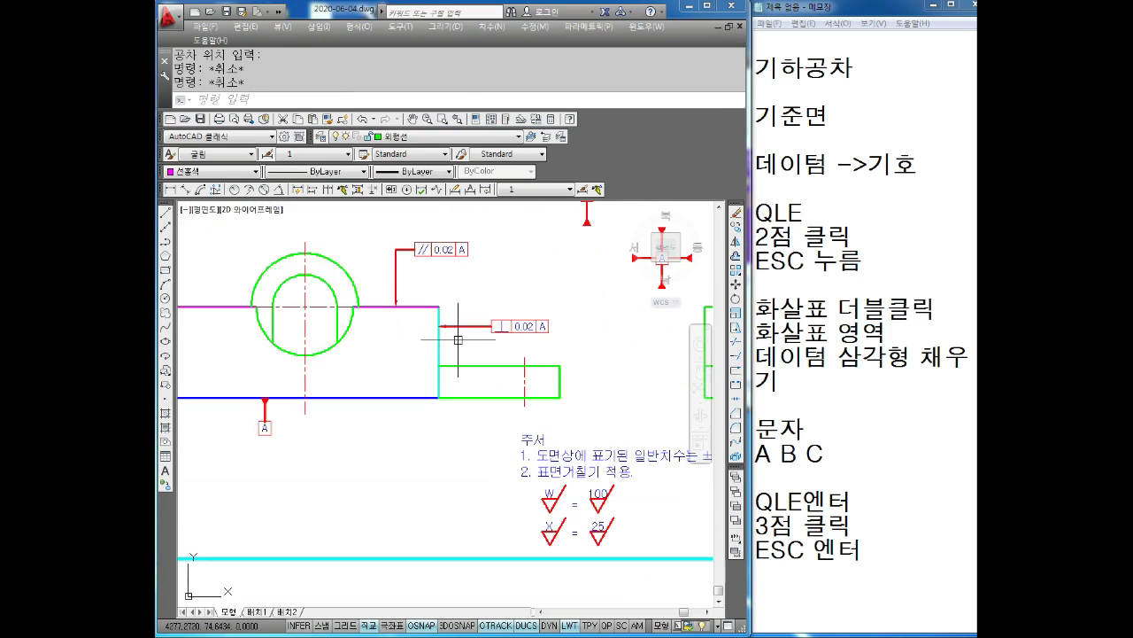
pyautogui.click(409, 398)
pyautogui.click(424, 384)
pyautogui.scroll(3, 425, 384)
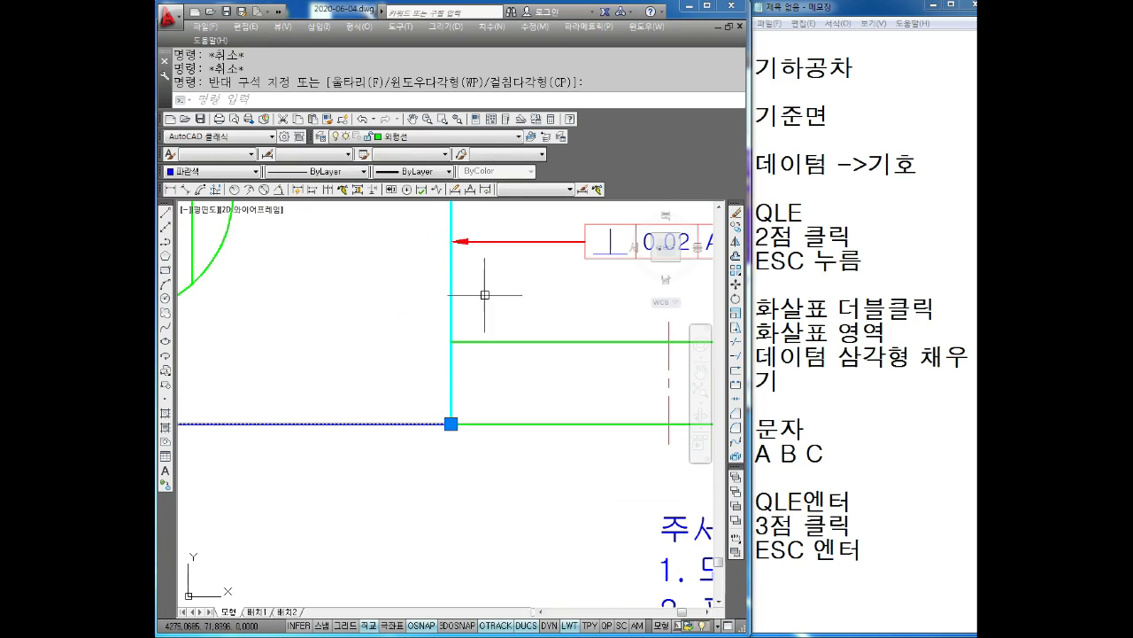
pyautogui.click(484, 291)
pyautogui.click(405, 293)
pyautogui.scroll(-4, 399, 306)
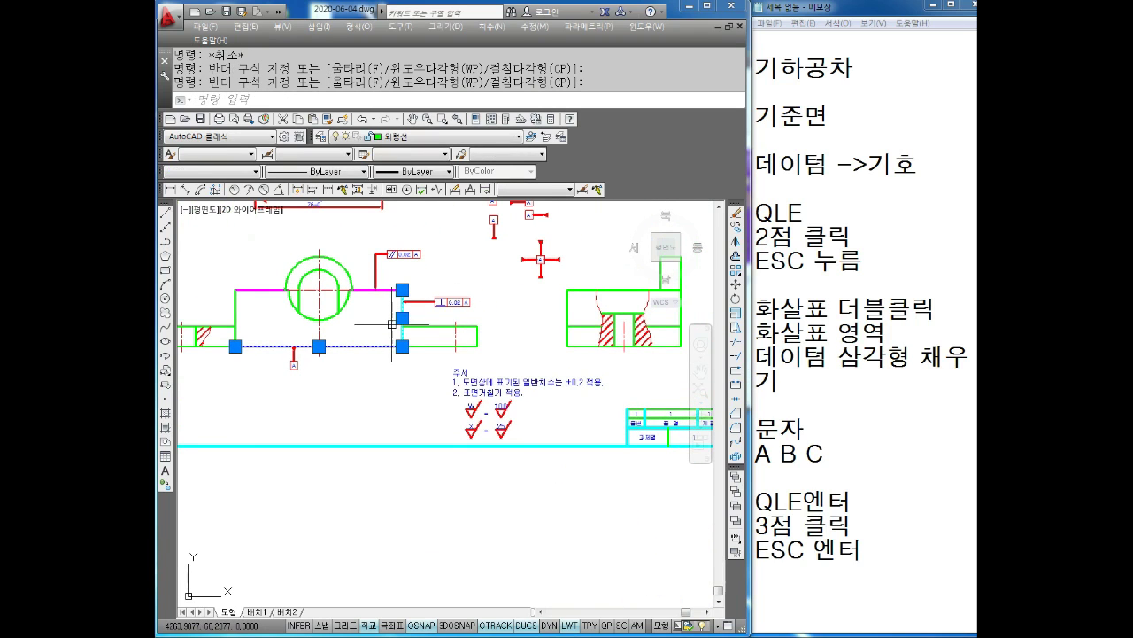
pyautogui.press('Escape')
pyautogui.press('Escape')
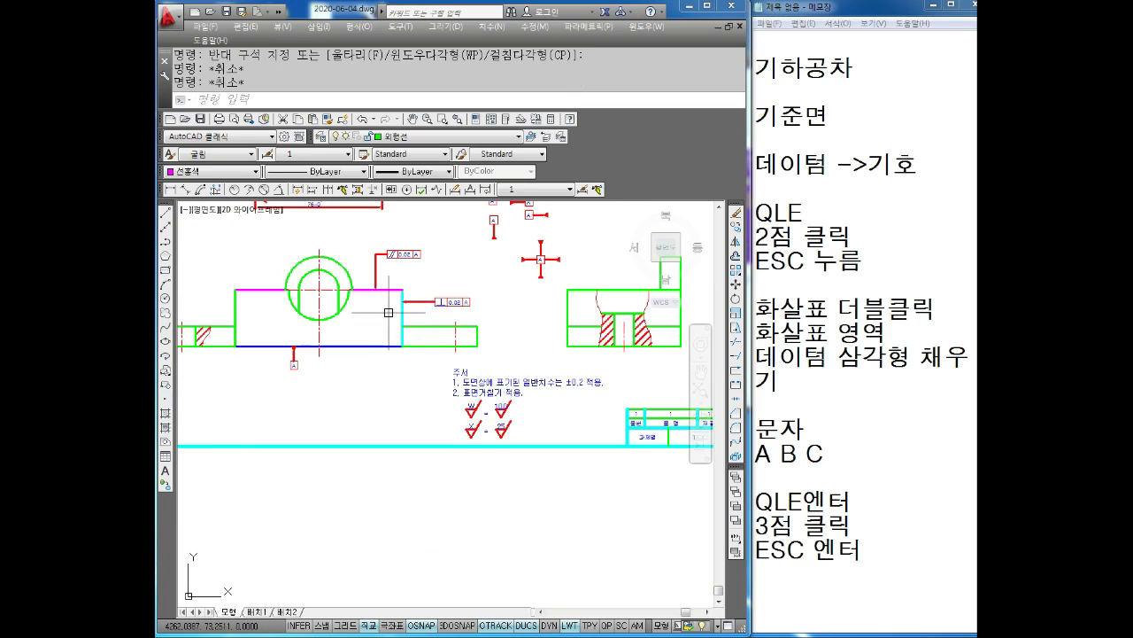
pyautogui.scroll(1, 407, 332)
pyautogui.scroll(1, 434, 339)
pyautogui.scroll(2, 460, 345)
pyautogui.scroll(-2, 461, 345)
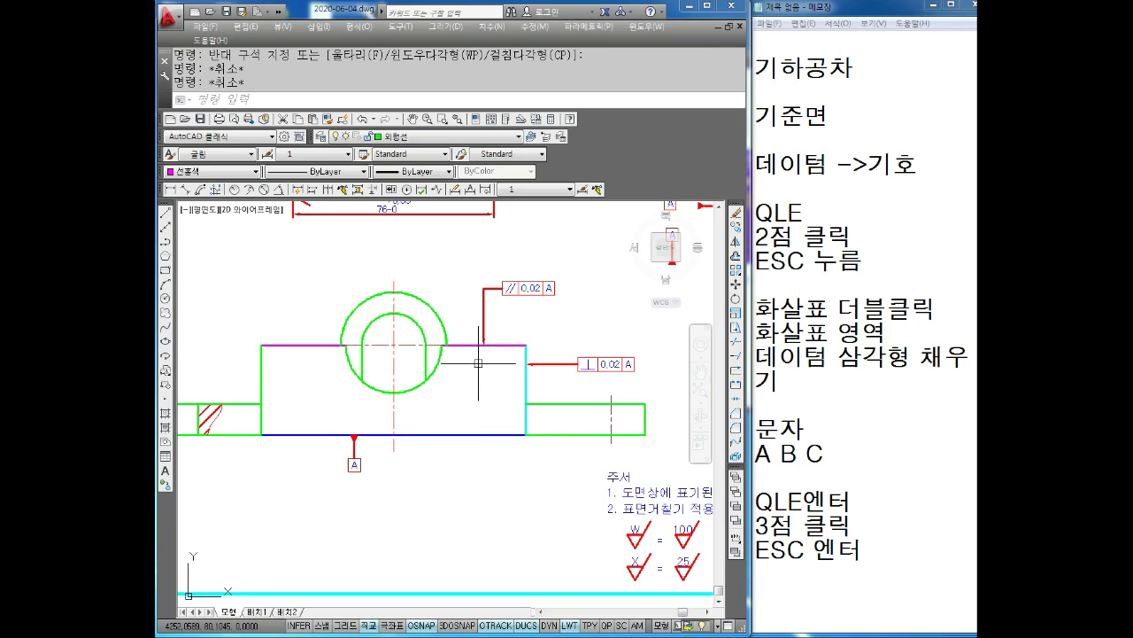
# - Write the heading 나사제도 and the line M 보통삼각나사 in Notepad
pyautogui.click(831, 62)
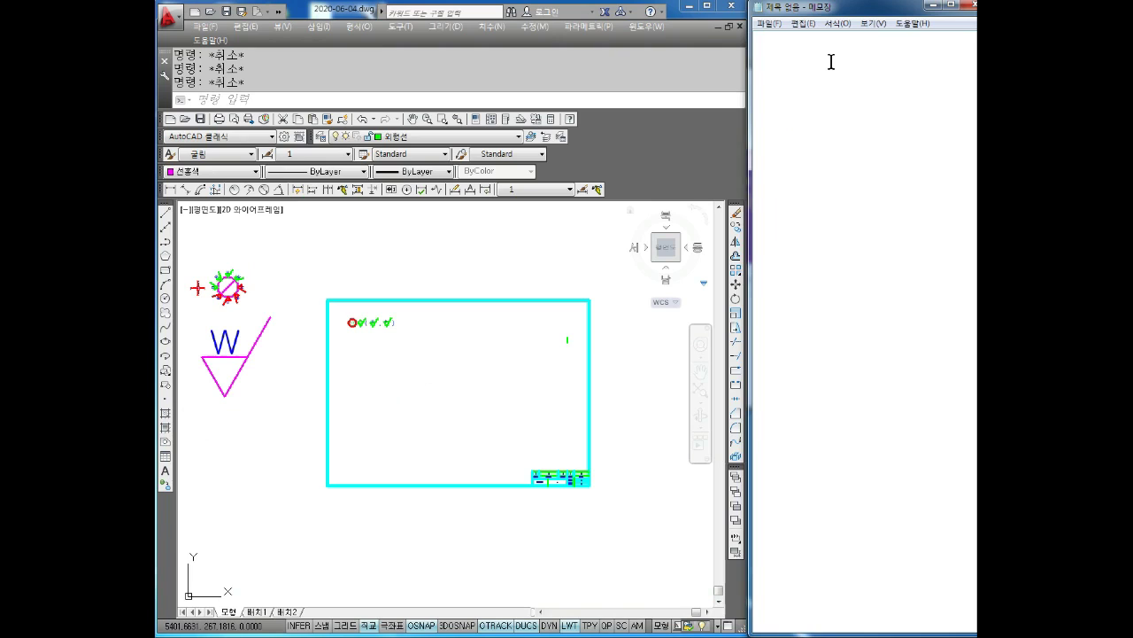
pyautogui.write('나사제도')
pyautogui.press('Return')
pyautogui.write('M :')
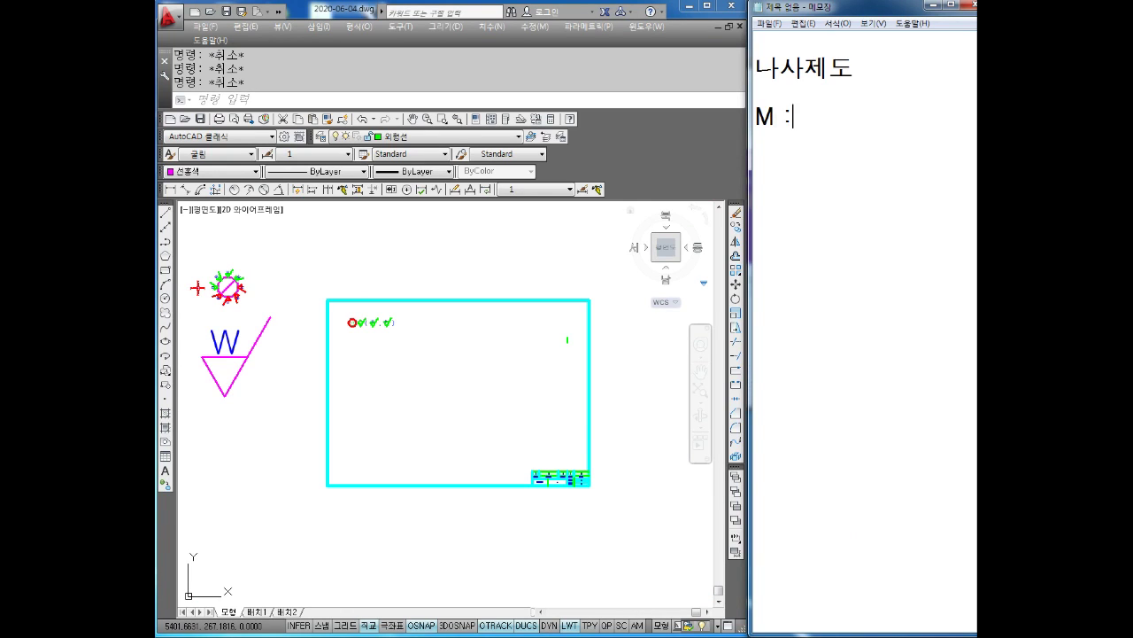
pyautogui.write('보')
pyautogui.press('BackSpace')
pyautogui.press('BackSpace')
pyautogui.write('토')
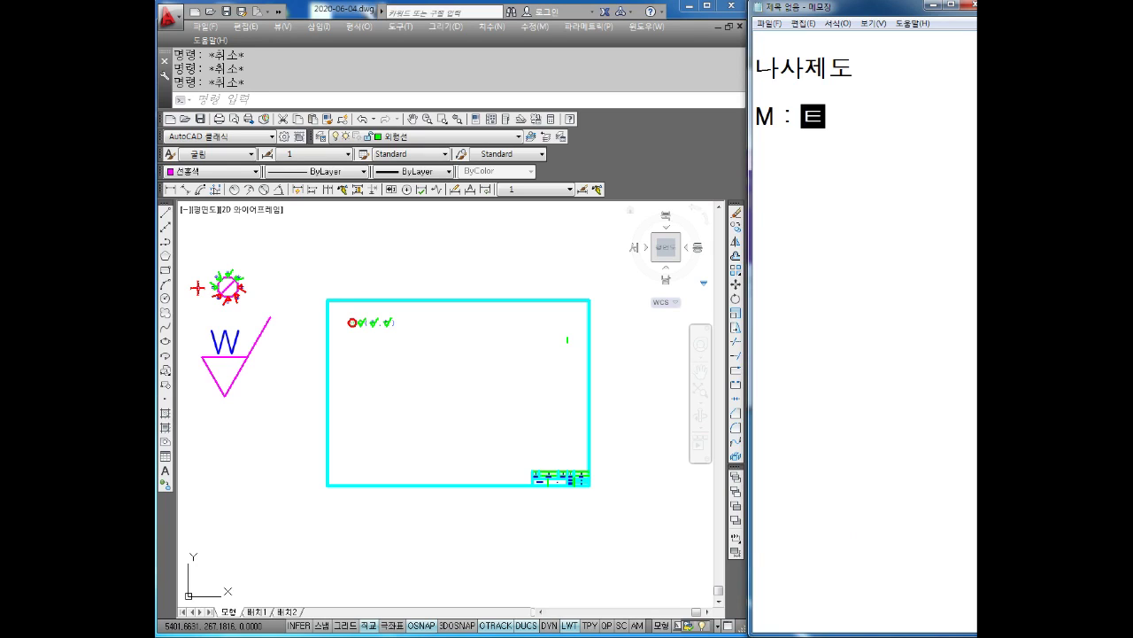
pyautogui.write('통삼감')
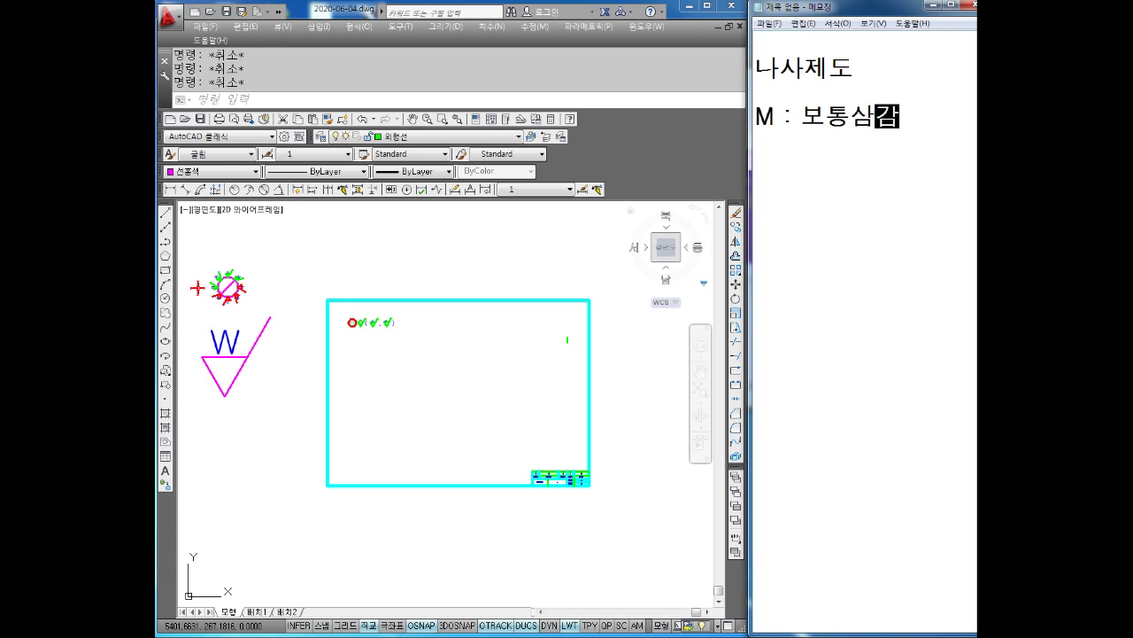
pyautogui.write('ㄴ')
pyautogui.press('BackSpace')
pyautogui.press('BackSpace')
pyautogui.write('각나')
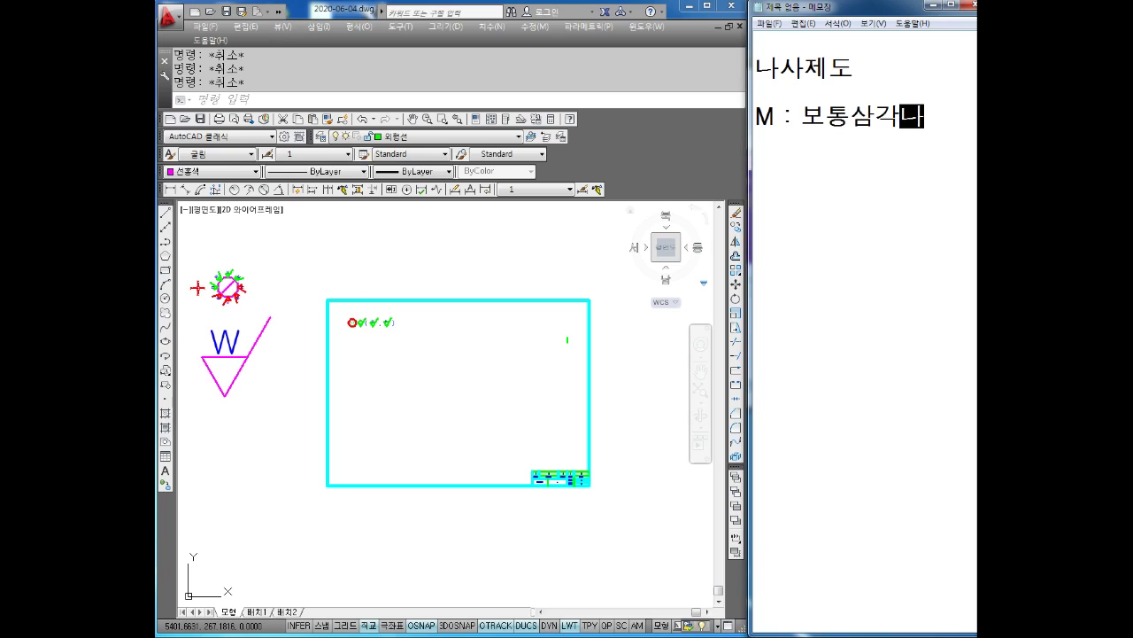
pyautogui.write('사')
pyautogui.press('Return')
pyautogui.write('30:')
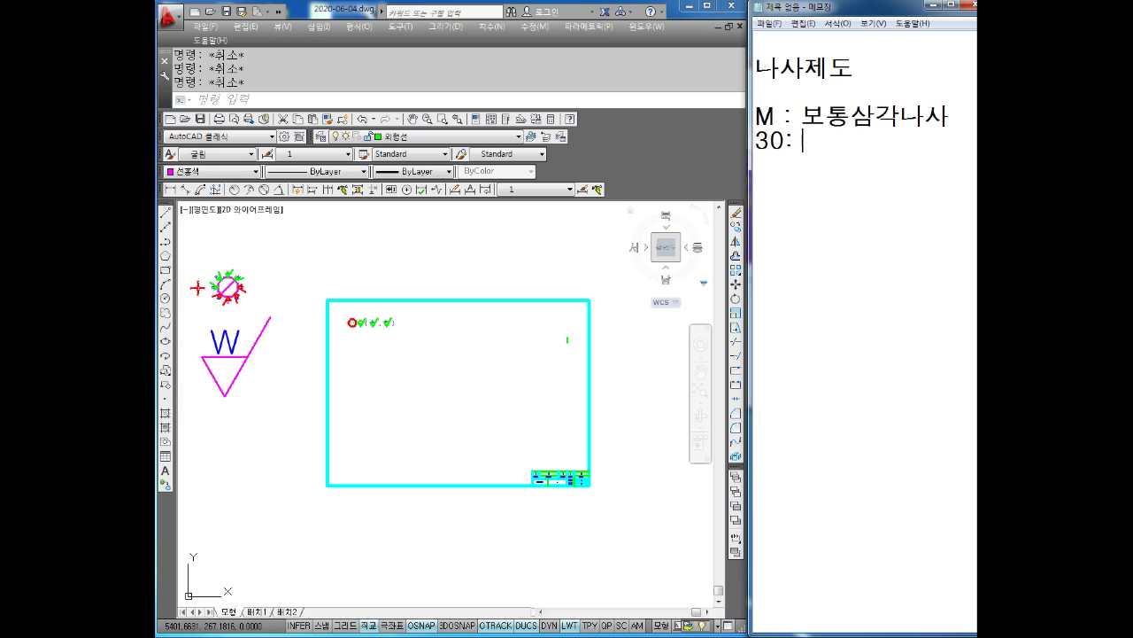
# - Add the lines 30 나사직경 and x 연결고리
pyautogui.write('외')
pyautogui.write('경직')
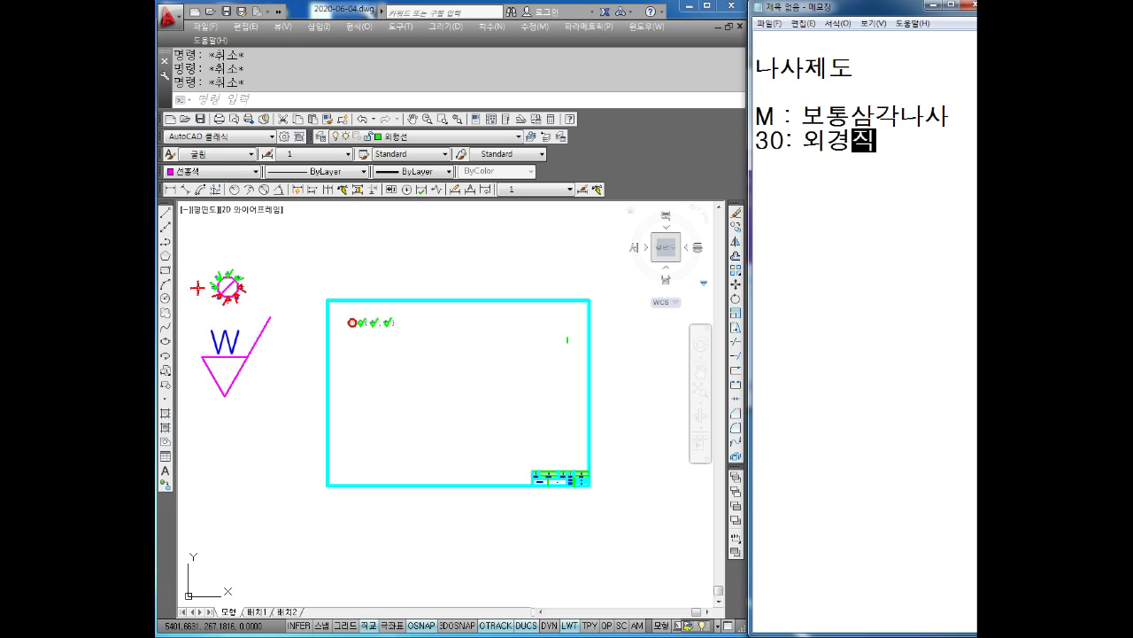
pyautogui.write('경')
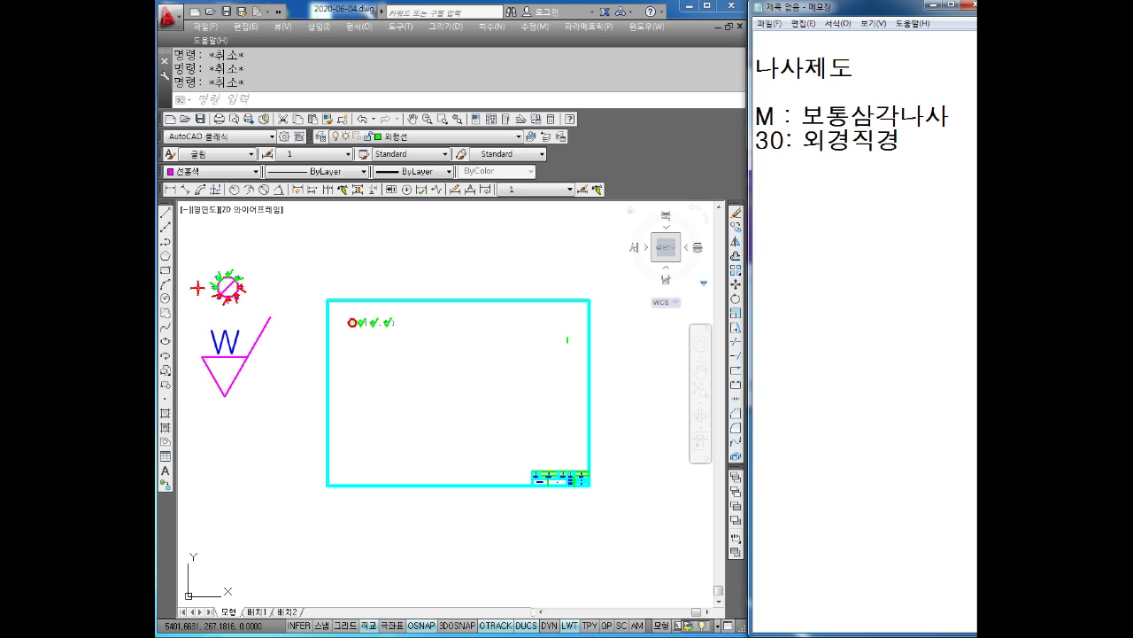
pyautogui.press('BackSpace')
pyautogui.press('BackSpace')
pyautogui.press('BackSpace')
pyautogui.press('BackSpace')
pyautogui.press('BackSpace')
pyautogui.press('BackSpace')
pyautogui.write('나')
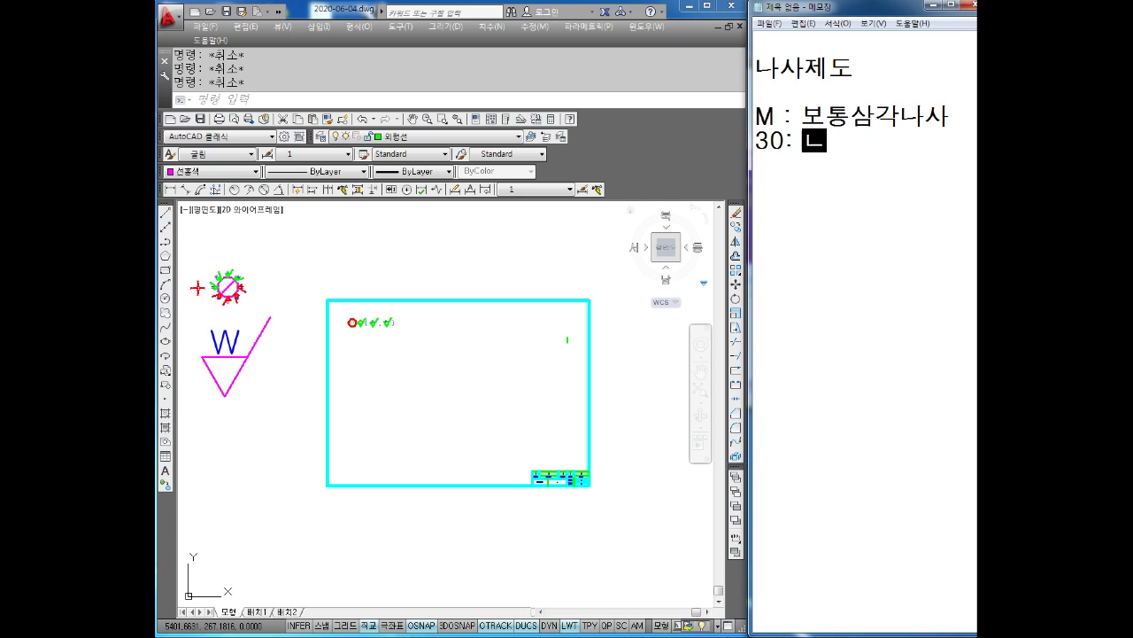
pyautogui.write('사직ㄱ')
pyautogui.press('Return')
pyautogui.write('x:')
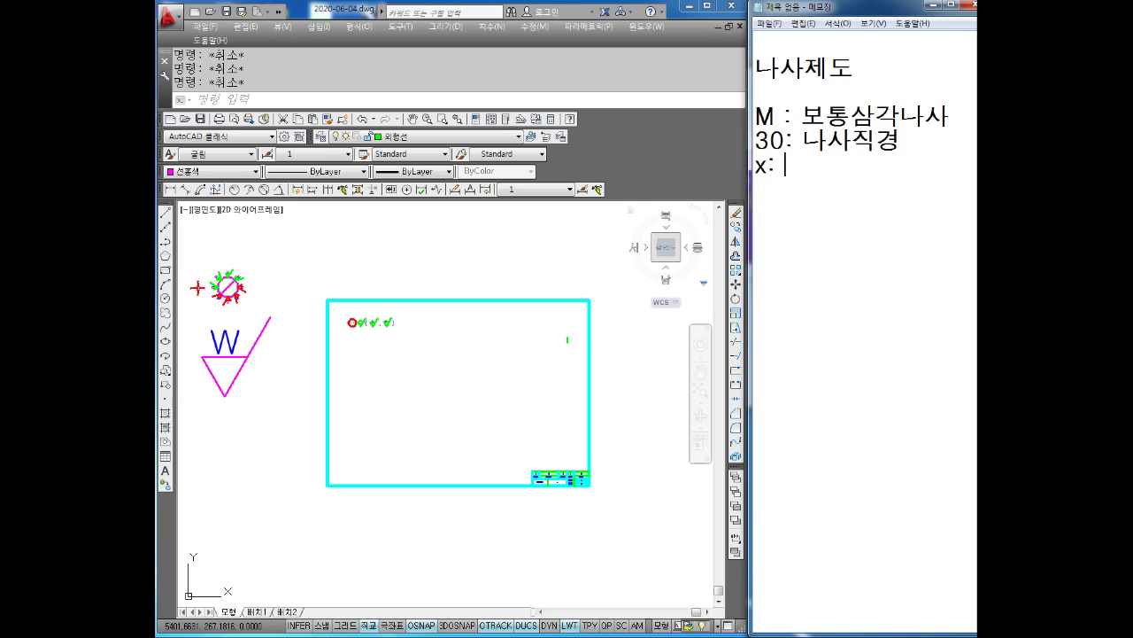
pyautogui.write('dus')
pyautogui.write('열ㄱ')
pyautogui.press('BackSpace')
pyautogui.press('BackSpace')
pyautogui.press('BackSpace')
pyautogui.write('연')
pyautogui.write('결고리')
pyautogui.press('Return')
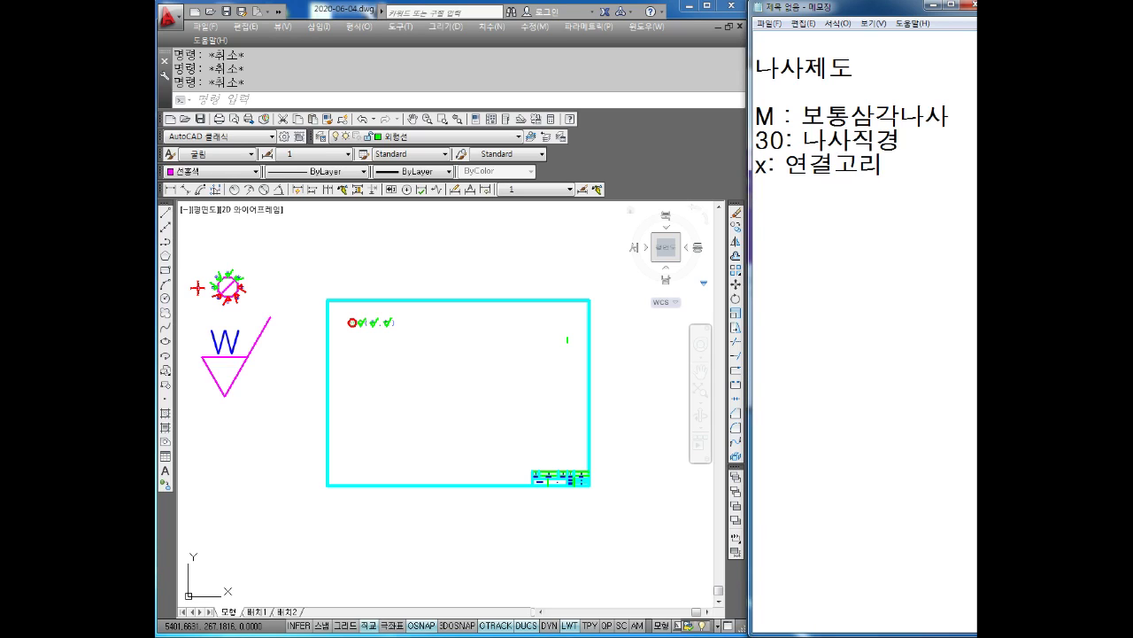
# - Add the lines P 피치 and 2 피치값, then return to AutoCAD
pyautogui.write('ㄱ')
pyautogui.press('BackSpace')
pyautogui.write('vl')
pyautogui.press('BackSpace')
pyautogui.press('BackSpace')
pyautogui.write('피치')
pyautogui.press('Return')
pyautogui.write('피치값')
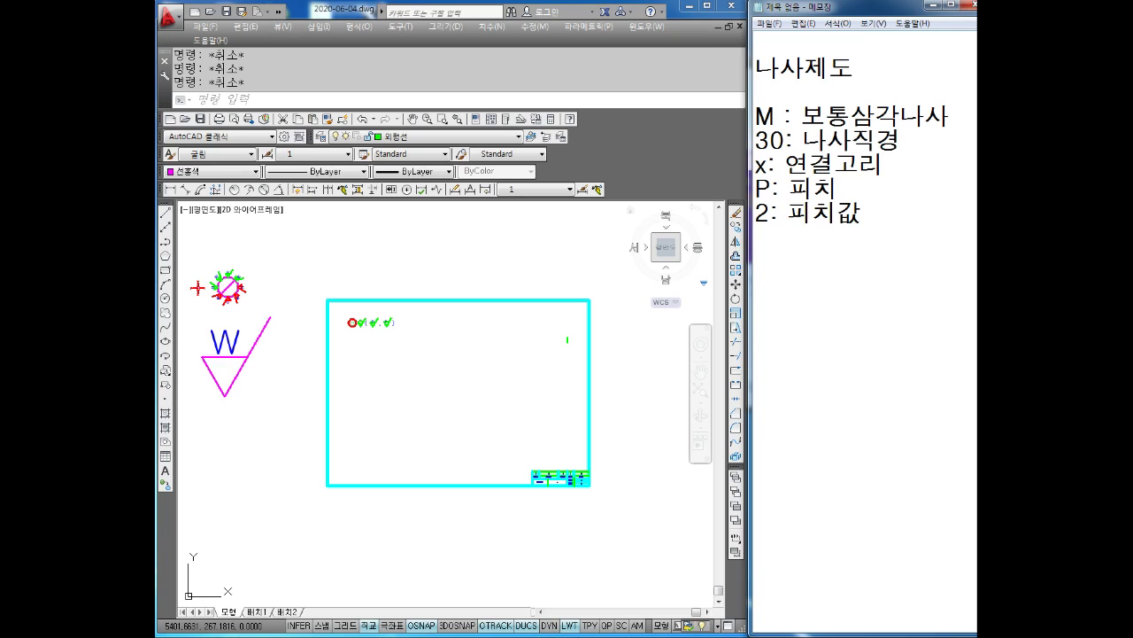
pyautogui.click(469, 296)
pyautogui.scroll(2, 452, 350)
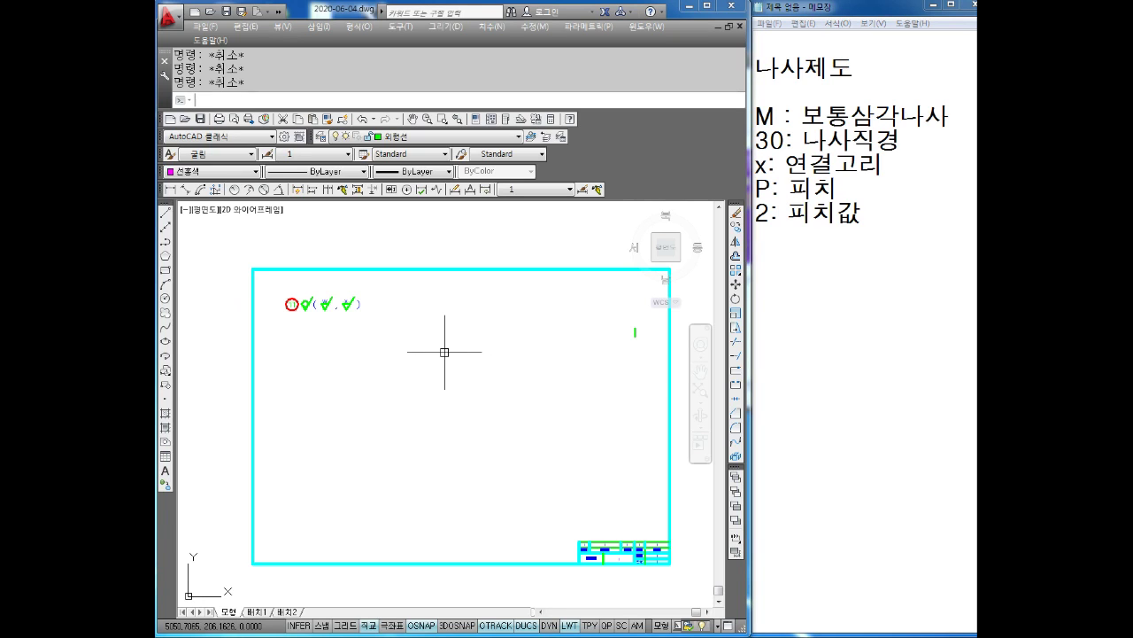
# - Draw an angled leader on the part carrying the text M30xP2
pyautogui.write('KL')
pyautogui.press('Escape')
pyautogui.write('L')
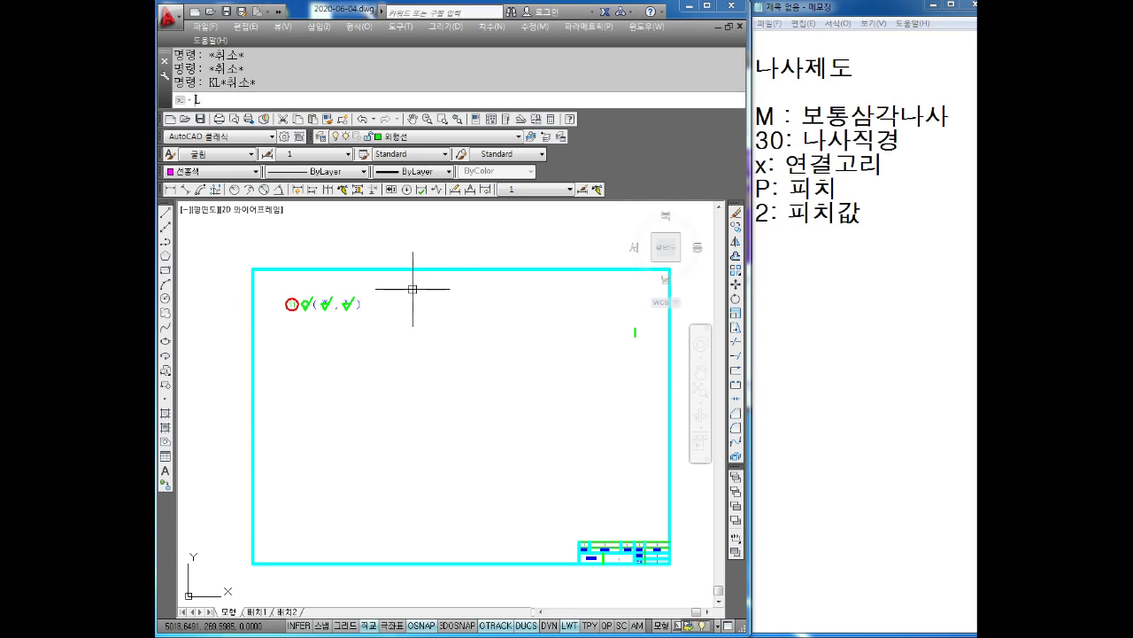
pyautogui.press('Return')
pyautogui.click(342, 188)
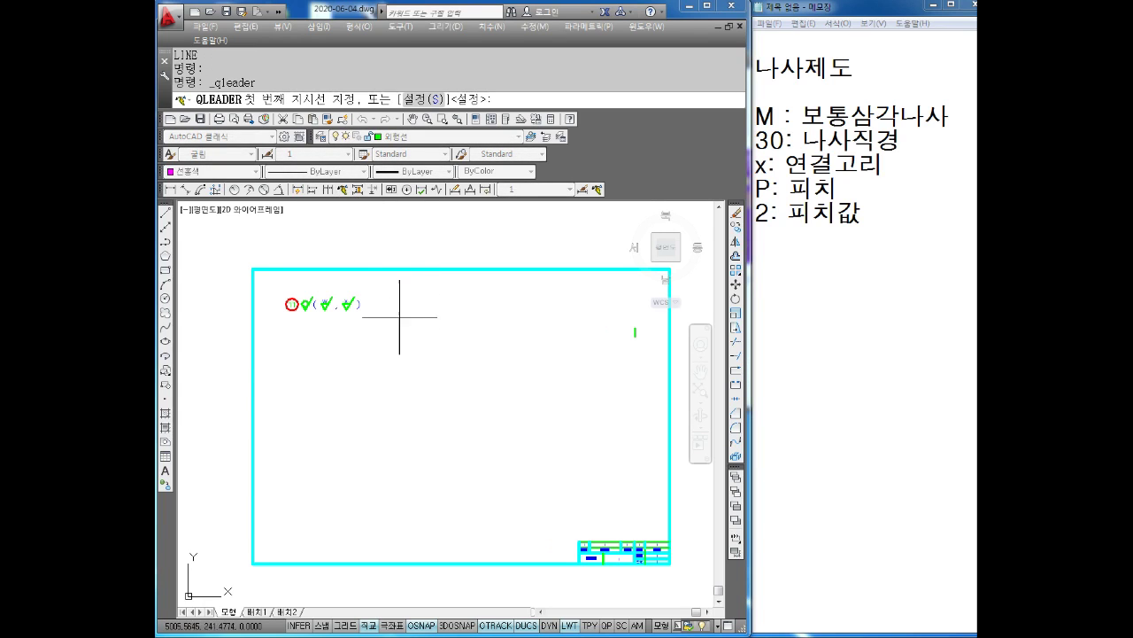
pyautogui.click(406, 375)
pyautogui.press('F8')
pyautogui.scroll(3, 427, 356)
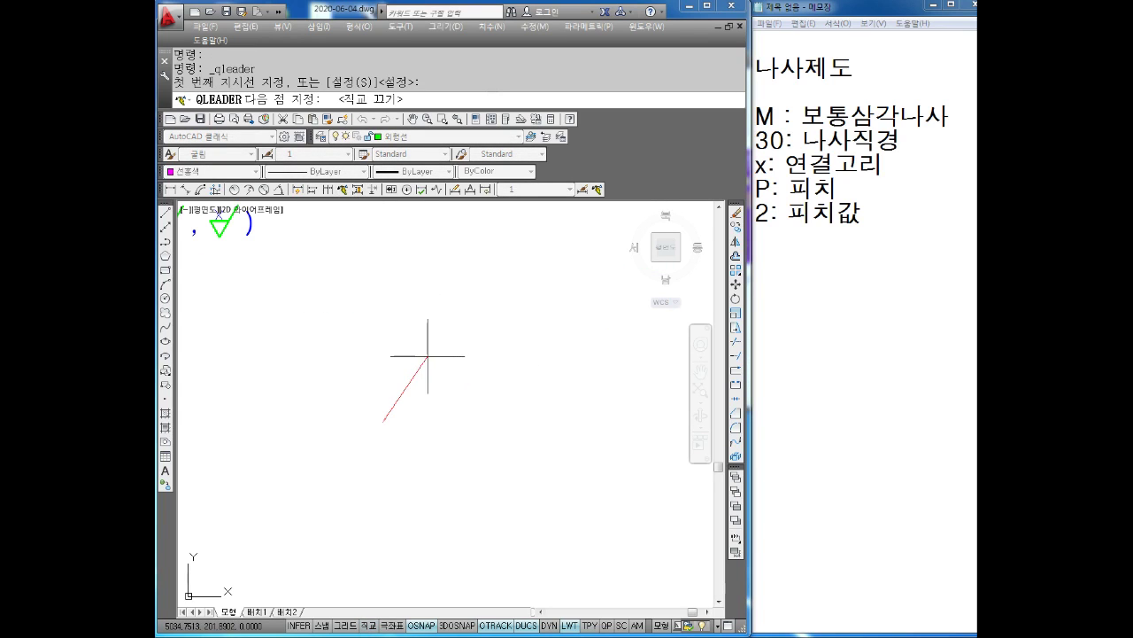
pyautogui.click(415, 368)
pyautogui.press('Return')
pyautogui.press('Return')
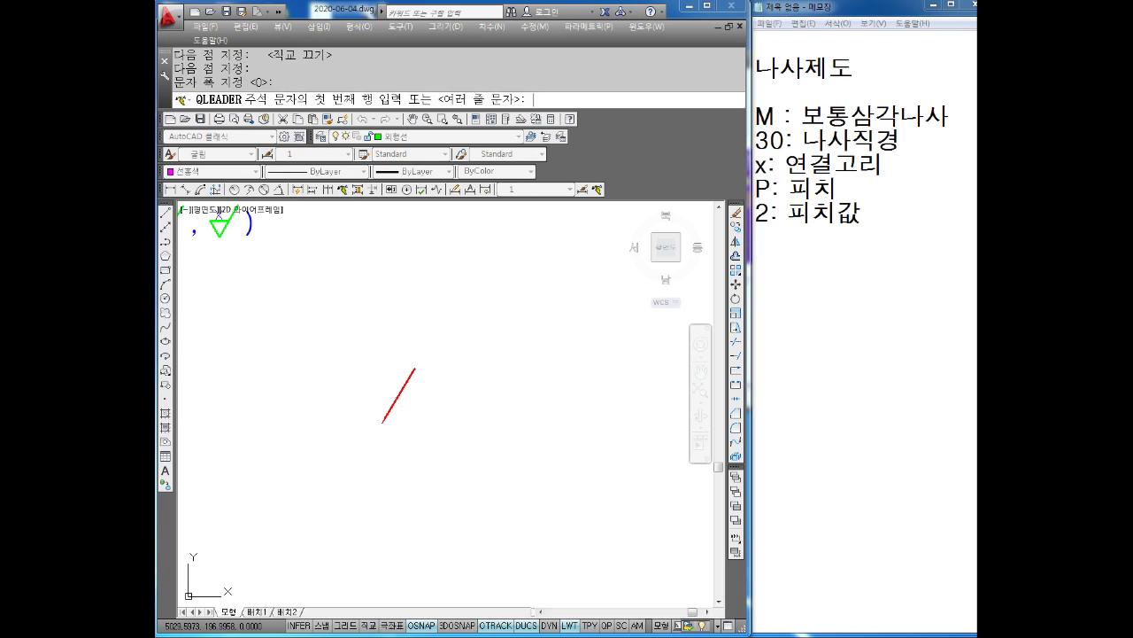
pyautogui.press('Return')
pyautogui.write('M30xP2')
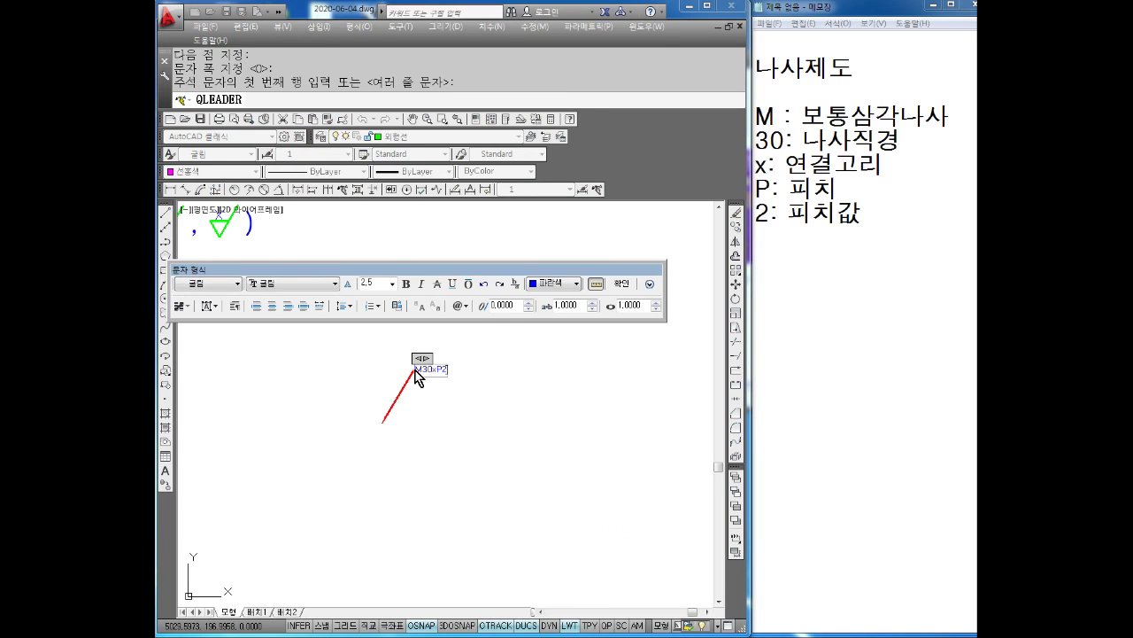
pyautogui.click(416, 379)
# - Pan and zoom out to review the M30xP2 callout
pyautogui.scroll(4, 413, 377)
pyautogui.moveTo(425, 384); pyautogui.dragTo(468, 373, button='middle')
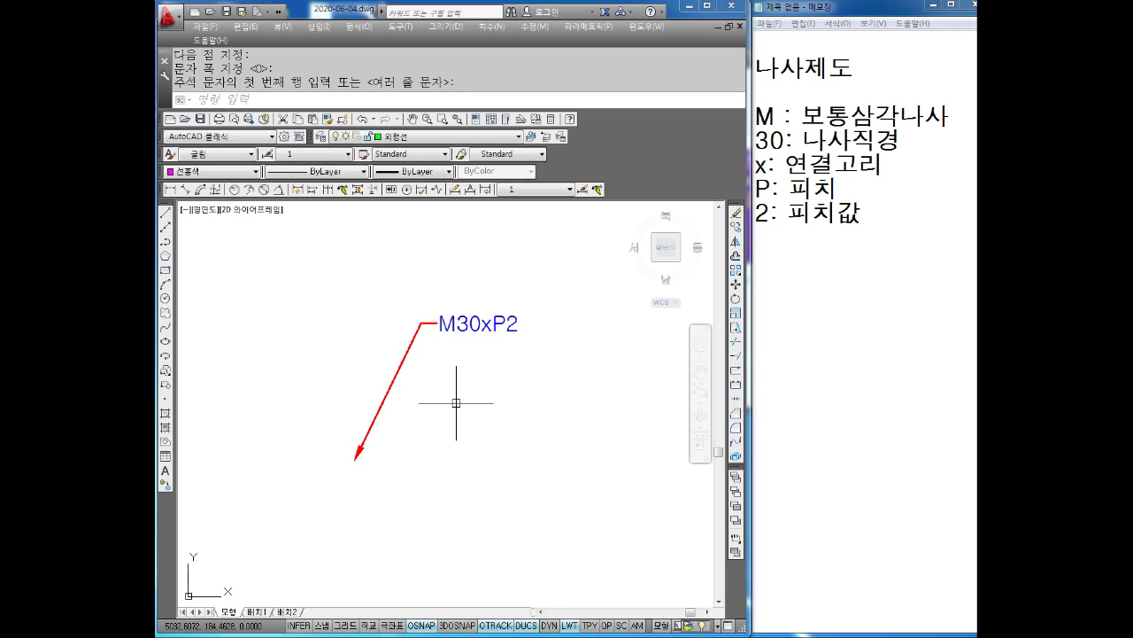
pyautogui.moveTo(457, 404); pyautogui.dragTo(460, 405, button='middle')
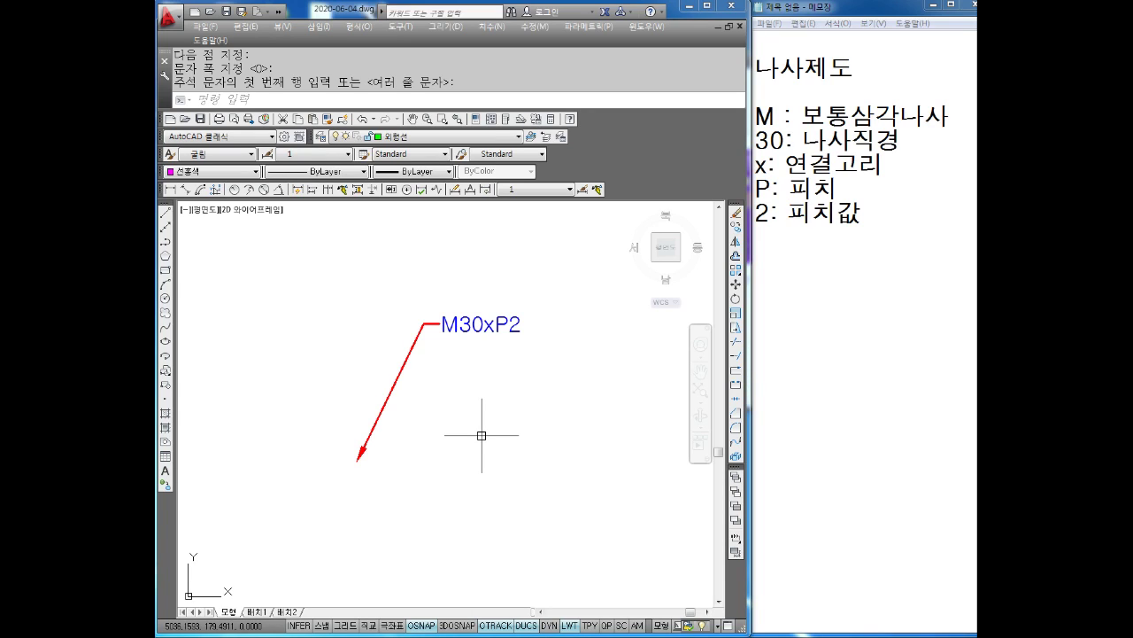
pyautogui.moveTo(438, 407); pyautogui.dragTo(476, 341, button='middle')
pyautogui.press('Escape')
pyautogui.press('Escape')
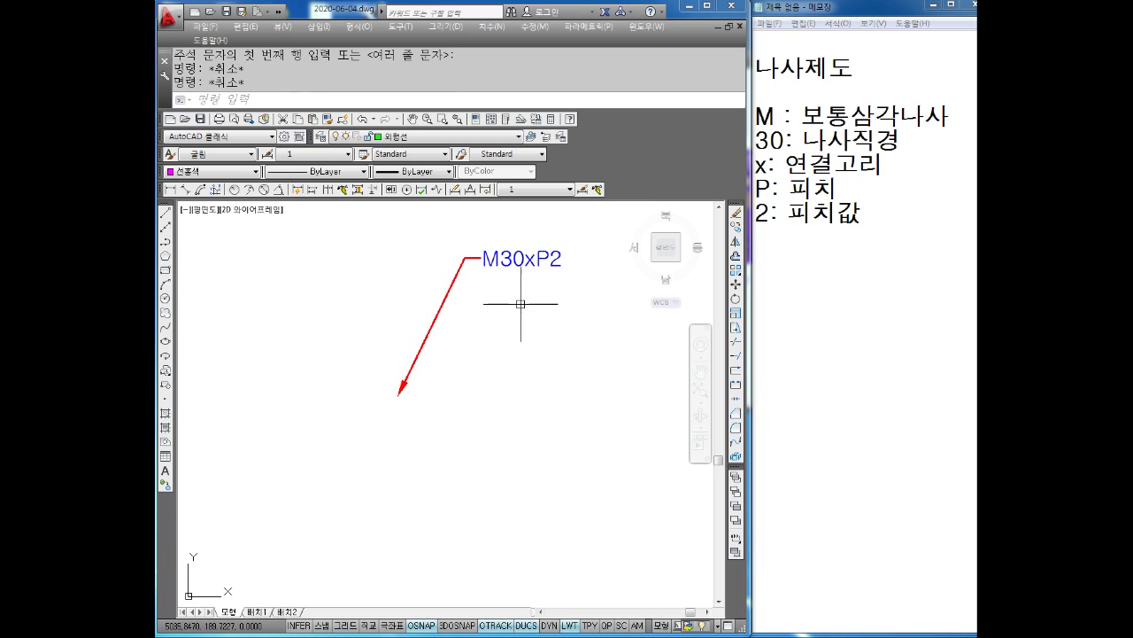
pyautogui.moveTo(521, 304); pyautogui.dragTo(519, 283, button='middle')
pyautogui.scroll(-4, 519, 283)
pyautogui.press('Escape')
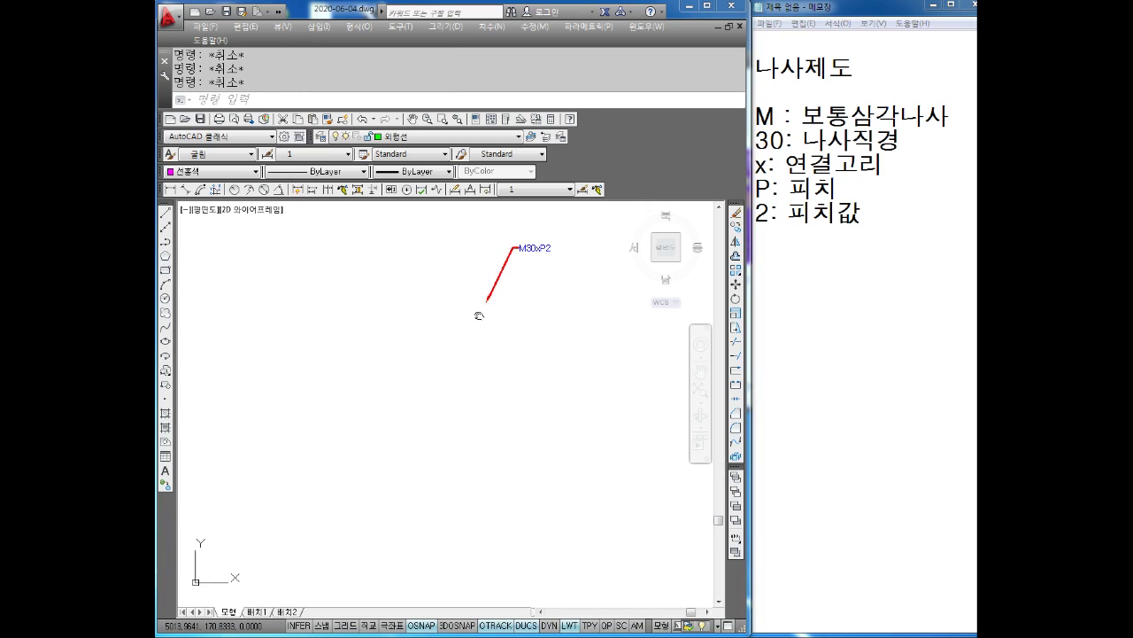
# - Add 'REC엔터' and '임의점 클릭' as separate lines in the Notepad rectangle notes
pyautogui.click(811, 281)
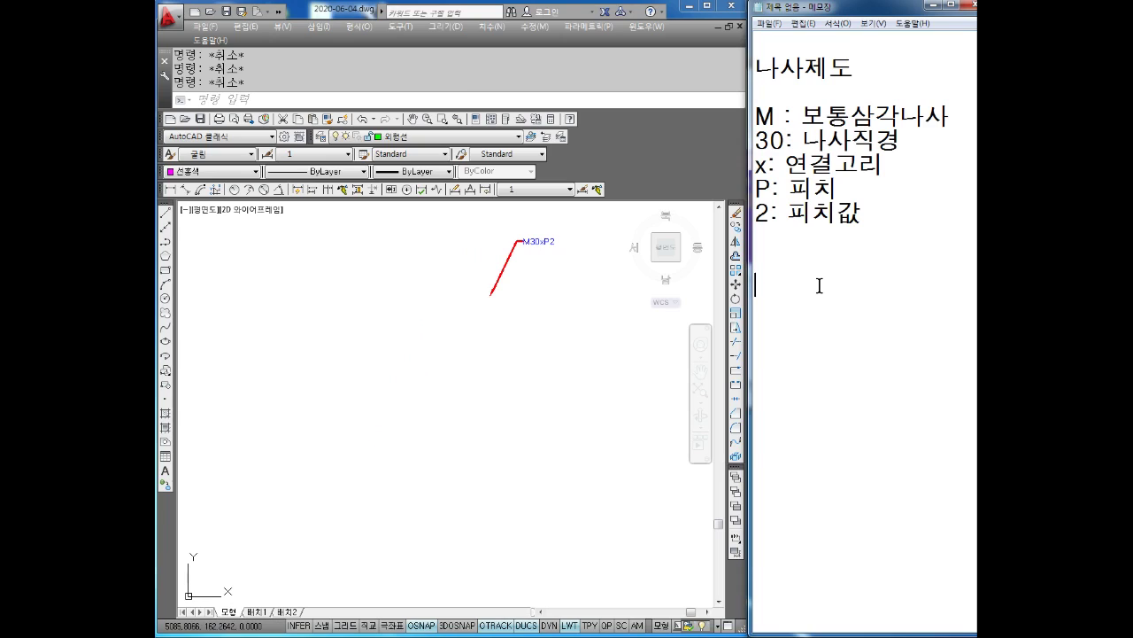
pyautogui.write('REC엔터')
pyautogui.press('Return')
pyautogui.write('임의점')
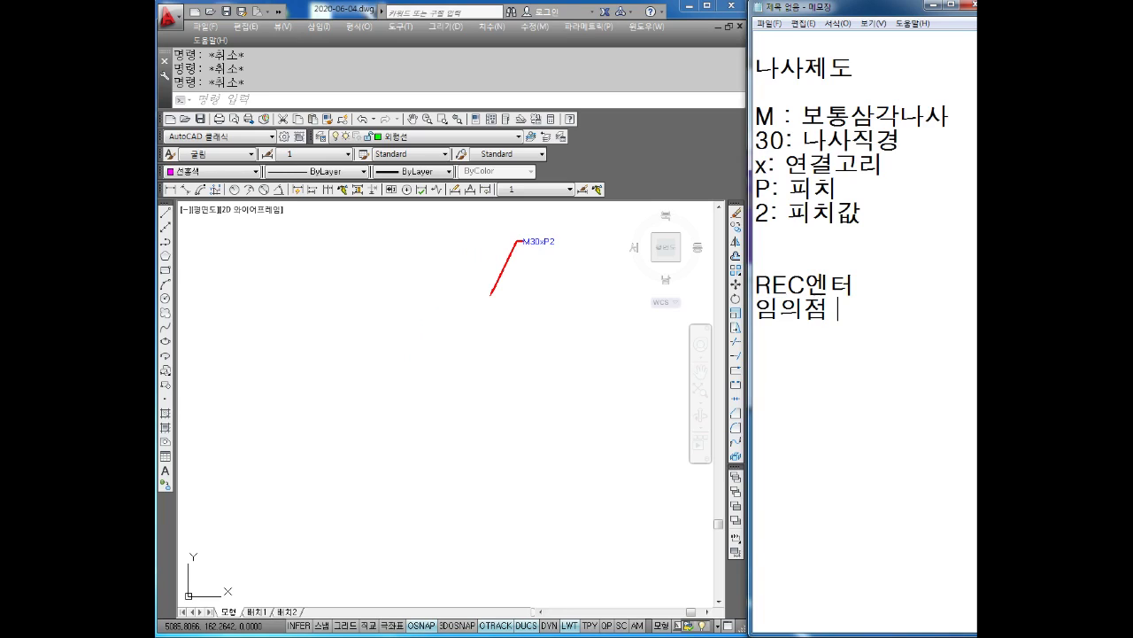
pyautogui.write(' 클릭')
pyautogui.press('Return')
pyautogui.write('@50,30')
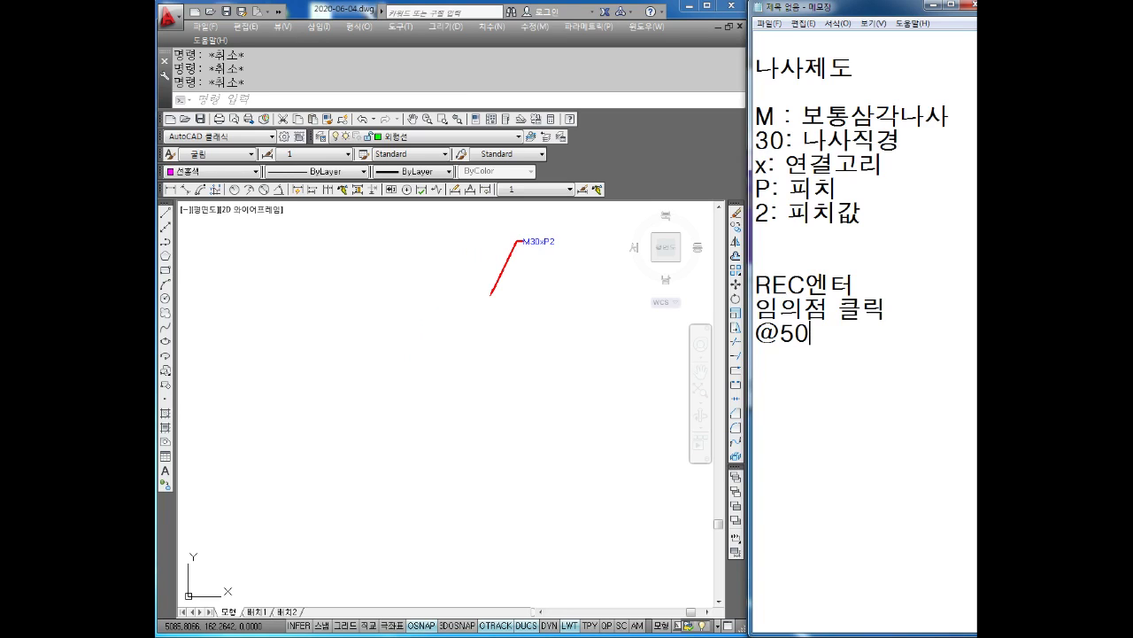
pyautogui.click(511, 368)
pyautogui.moveTo(487, 356); pyautogui.dragTo(517, 352, button='middle')
pyautogui.write('REC')
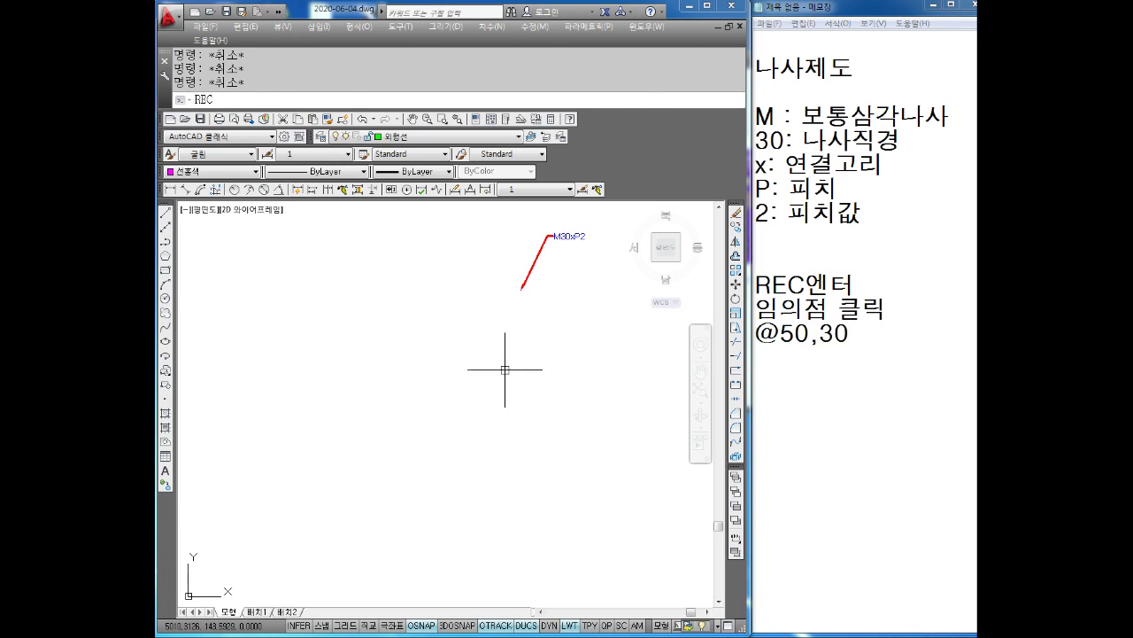
pyautogui.press('Return')
pyautogui.click(369, 420)
pyautogui.write('@50,')
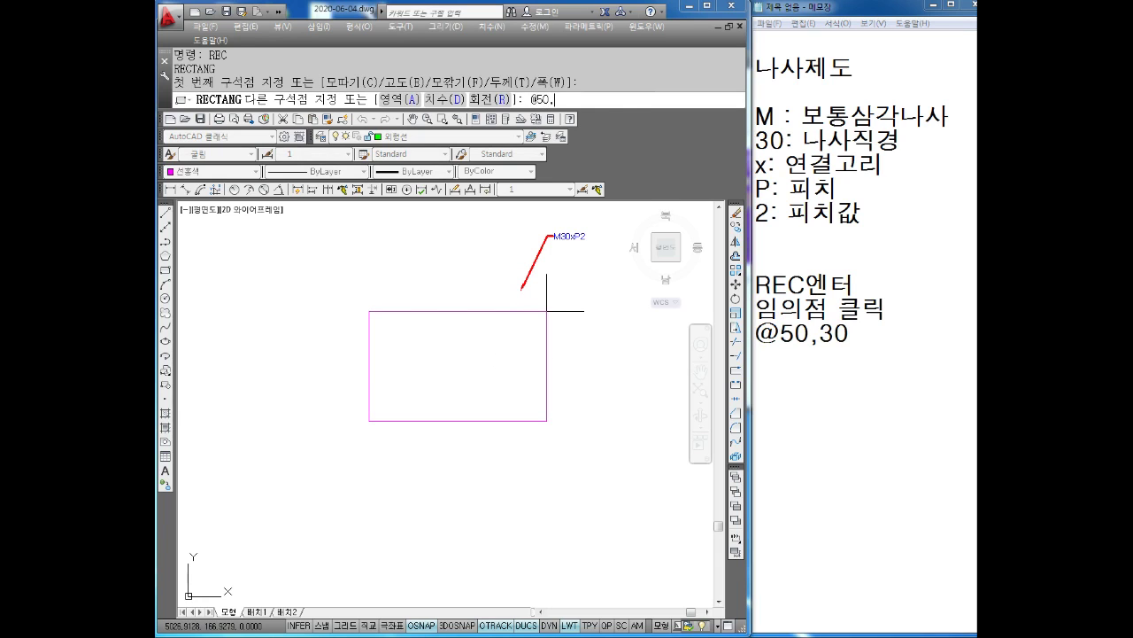
pyautogui.write('30')
pyautogui.press('Return')
pyautogui.press('Escape')
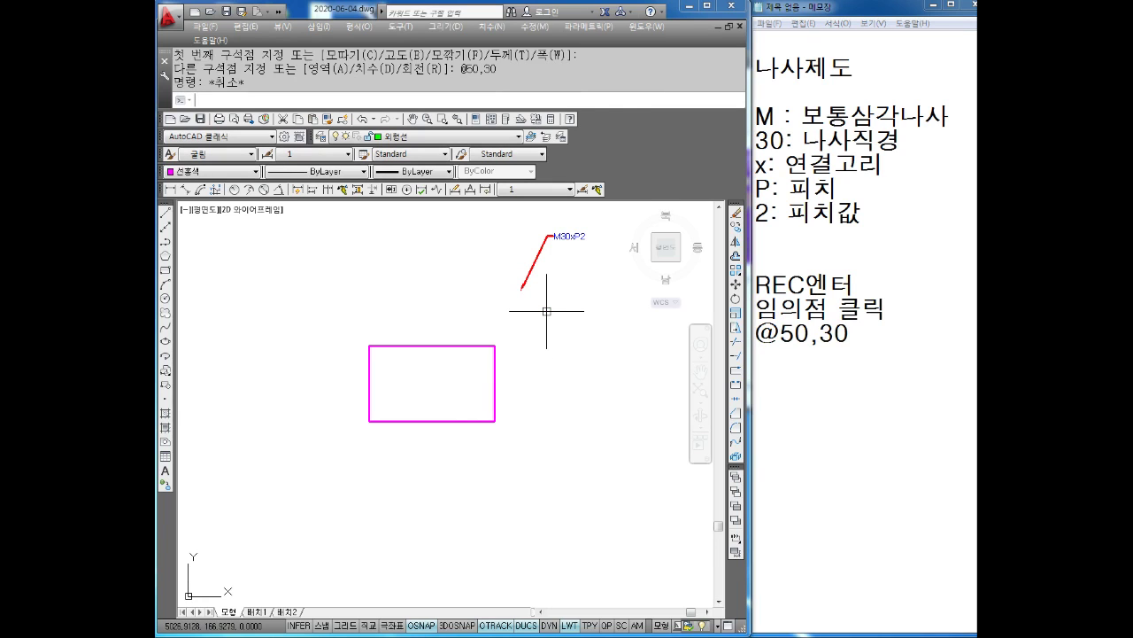
pyautogui.press('Escape')
# - Select the new rectangle and set its colour to green
pyautogui.scroll(2, 504, 341)
pyautogui.moveTo(504, 341); pyautogui.dragTo(416, 365, button='middle')
pyautogui.scroll(-2, 481, 349)
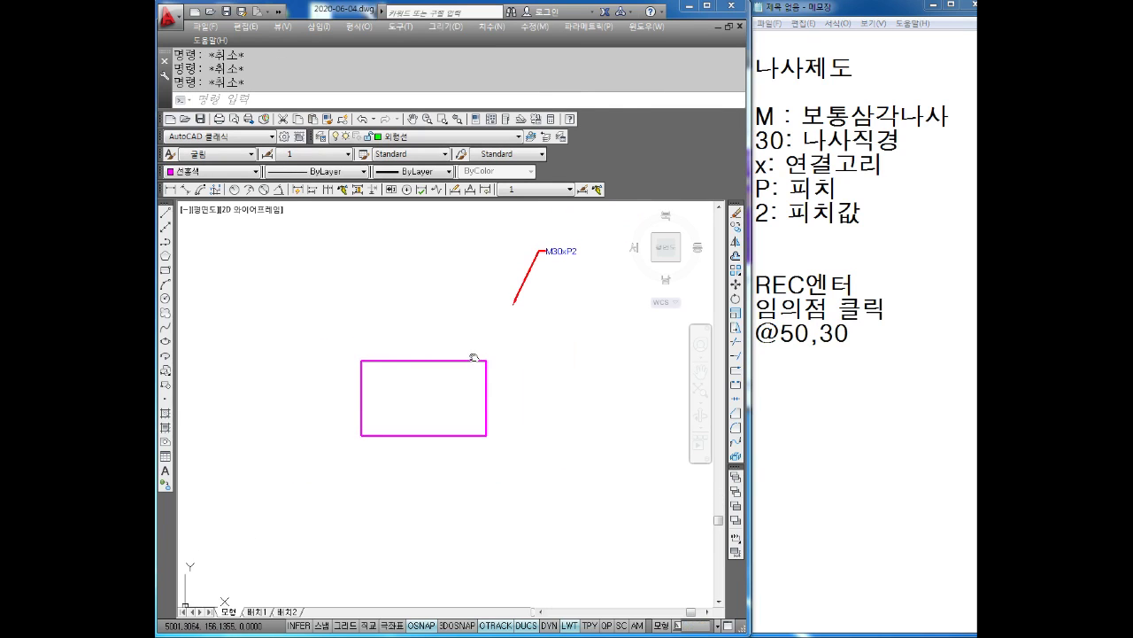
pyautogui.moveTo(493, 341); pyautogui.dragTo(300, 484)
pyautogui.click(213, 171)
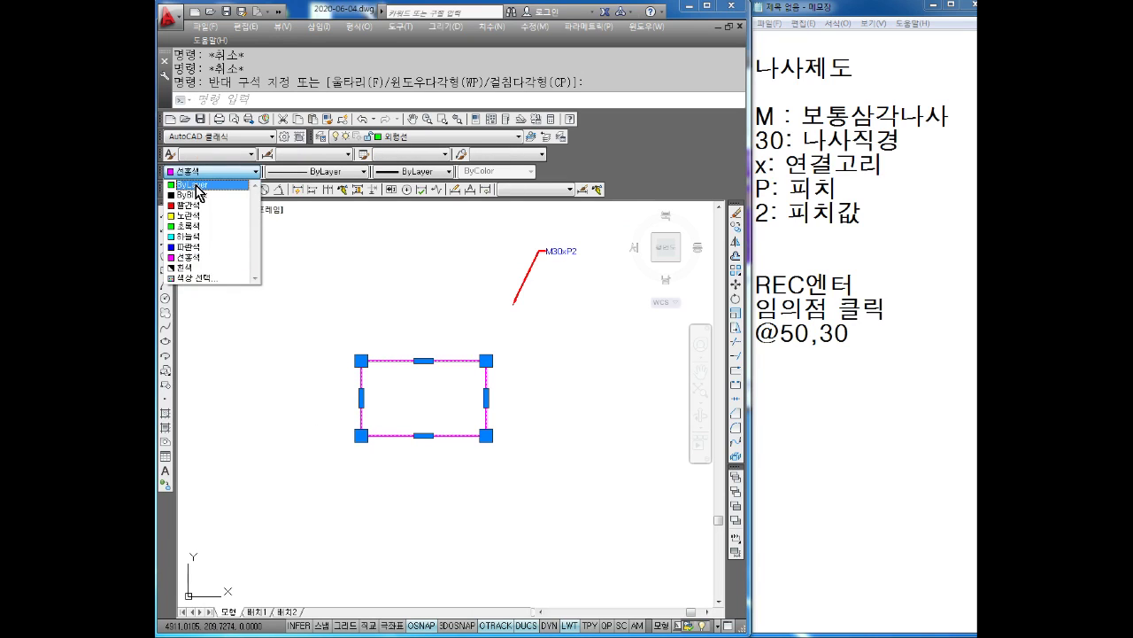
pyautogui.click(208, 230)
pyautogui.press('Escape')
pyautogui.press('Escape')
pyautogui.scroll(2, 343, 410)
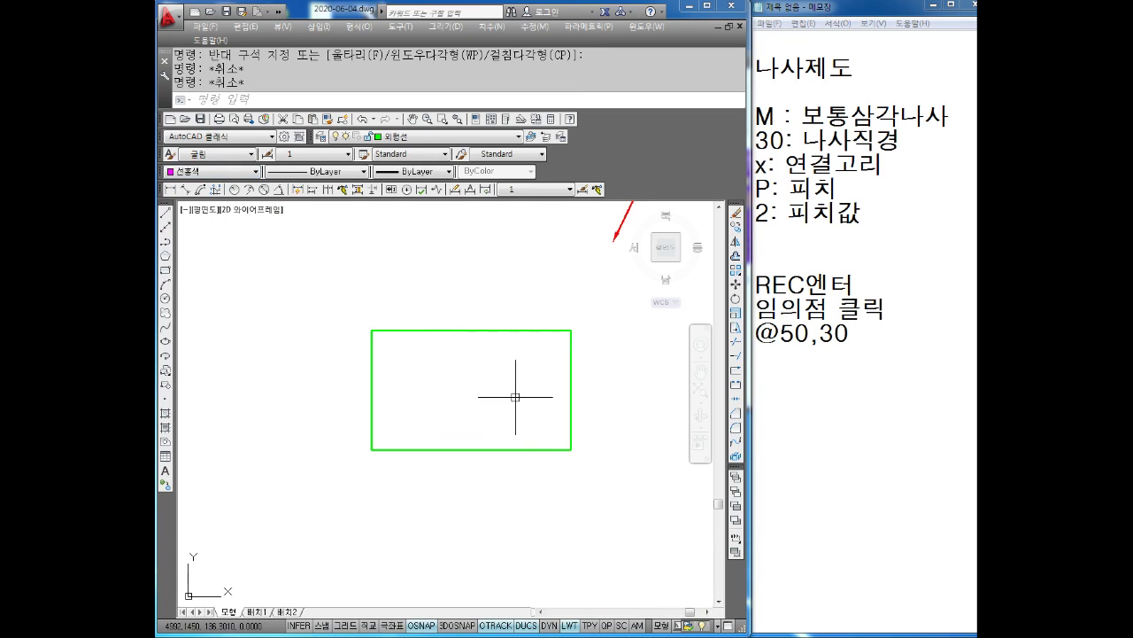
pyautogui.moveTo(515, 397); pyautogui.dragTo(505, 384, button='middle')
pyautogui.press('Escape')
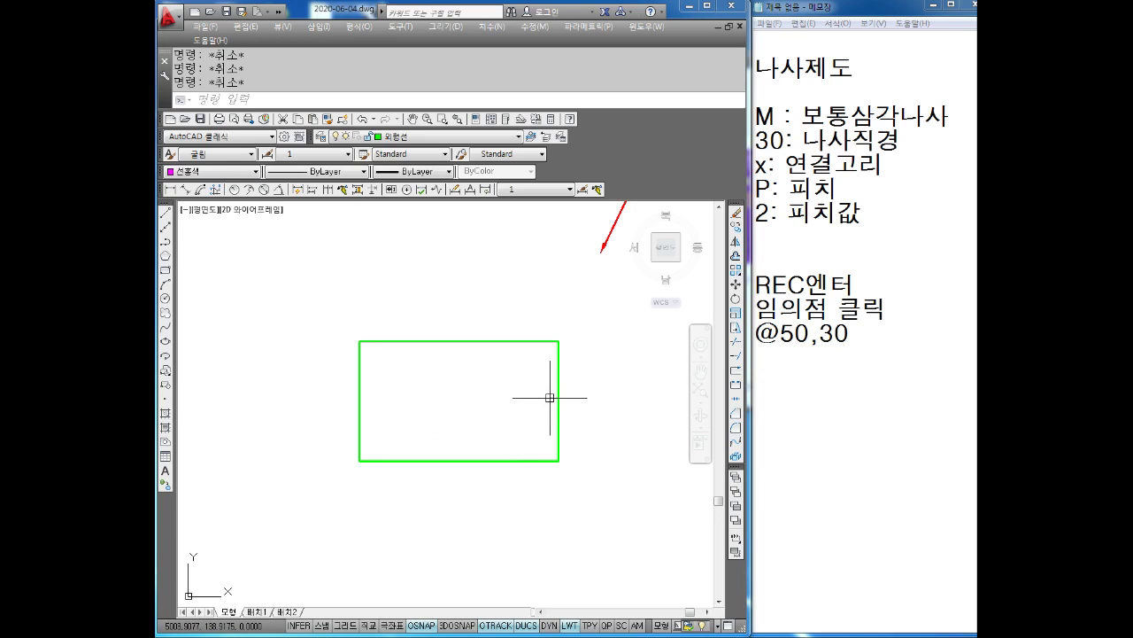
pyautogui.scroll(2, 549, 397)
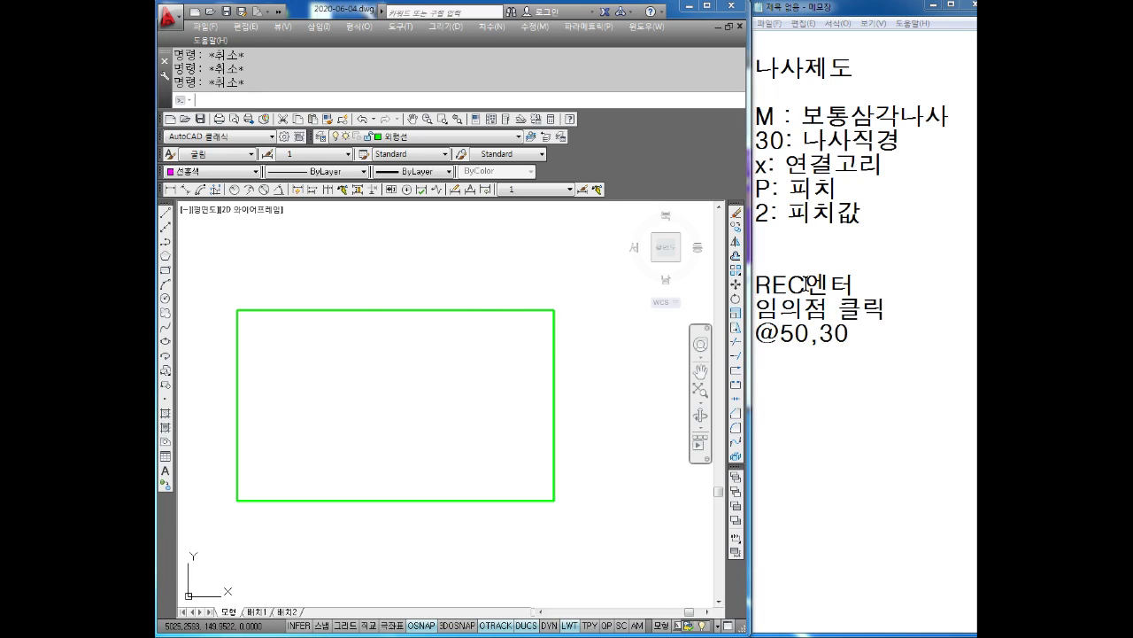
pyautogui.click(845, 370)
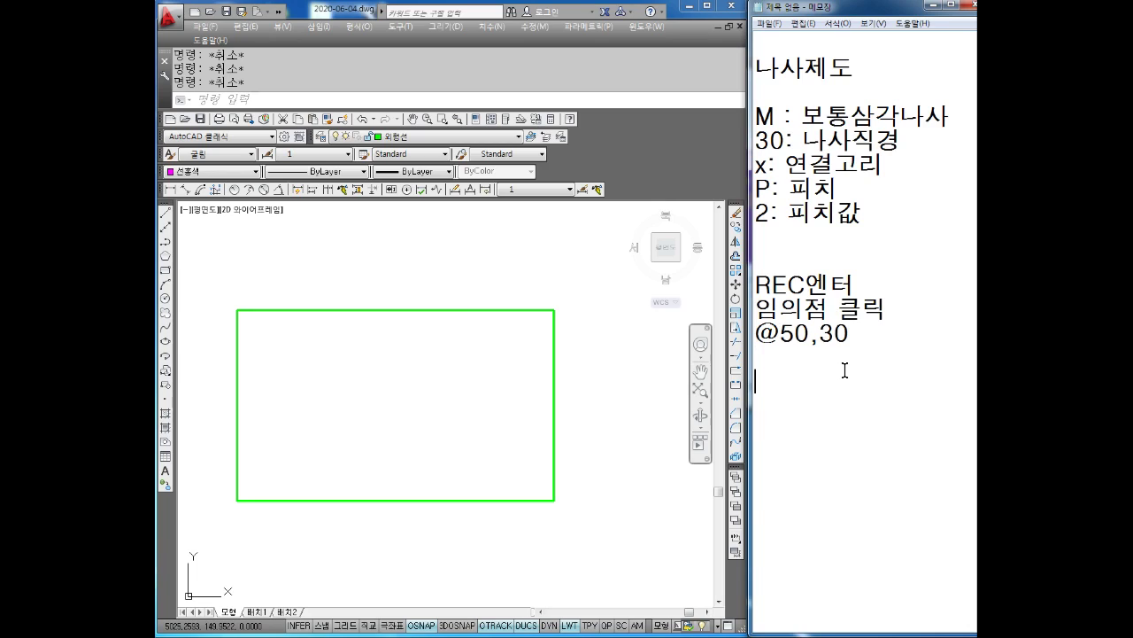
pyautogui.write('피피')
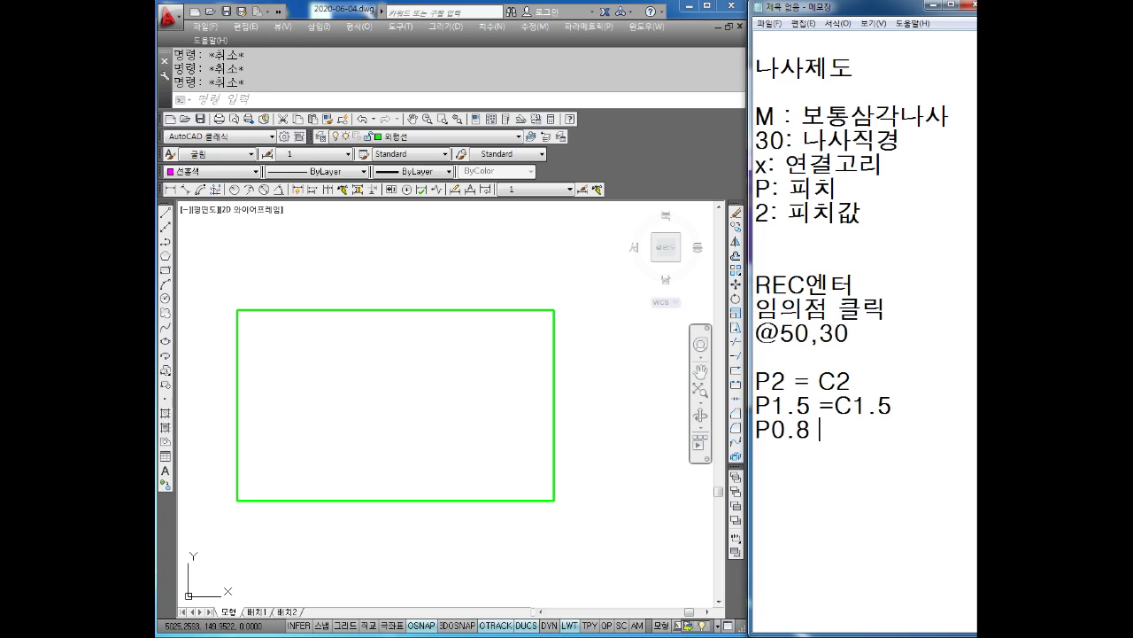
# - Fix the spacing after the equals sign in the P1.5 = C1.5 note
pyautogui.click(835, 406)
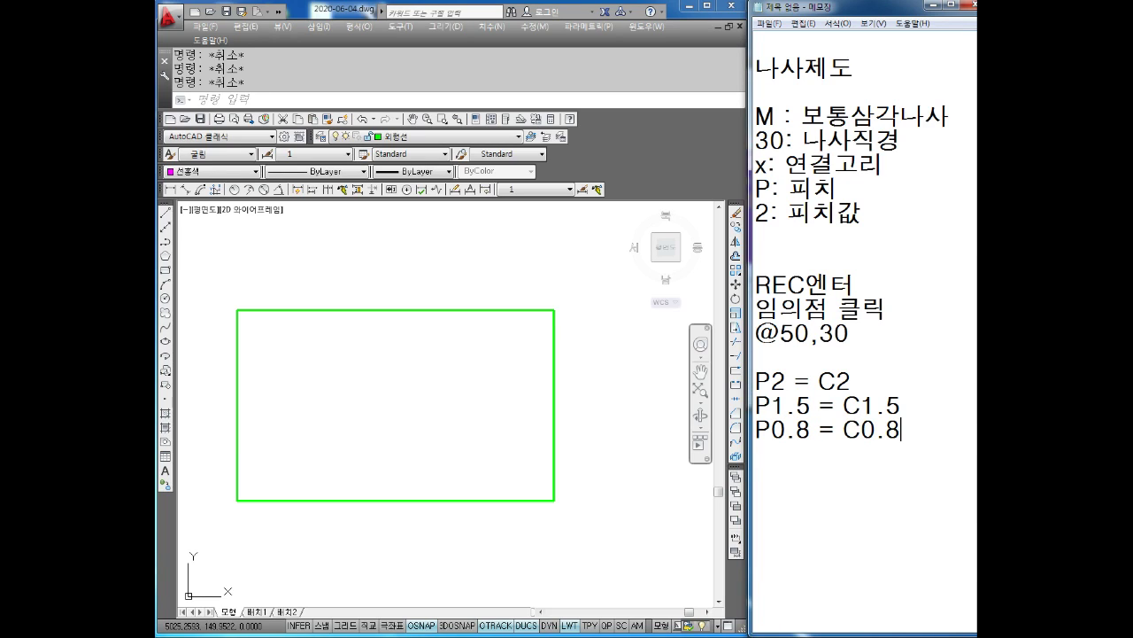
pyautogui.moveTo(551, 269); pyautogui.dragTo(516, 335, button='middle')
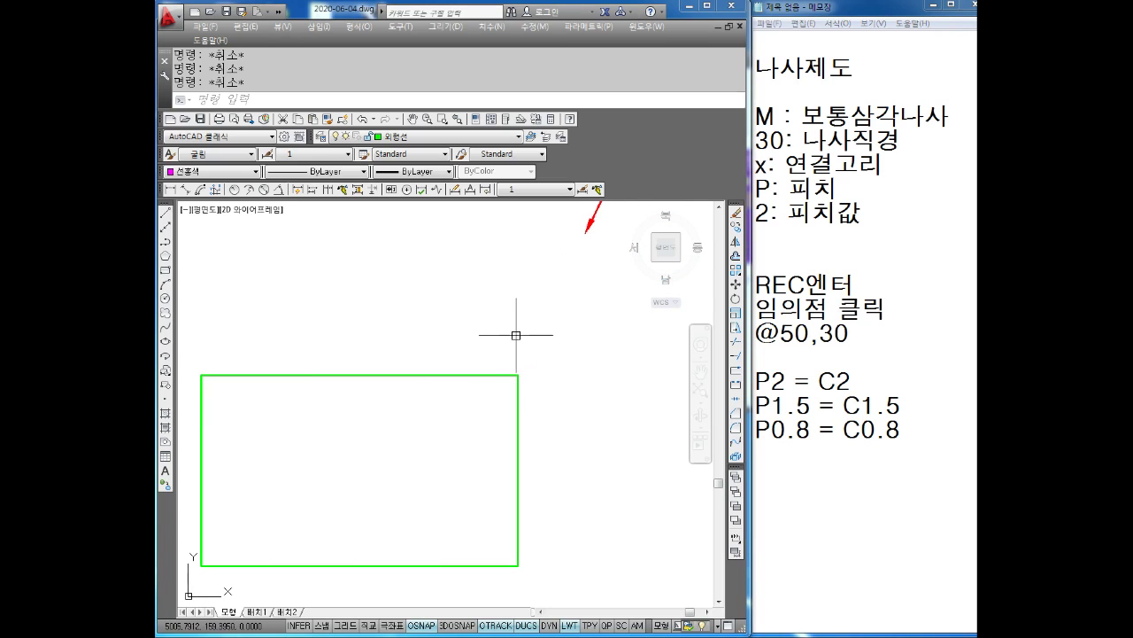
# - Move the M30xP2 leader so its arrow tip lands on the rectangle's top edge
pyautogui.scroll(-4, 476, 354)
pyautogui.write('M')
pyautogui.press('Return')
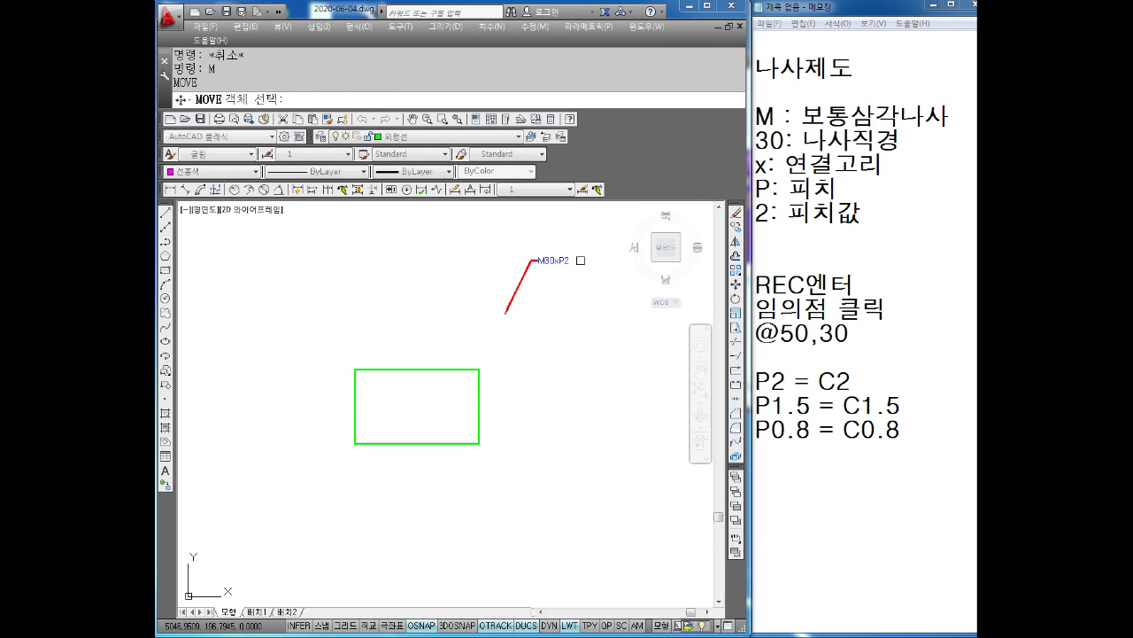
pyautogui.click(587, 245)
pyautogui.click(496, 330)
pyautogui.press('Return')
pyautogui.click(505, 311)
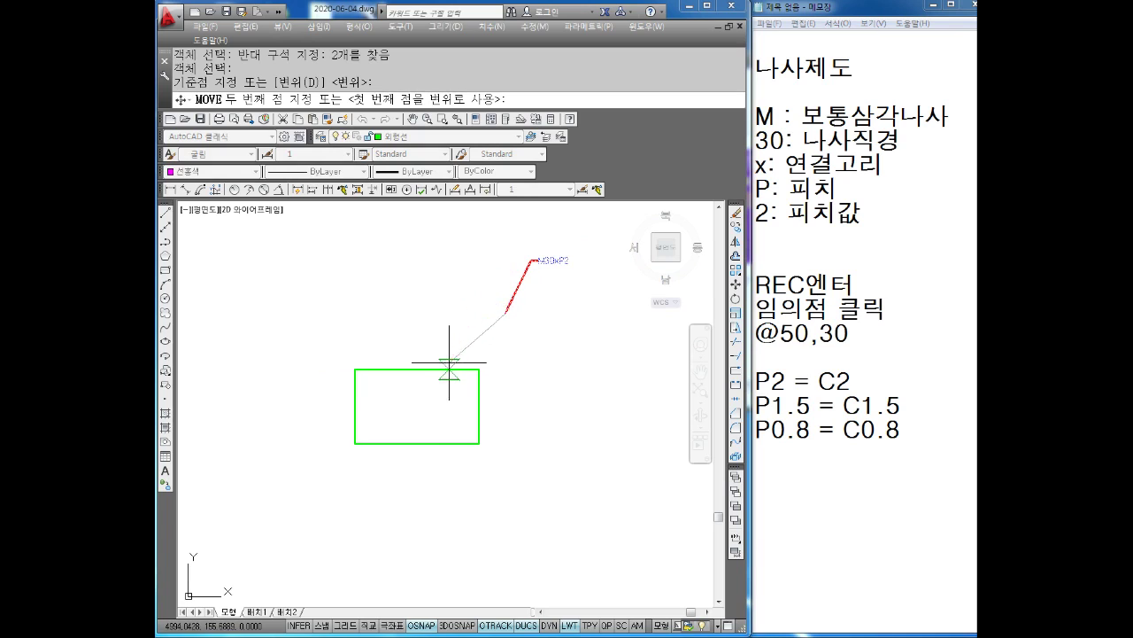
pyautogui.press('Escape')
pyautogui.scroll(2, 493, 398)
pyautogui.press('Escape')
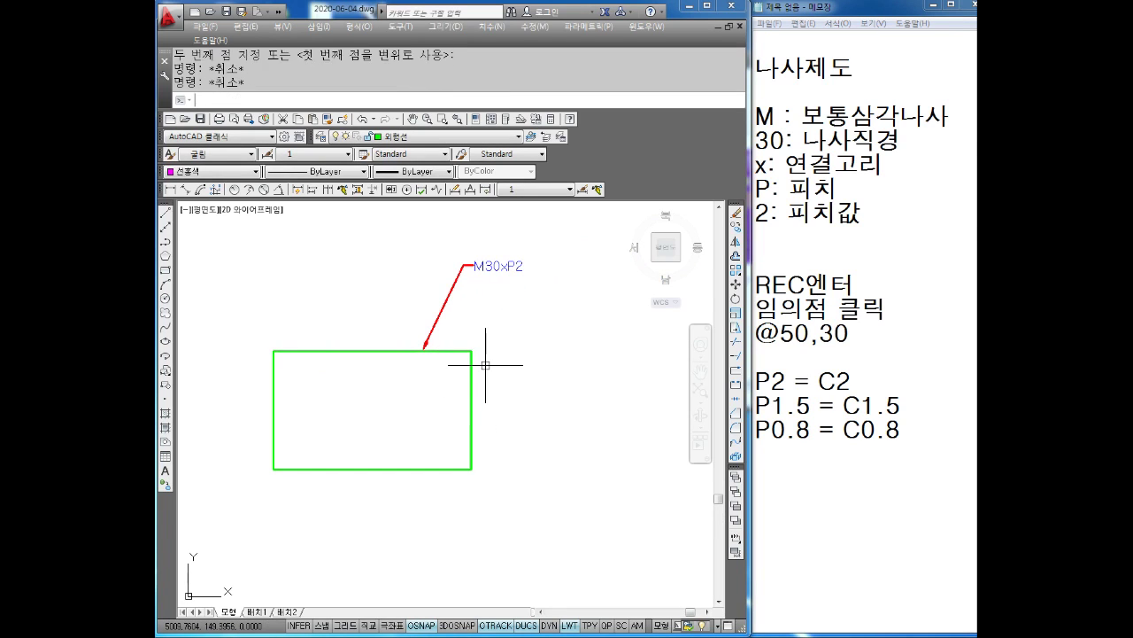
pyautogui.press('Escape')
# - Close the Properties palette and clear the pending command
pyautogui.write('CH')
pyautogui.press('Return')
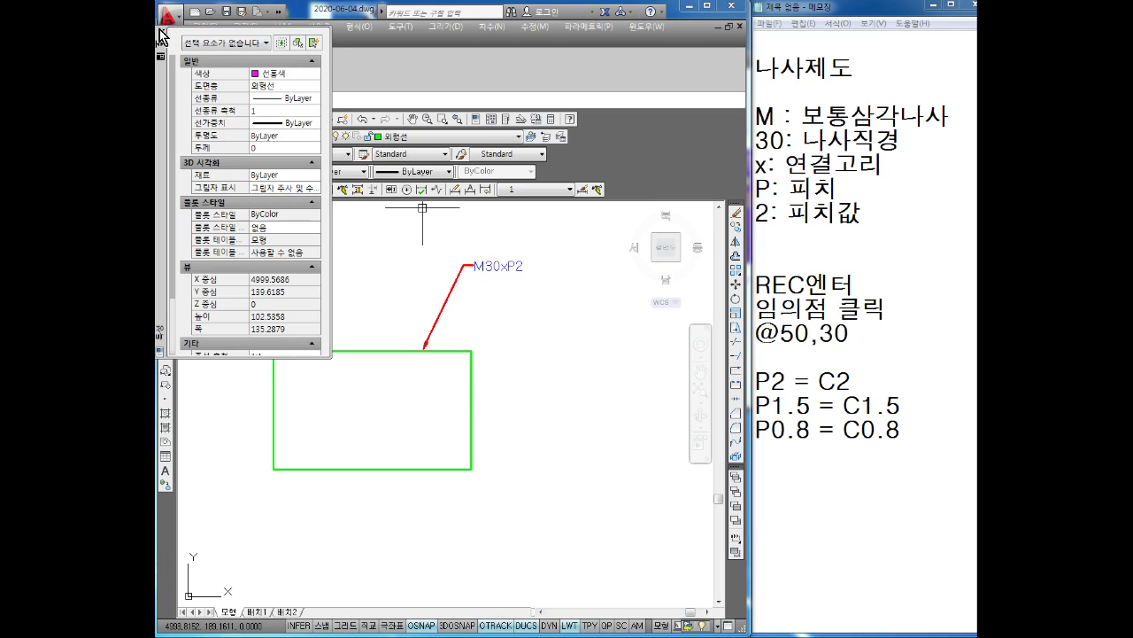
pyautogui.click(161, 32)
pyautogui.press('Escape')
# - Start CHAMFER with both distances set to 2 and Trim mode on
pyautogui.write('ha')
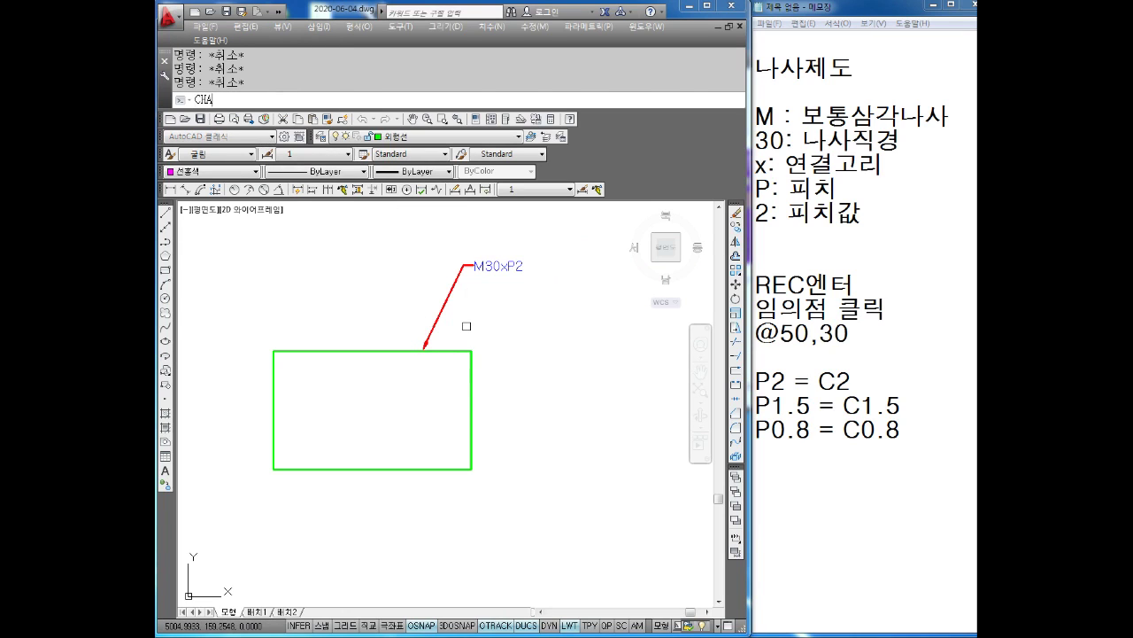
pyautogui.press('Return')
pyautogui.write('d')
pyautogui.press('Return')
pyautogui.press('Return')
pyautogui.write('2')
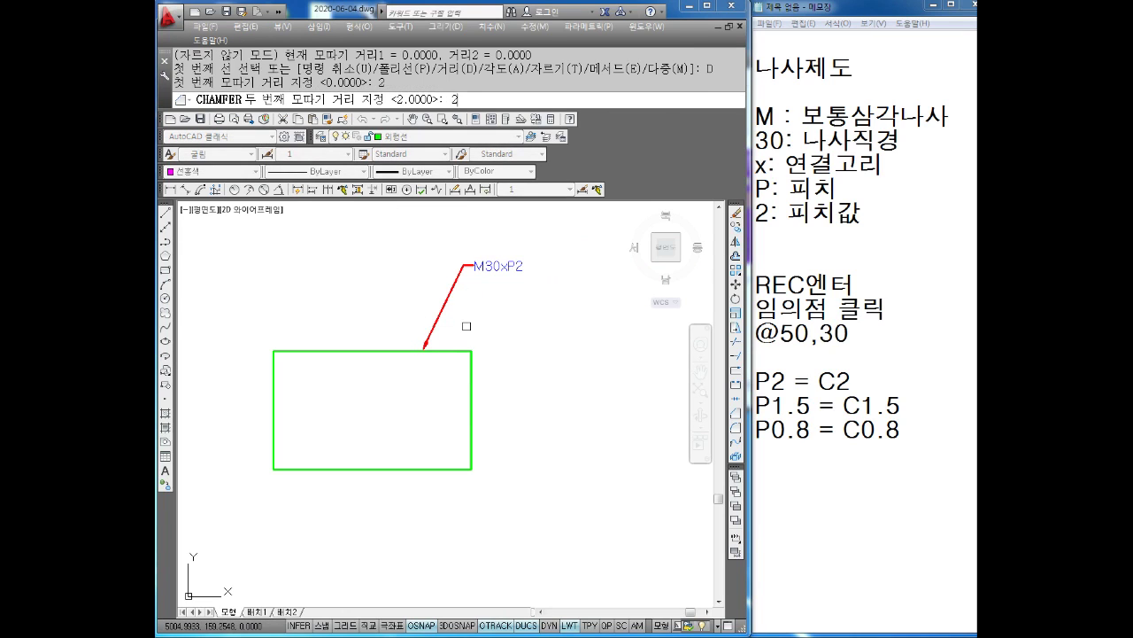
pyautogui.press('Return')
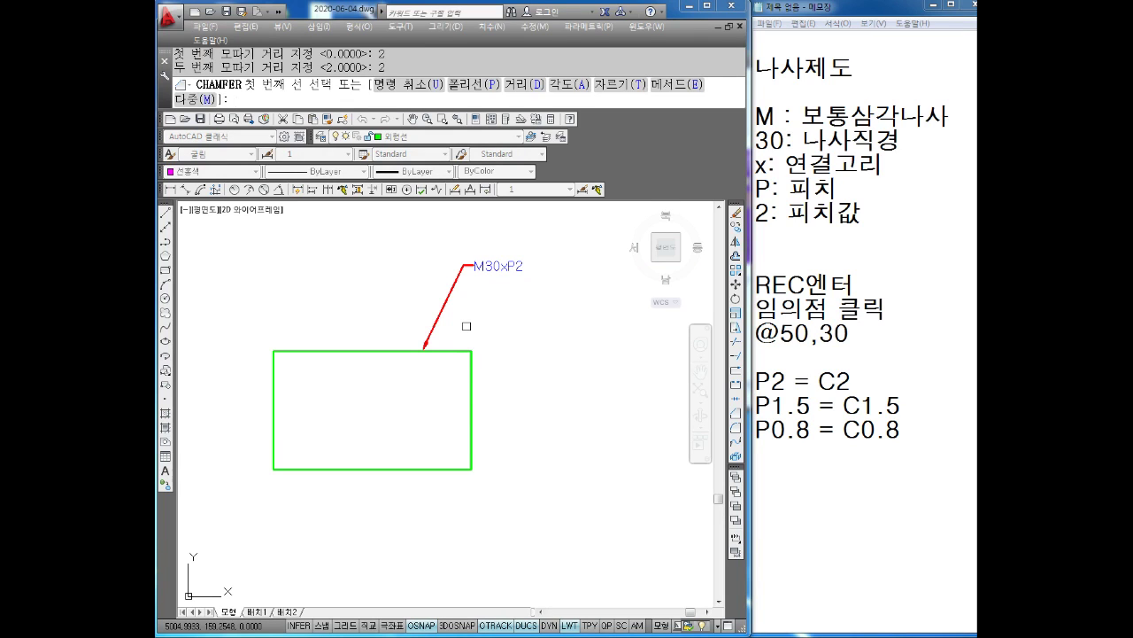
pyautogui.write('t')
pyautogui.press('Return')
pyautogui.write('t')
pyautogui.press('Return')
# - Chamfer the rectangle's top-right and bottom-right corners by 2
pyautogui.click(460, 352)
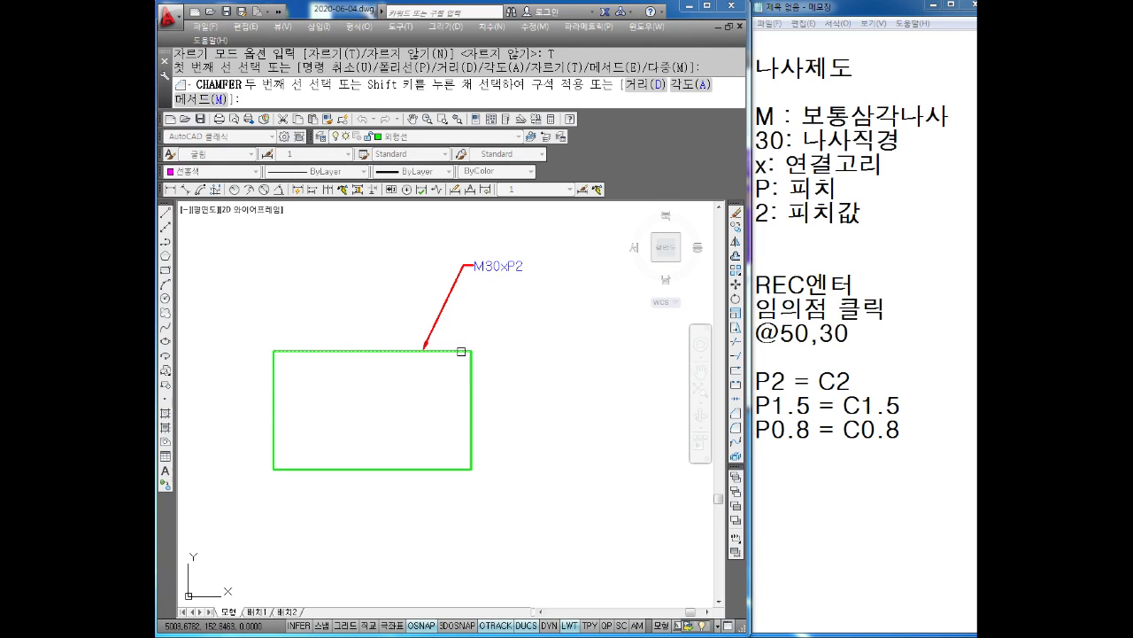
pyautogui.click(470, 359)
pyautogui.scroll(2, 456, 436)
pyautogui.press('Return')
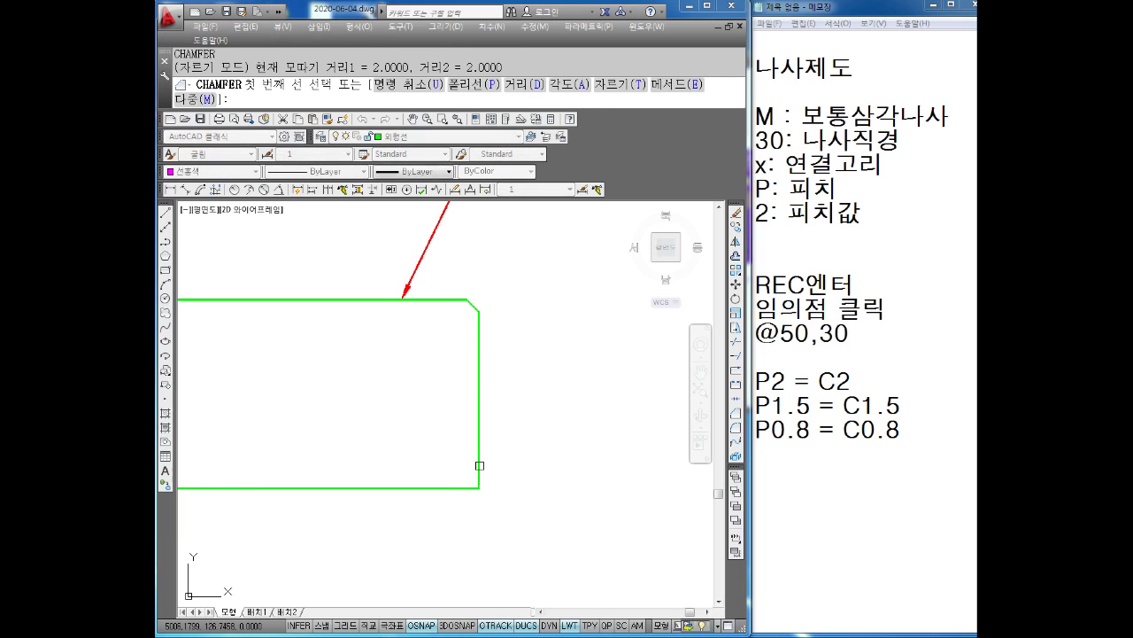
pyautogui.click(478, 467)
pyautogui.click(455, 487)
pyautogui.press('Escape')
pyautogui.scroll(2, 381, 233)
pyautogui.press('Escape')
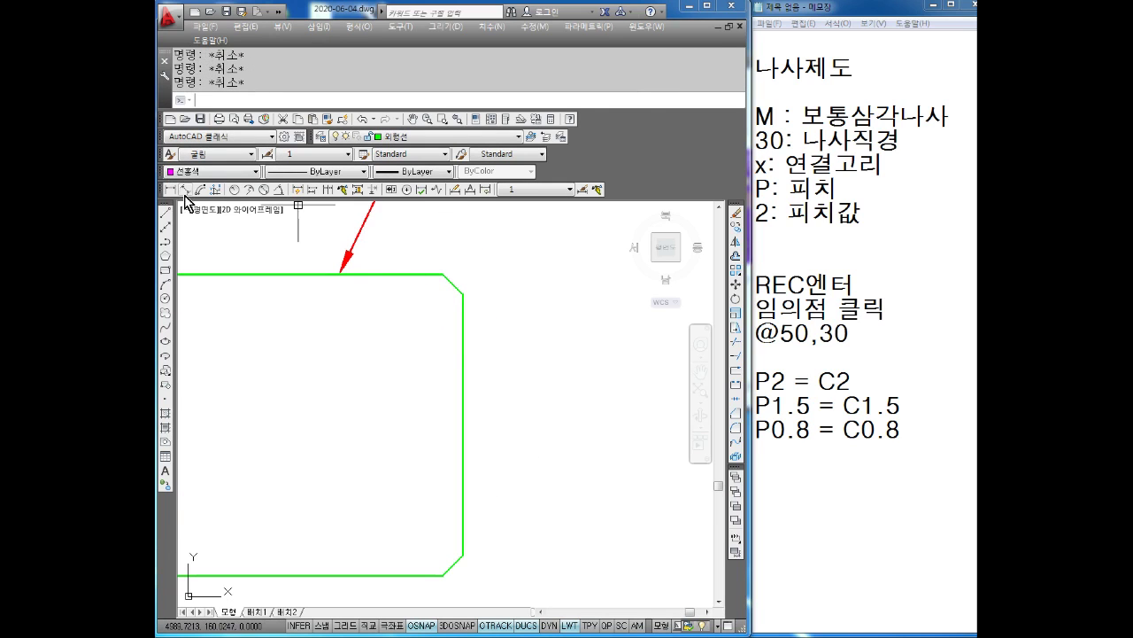
pyautogui.click(169, 190)
pyautogui.moveTo(436, 275); pyautogui.dragTo(442, 310, button='middle')
pyautogui.click(461, 320)
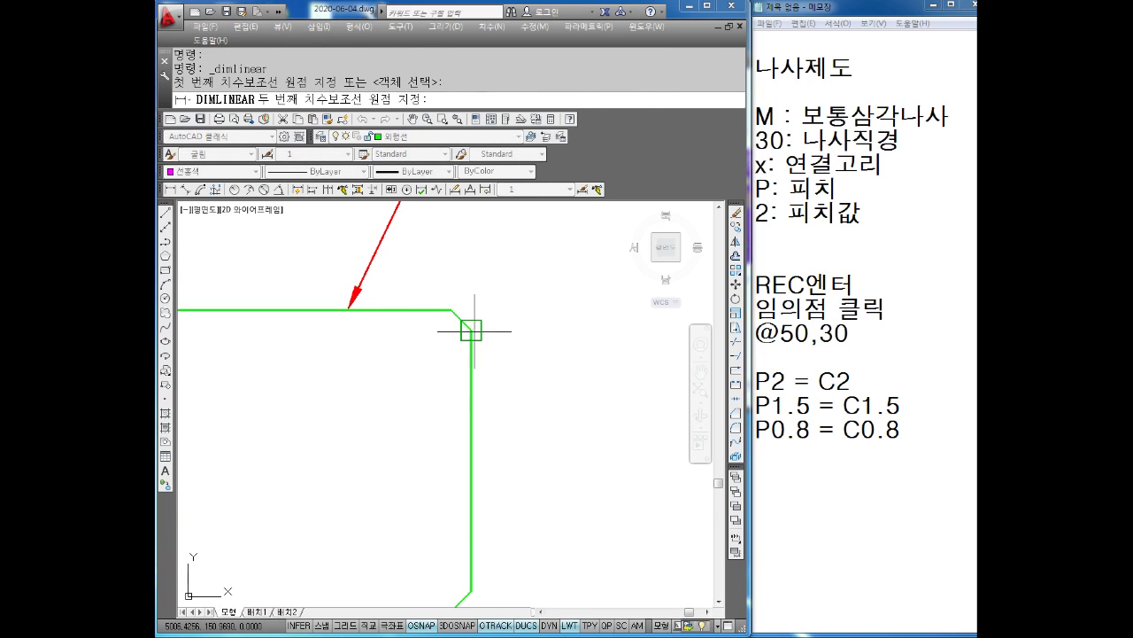
pyautogui.click(471, 329)
pyautogui.click(460, 215)
pyautogui.click(414, 292)
pyautogui.press('Delete')
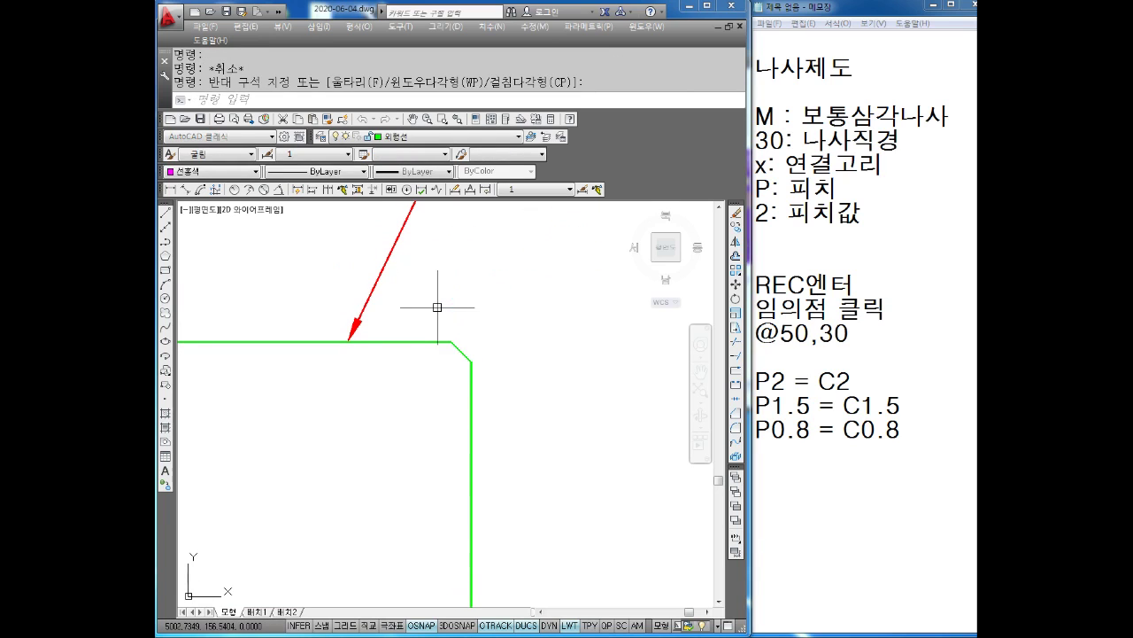
pyautogui.press('Escape')
pyautogui.press('Escape')
pyautogui.press('Escape')
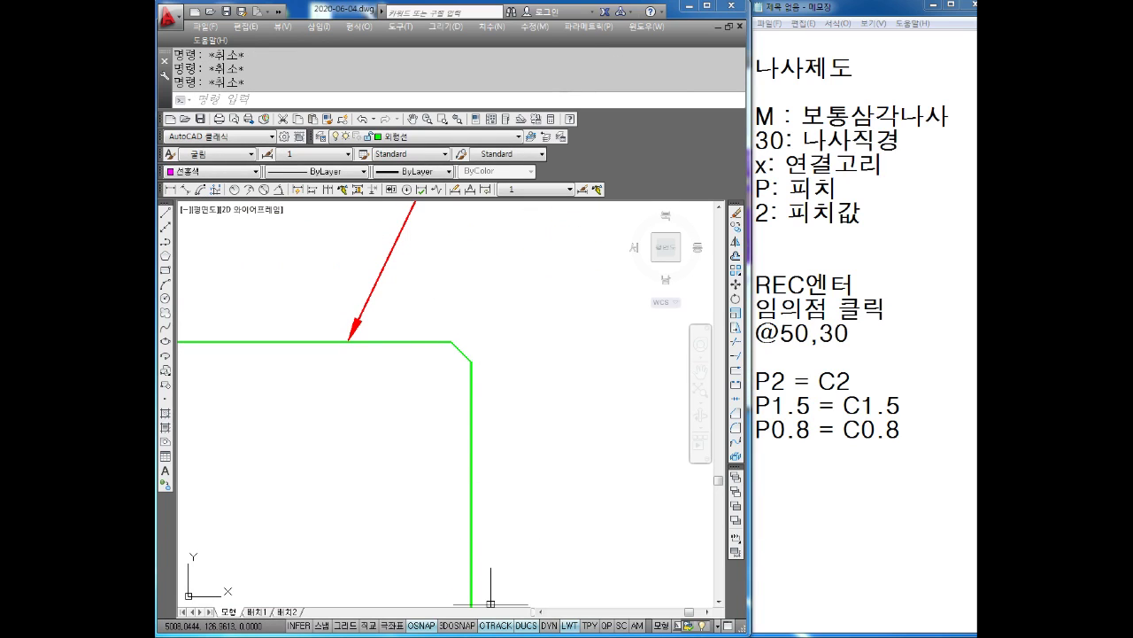
pyautogui.rightClick(423, 627)
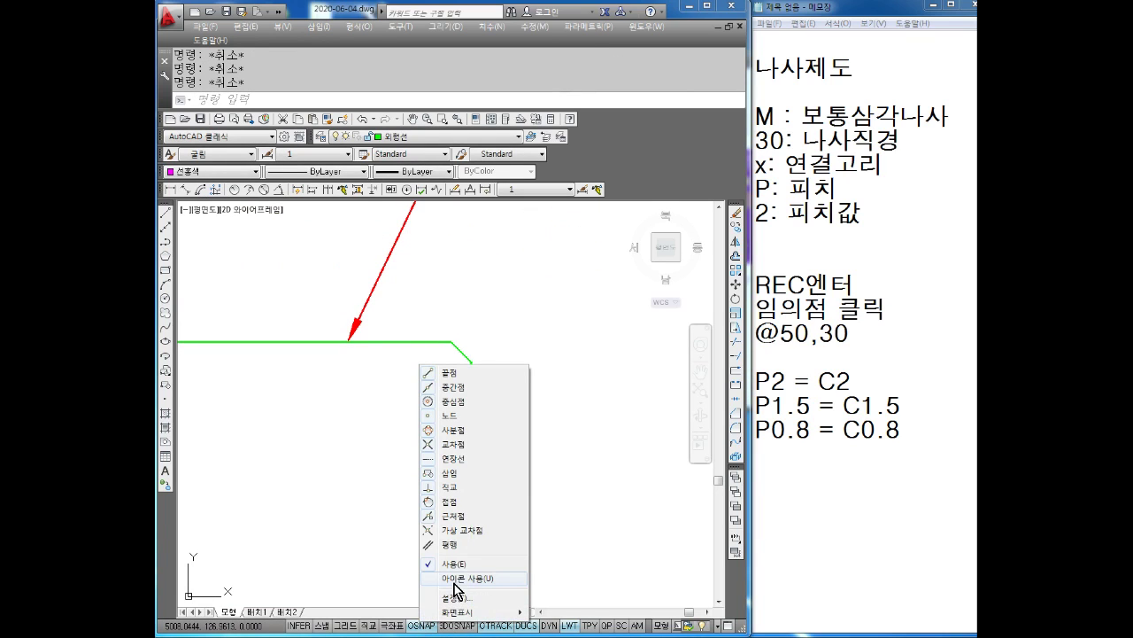
pyautogui.click(455, 597)
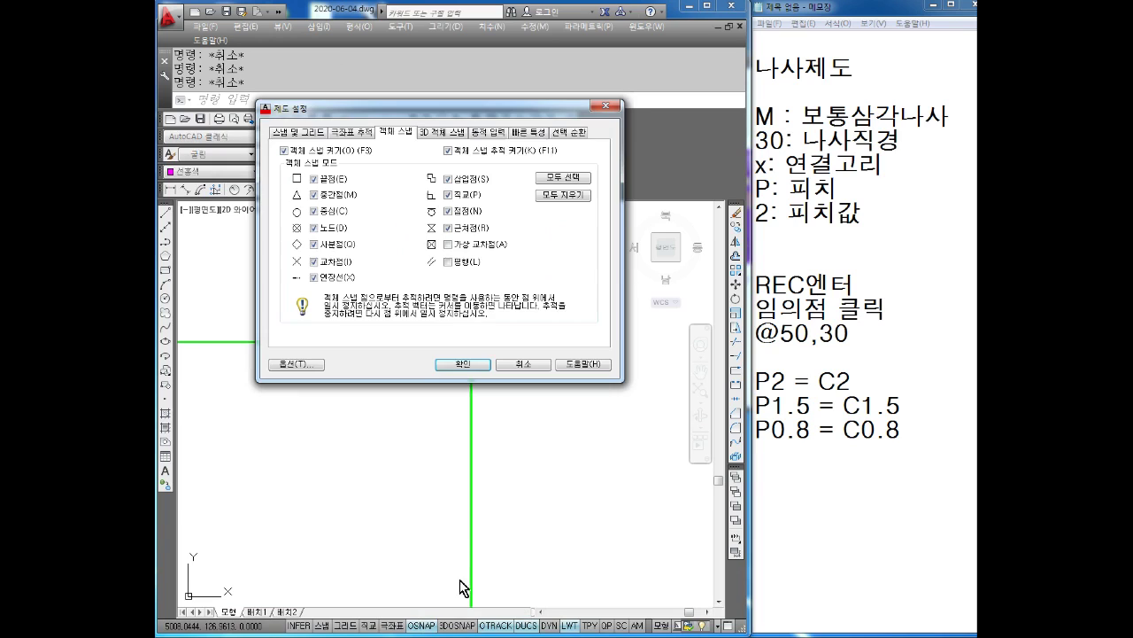
pyautogui.click(462, 364)
pyautogui.click(169, 190)
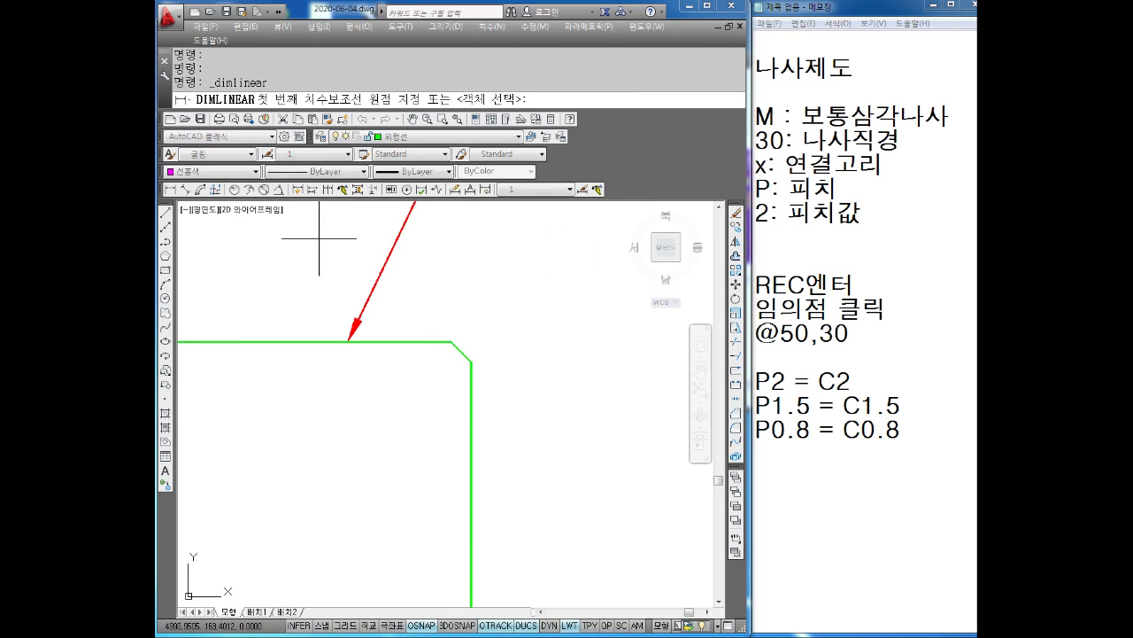
pyautogui.click(452, 341)
pyautogui.click(470, 361)
pyautogui.click(532, 257)
pyautogui.press('Return')
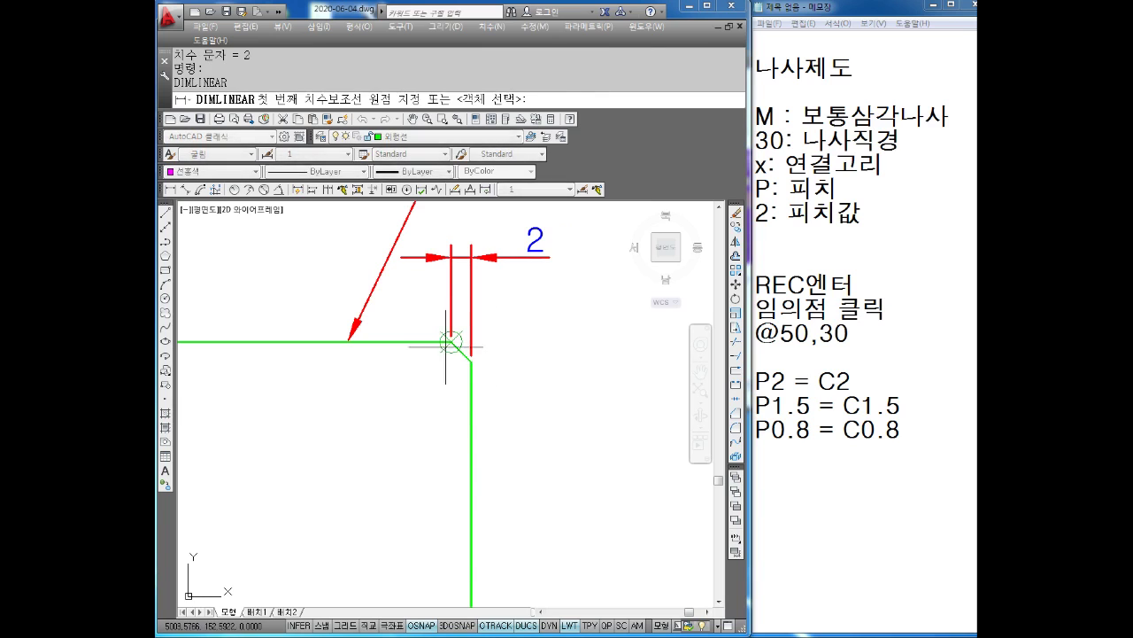
pyautogui.click(452, 341)
pyautogui.click(470, 360)
pyautogui.click(564, 349)
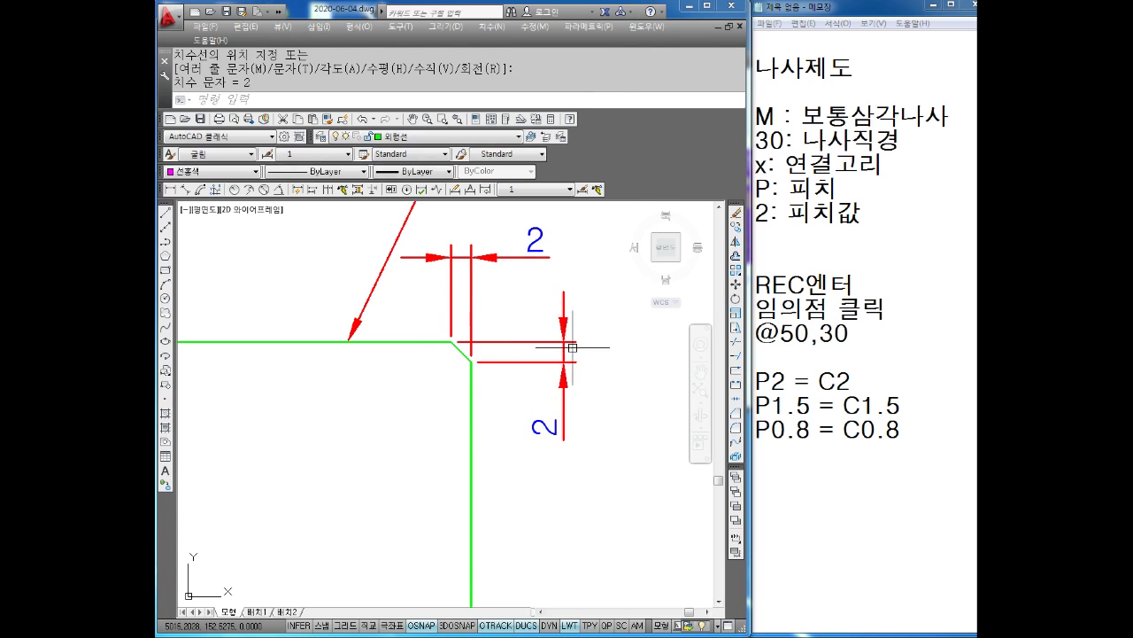
pyautogui.press('Escape')
pyautogui.moveTo(572, 346); pyautogui.dragTo(552, 365, button='middle')
pyautogui.click(522, 446)
pyautogui.press('Delete')
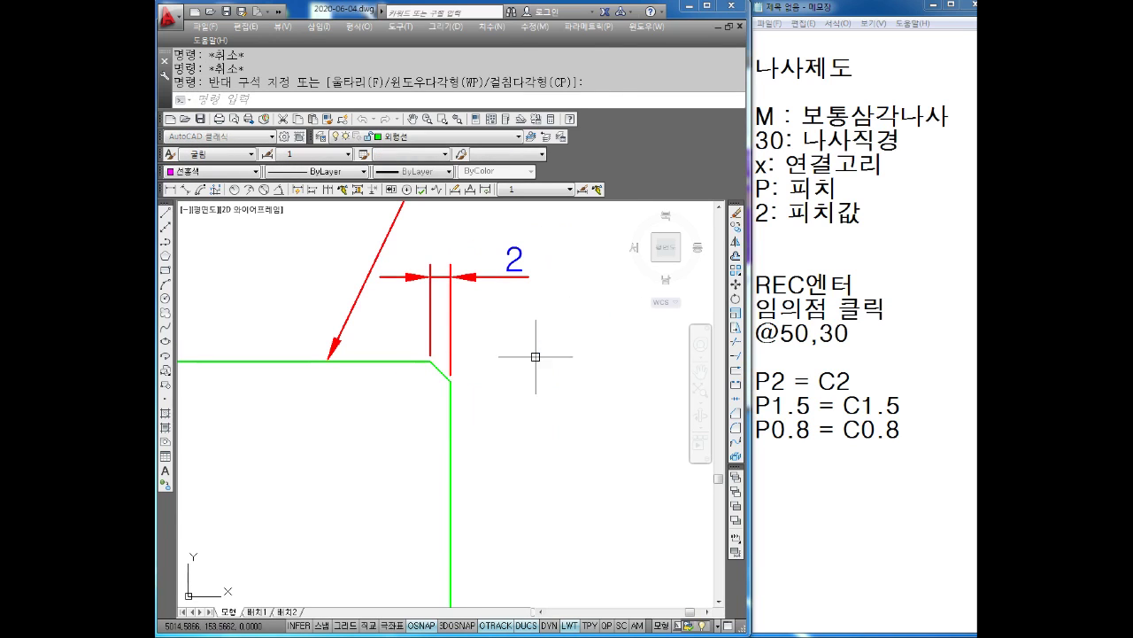
pyautogui.click(514, 258)
pyautogui.press('Delete')
pyautogui.scroll(-3, 449, 311)
pyautogui.press('Escape')
# - Draw a line across the chamfered right end and set its colour to ByLayer green
pyautogui.write('l')
pyautogui.press('Return')
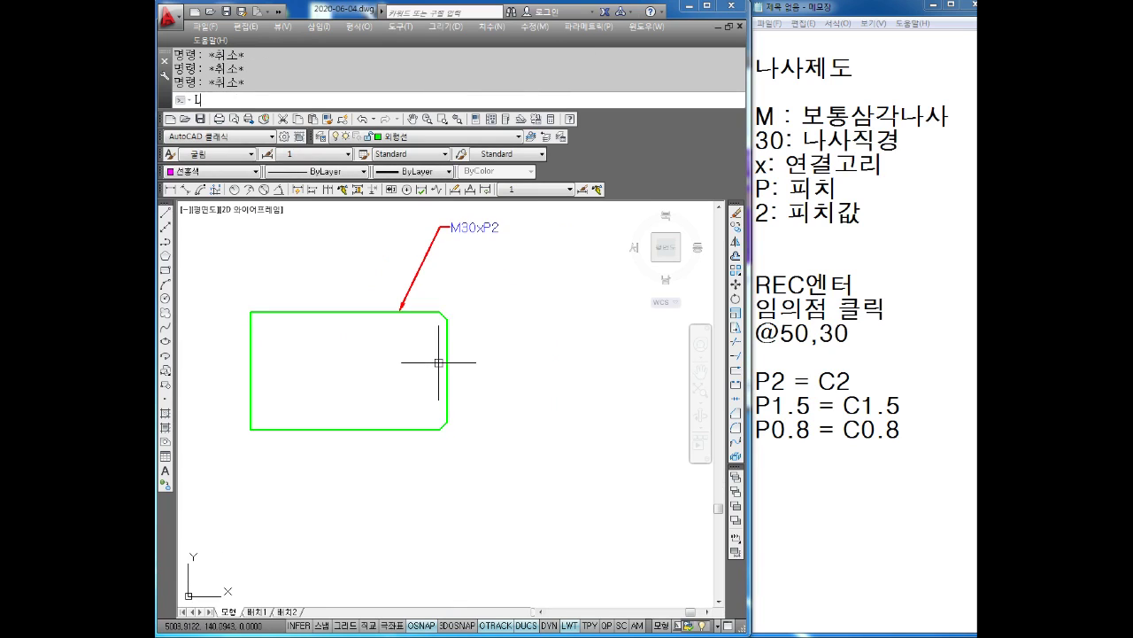
pyautogui.scroll(2, 440, 354)
pyautogui.click(429, 271)
pyautogui.click(436, 461)
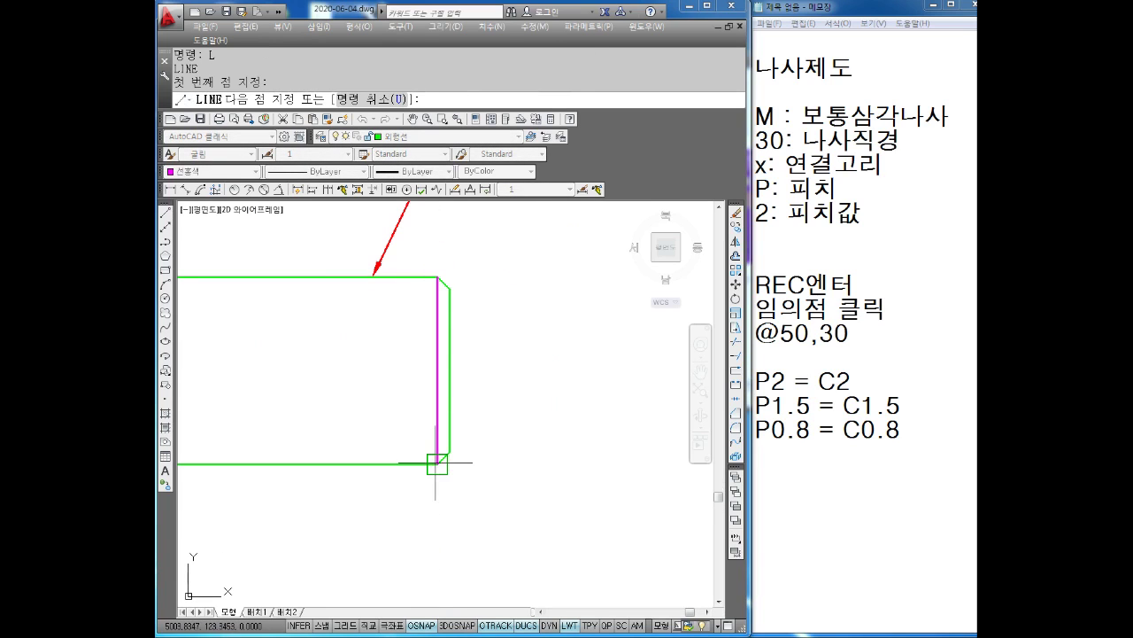
pyautogui.press('Escape')
pyautogui.click(437, 346)
pyautogui.click(212, 171)
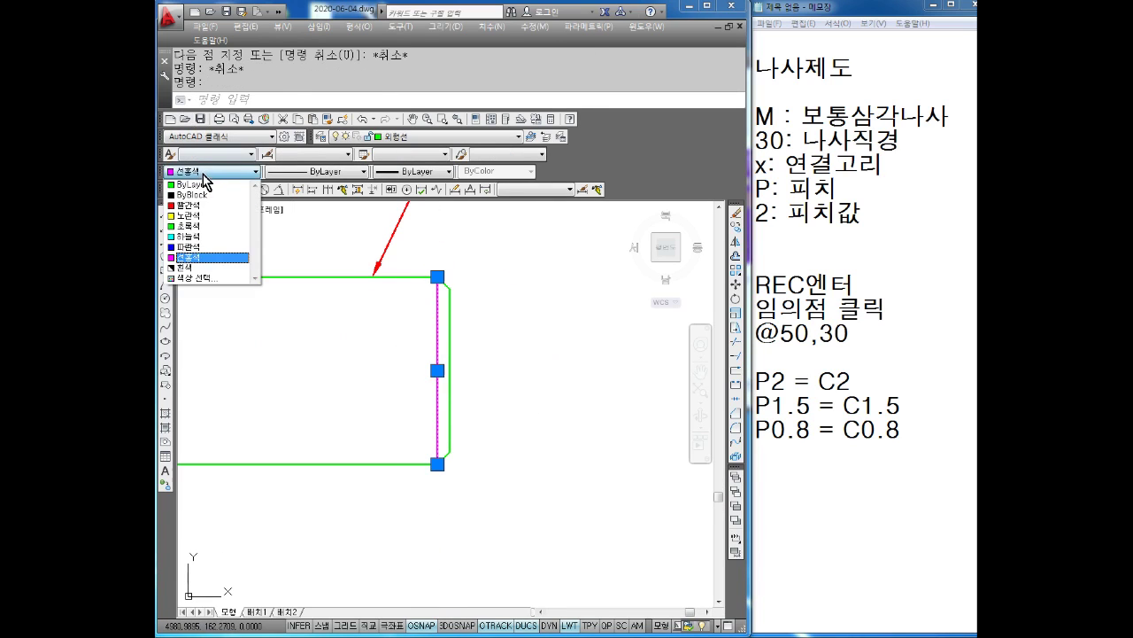
pyautogui.click(202, 181)
pyautogui.press('Escape')
# - With Ortho on, draw the upper magenta thread line inside the rectangle's top edge
pyautogui.moveTo(472, 330); pyautogui.dragTo(494, 343, button='middle')
pyautogui.scroll(-2, 494, 344)
pyautogui.scroll(1, 506, 324)
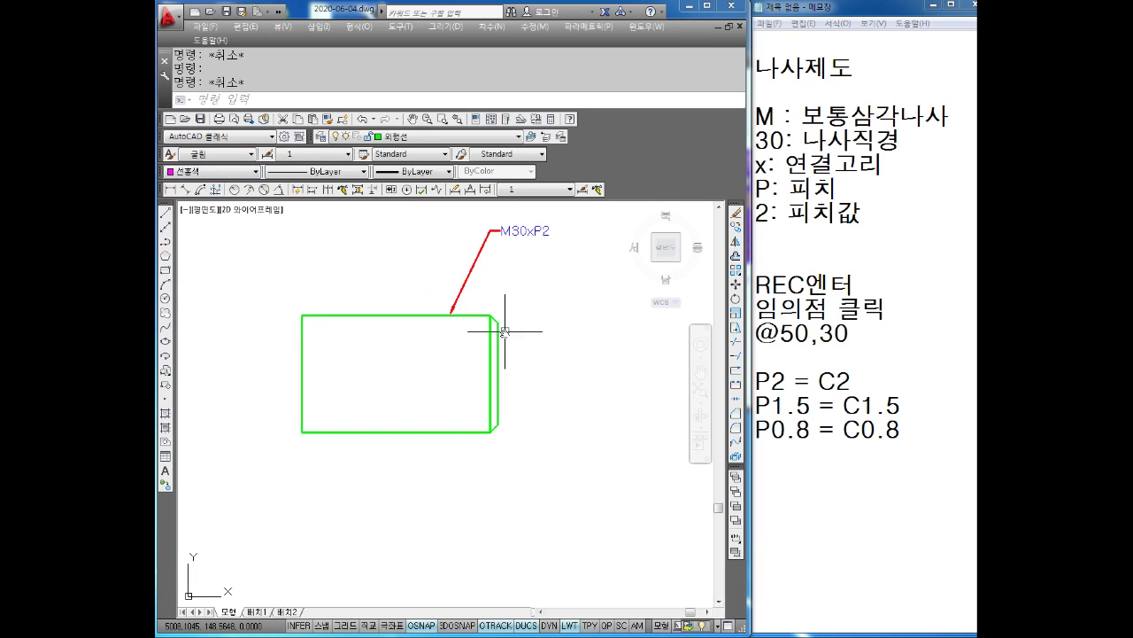
pyautogui.scroll(1, 487, 356)
pyautogui.press('Escape')
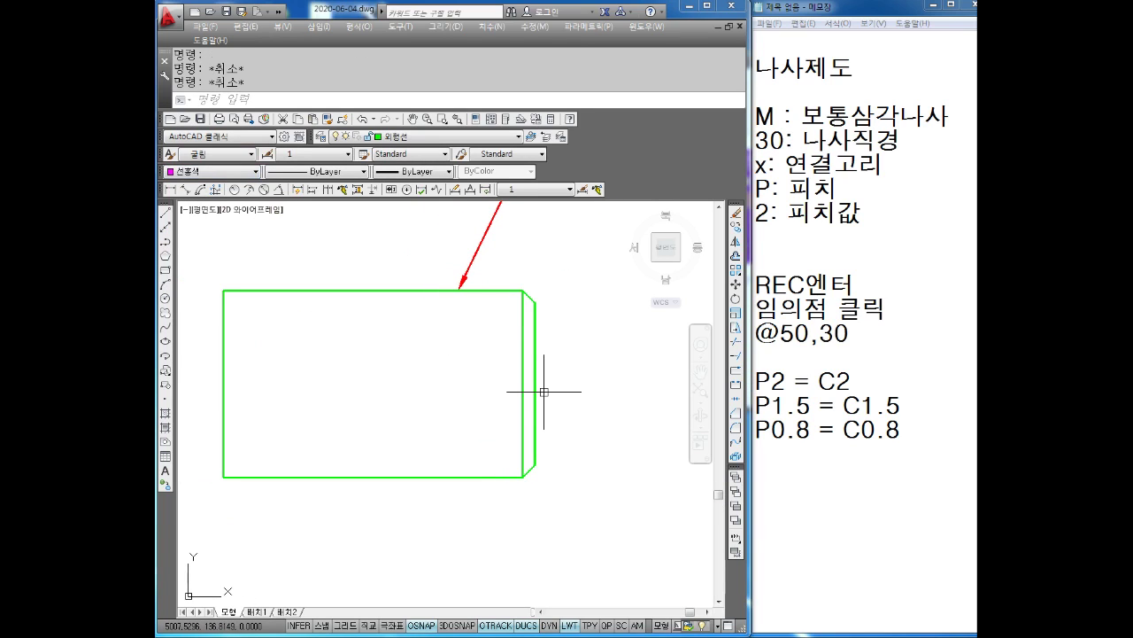
pyautogui.moveTo(470, 377); pyautogui.dragTo(468, 405, button='middle')
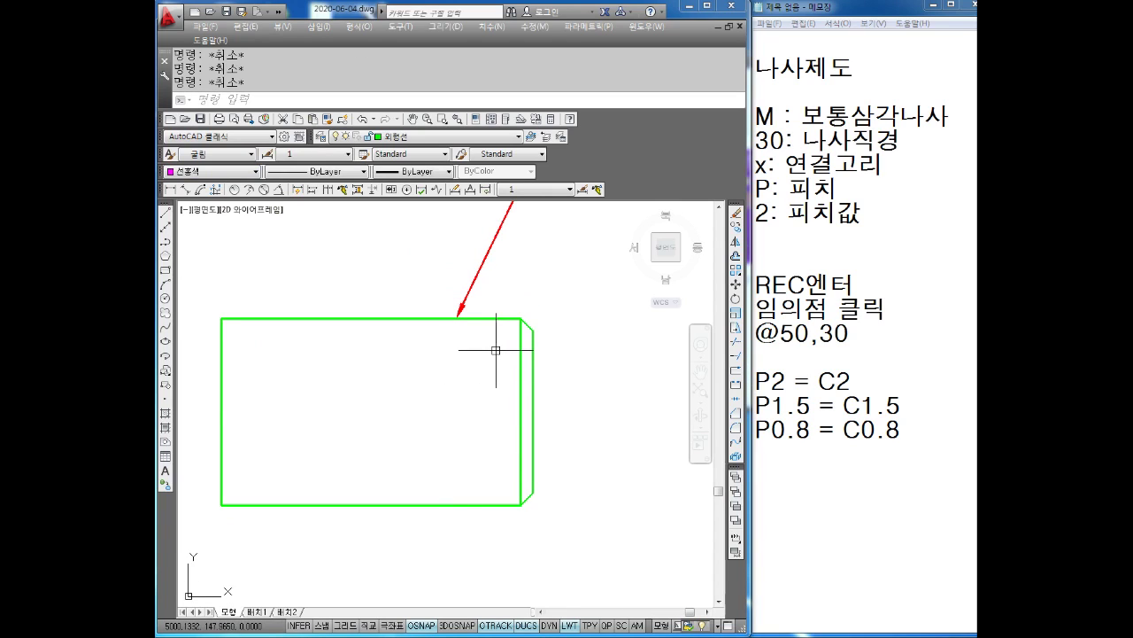
pyautogui.moveTo(498, 347); pyautogui.dragTo(516, 352, button='middle')
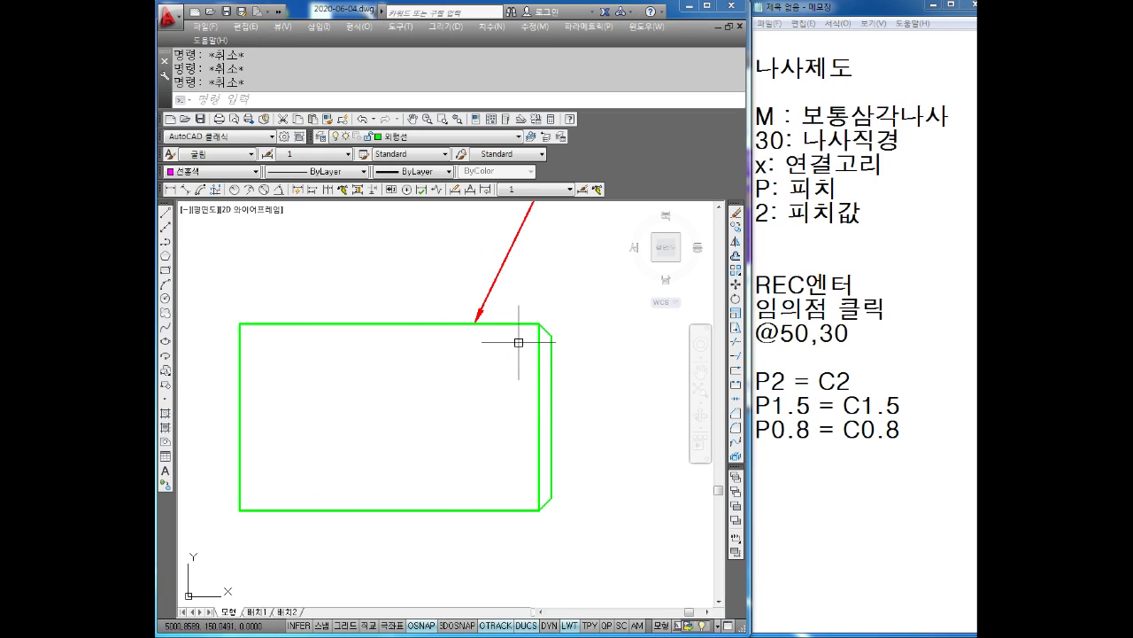
pyautogui.scroll(2, 531, 328)
pyautogui.write('L')
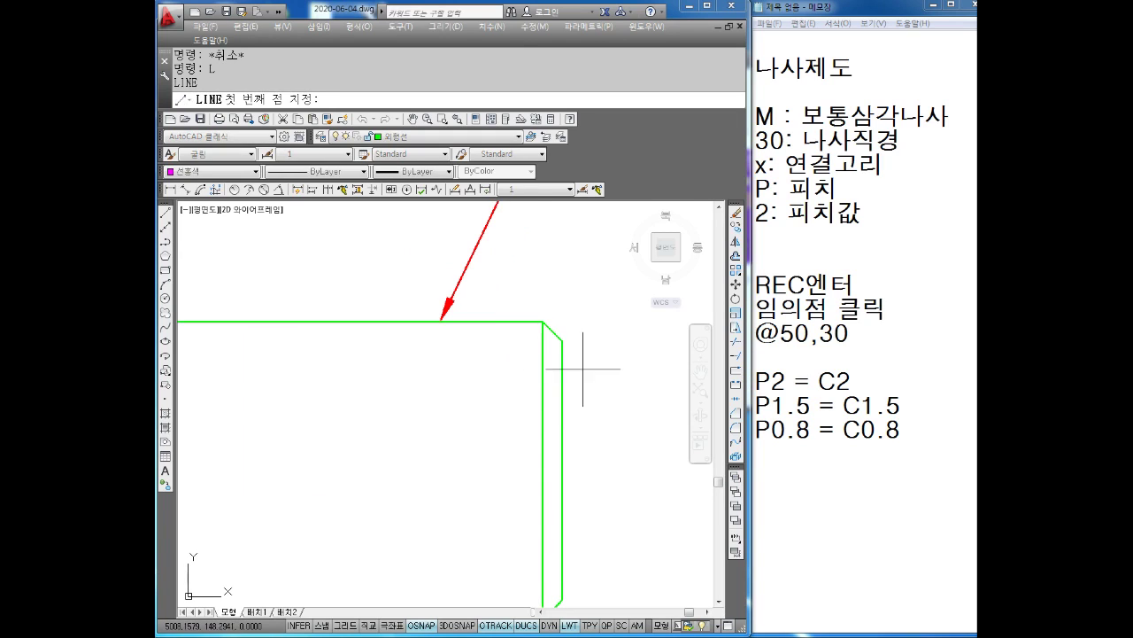
pyautogui.press('Return')
pyautogui.click(546, 341)
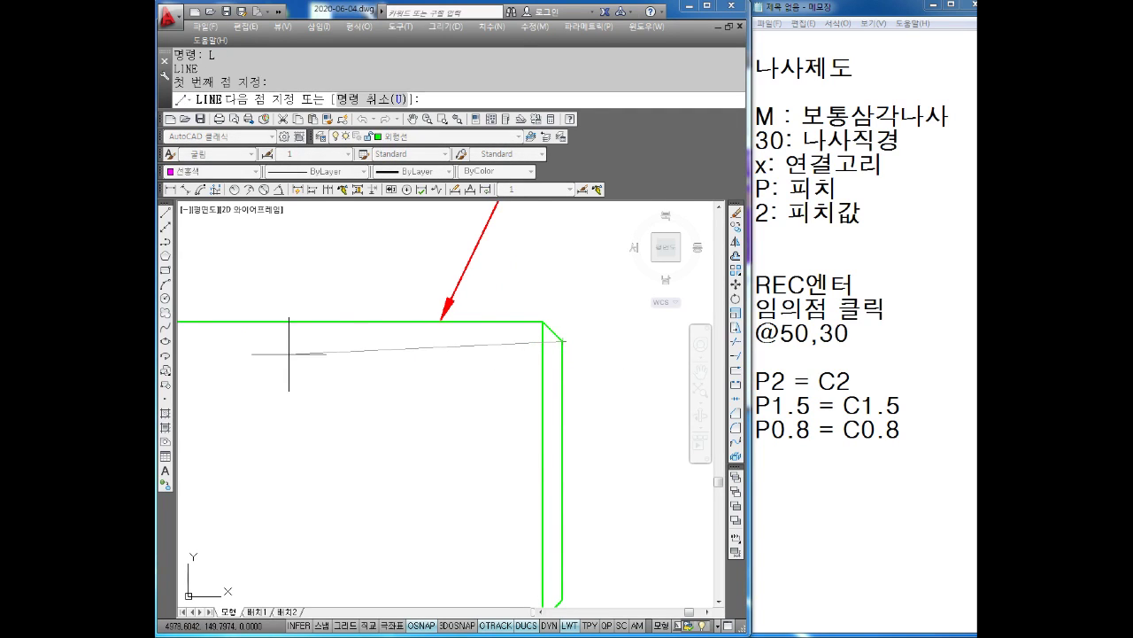
pyautogui.press('F8')
pyautogui.scroll(-2, 298, 329)
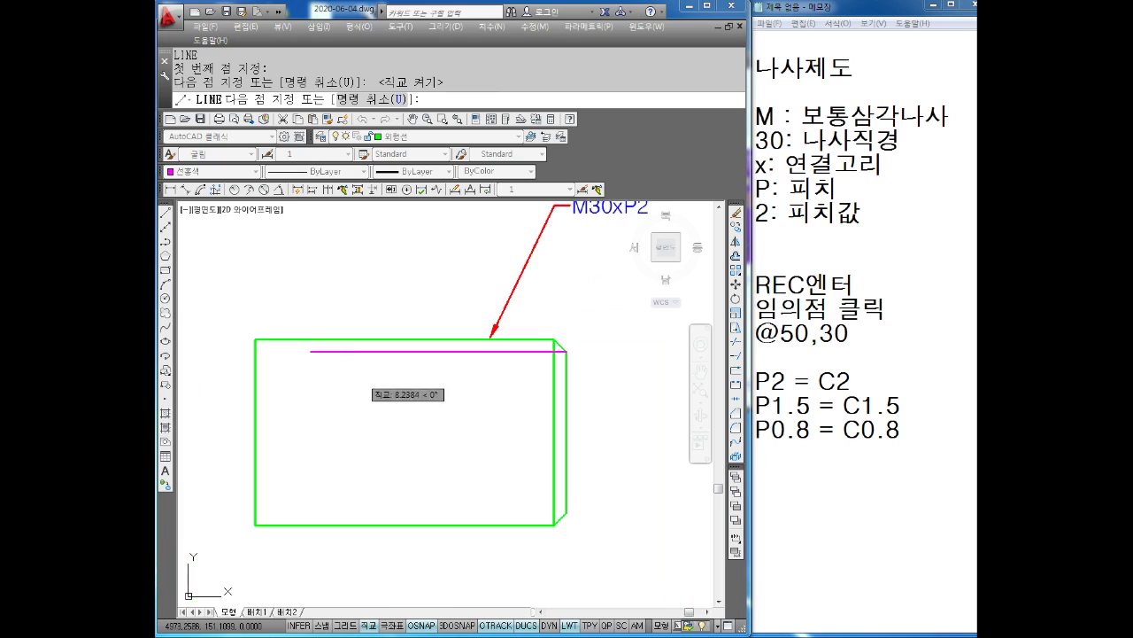
pyautogui.press('Return')
pyautogui.press('Return')
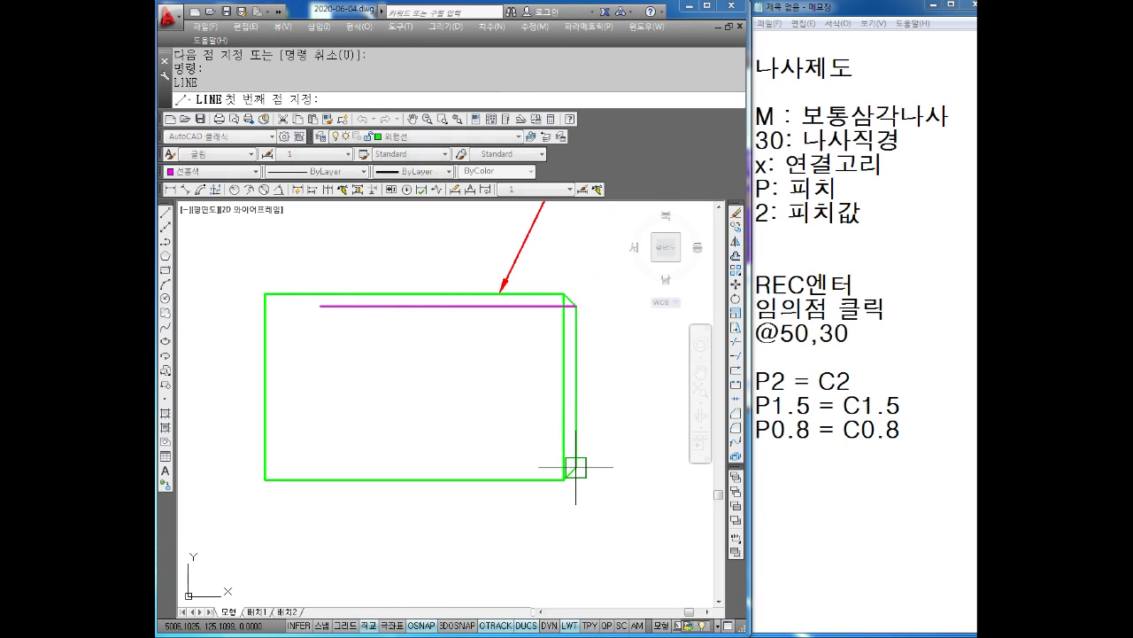
# - Draw the lower magenta thread line inside the bottom edge, from right to left
pyautogui.click(576, 468)
pyautogui.click(315, 467)
pyautogui.press('Escape')
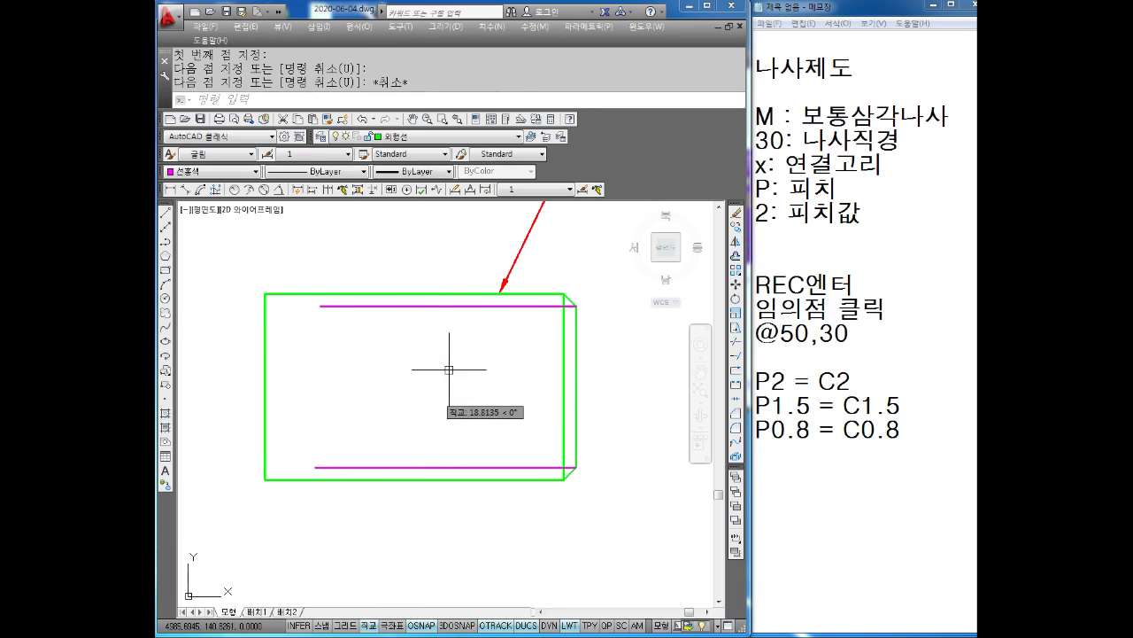
pyautogui.scroll(1, 465, 306)
pyautogui.scroll(1, 466, 301)
pyautogui.press('Escape')
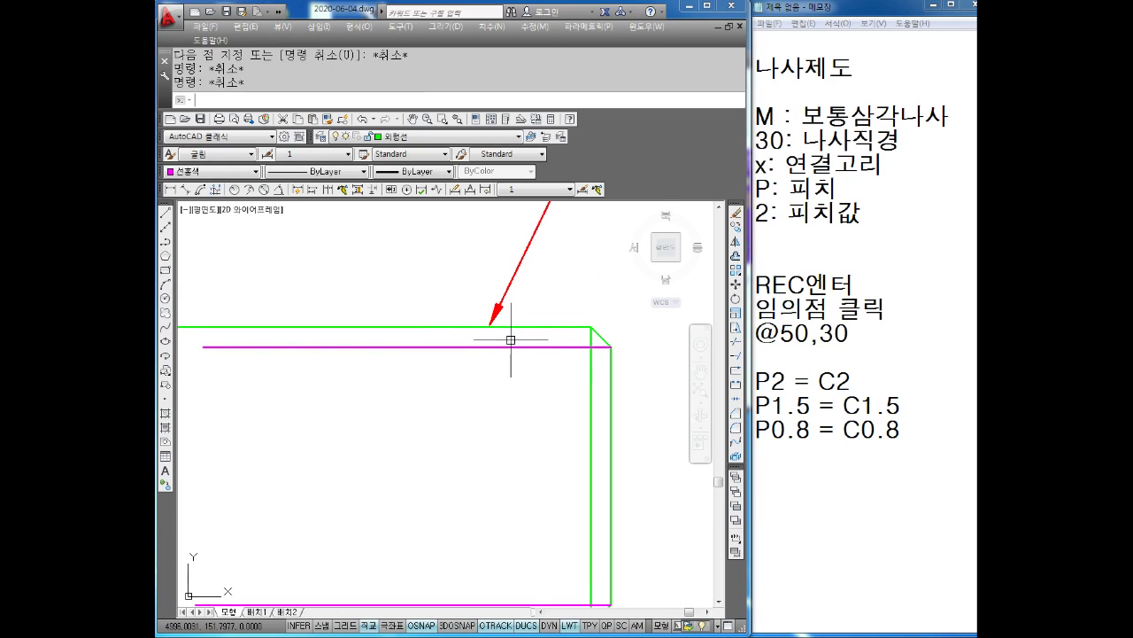
pyautogui.press('Escape')
pyautogui.write('L')
pyautogui.scroll(2, 513, 340)
pyautogui.press('Return')
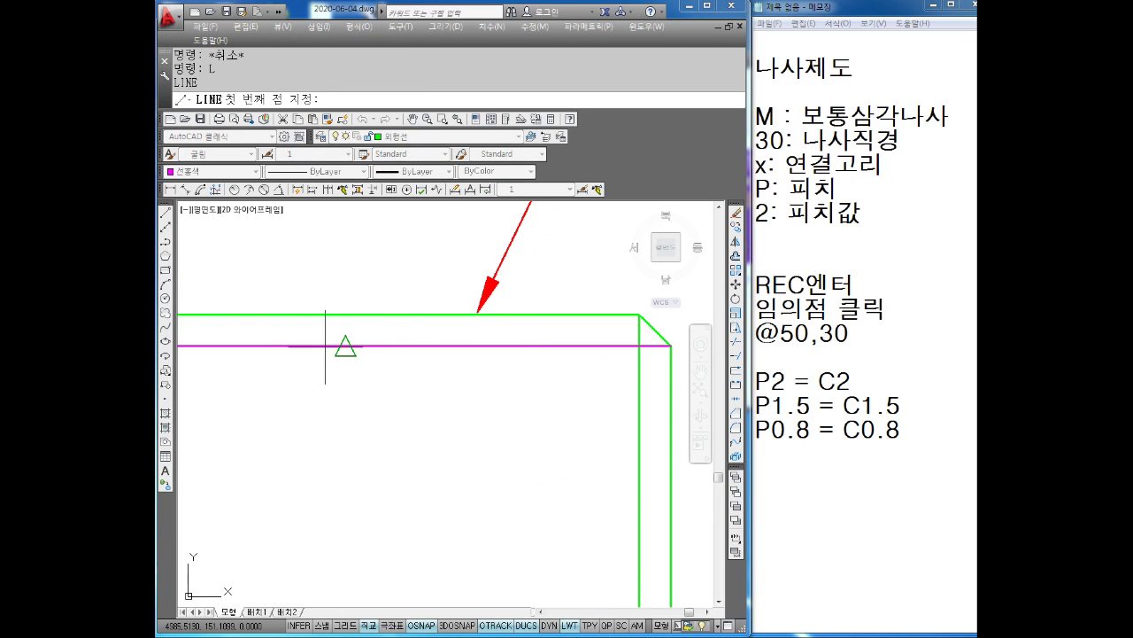
# - Start the zigzag on the upper thread line with OSNAP and Ortho off, drawing the first tooth
pyautogui.click(345, 346)
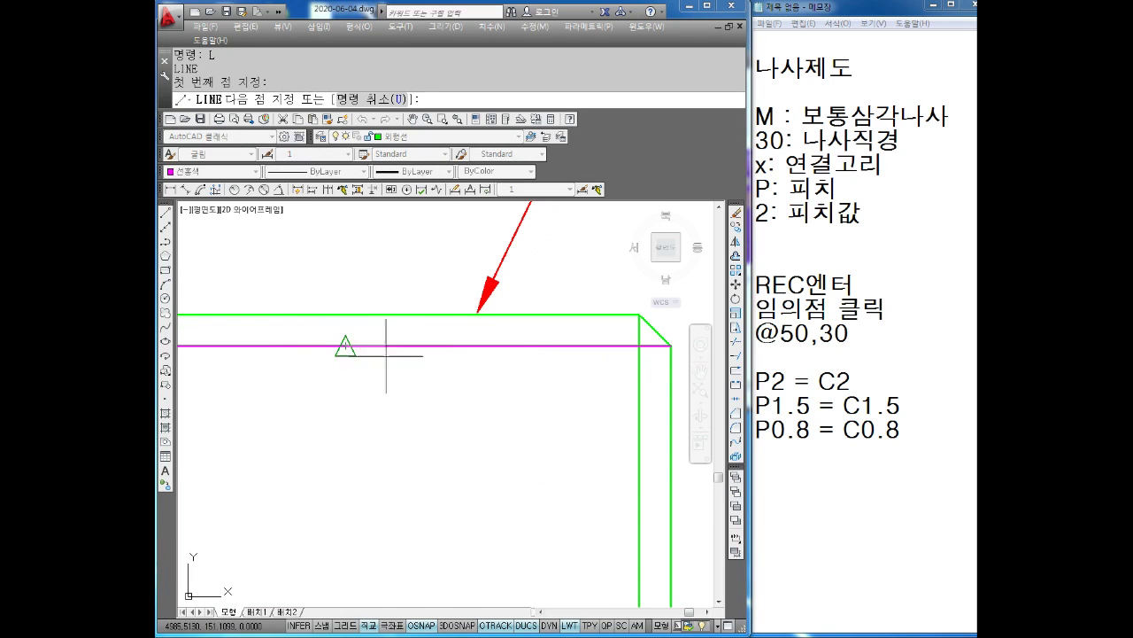
pyautogui.click(425, 627)
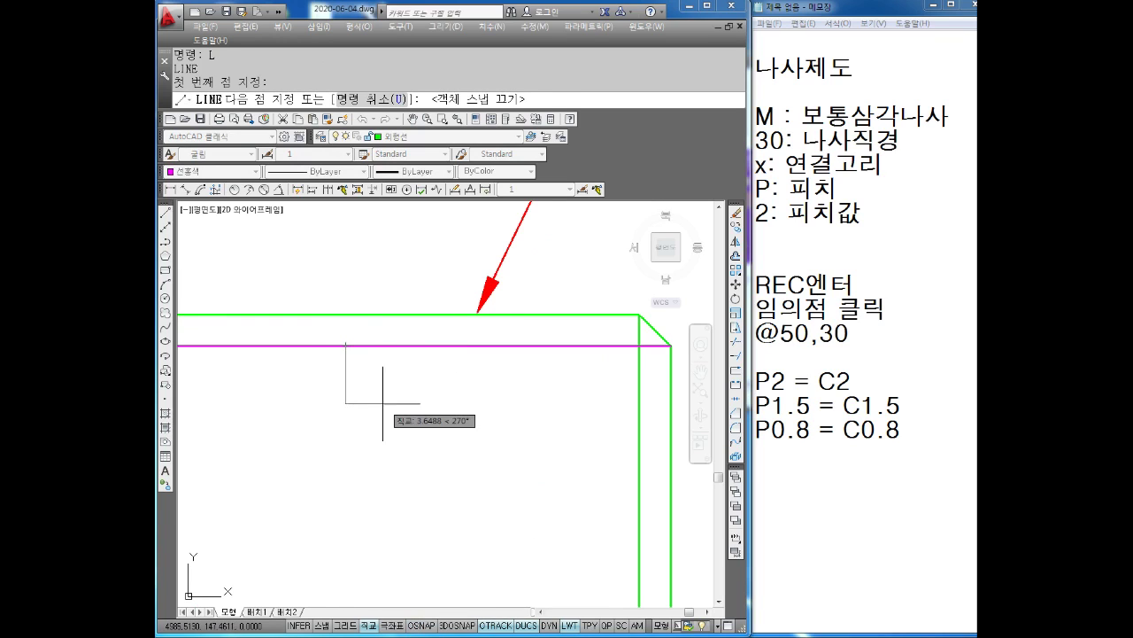
pyautogui.press('F8')
pyautogui.click(361, 314)
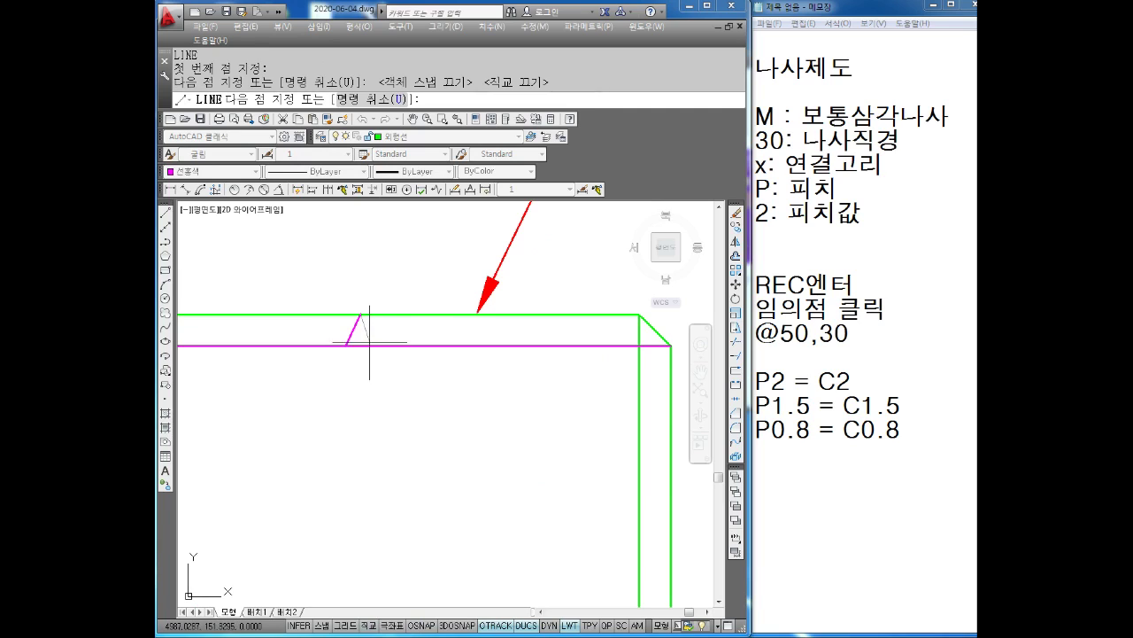
pyautogui.click(372, 346)
# - Continue the zigzag with peaks at the top edge and valleys on the thread line
pyautogui.click(386, 314)
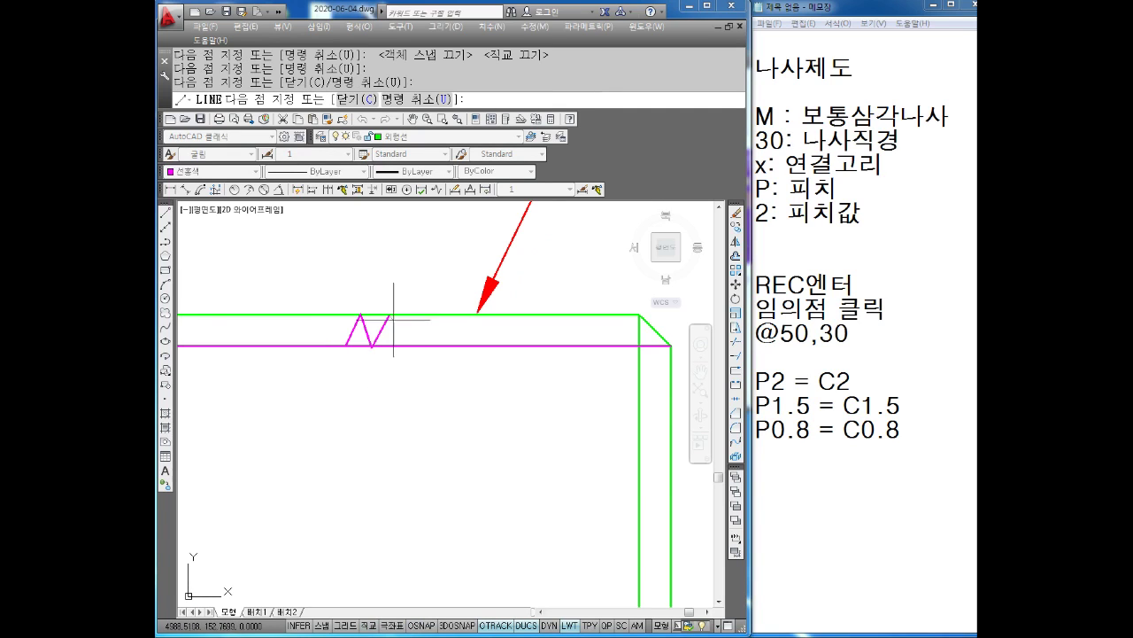
pyautogui.click(401, 346)
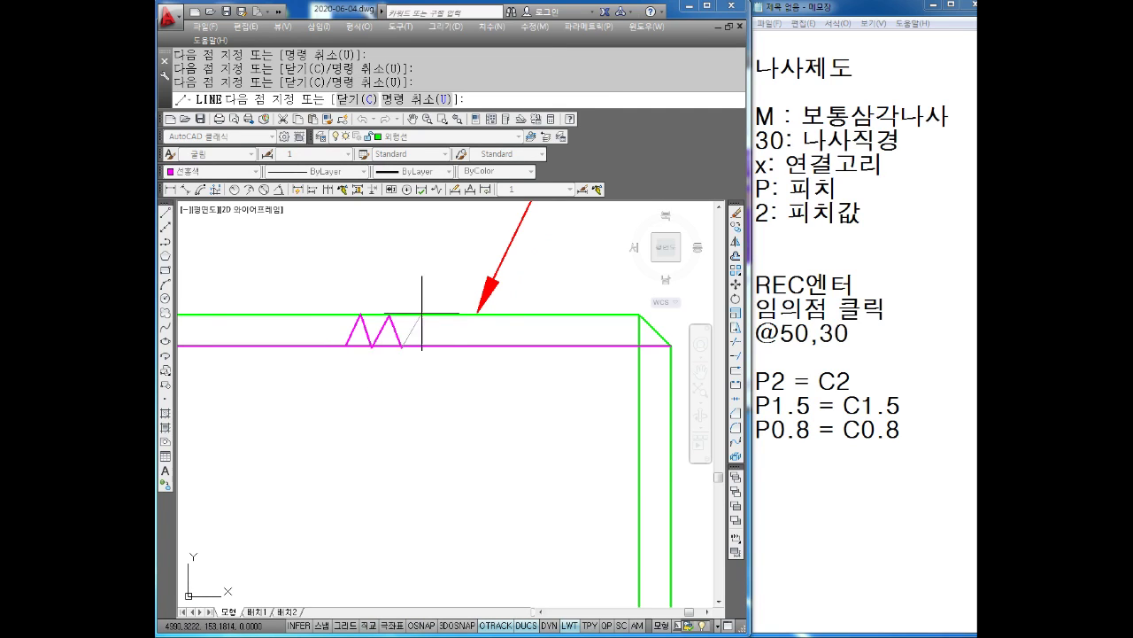
pyautogui.click(417, 314)
pyautogui.click(435, 345)
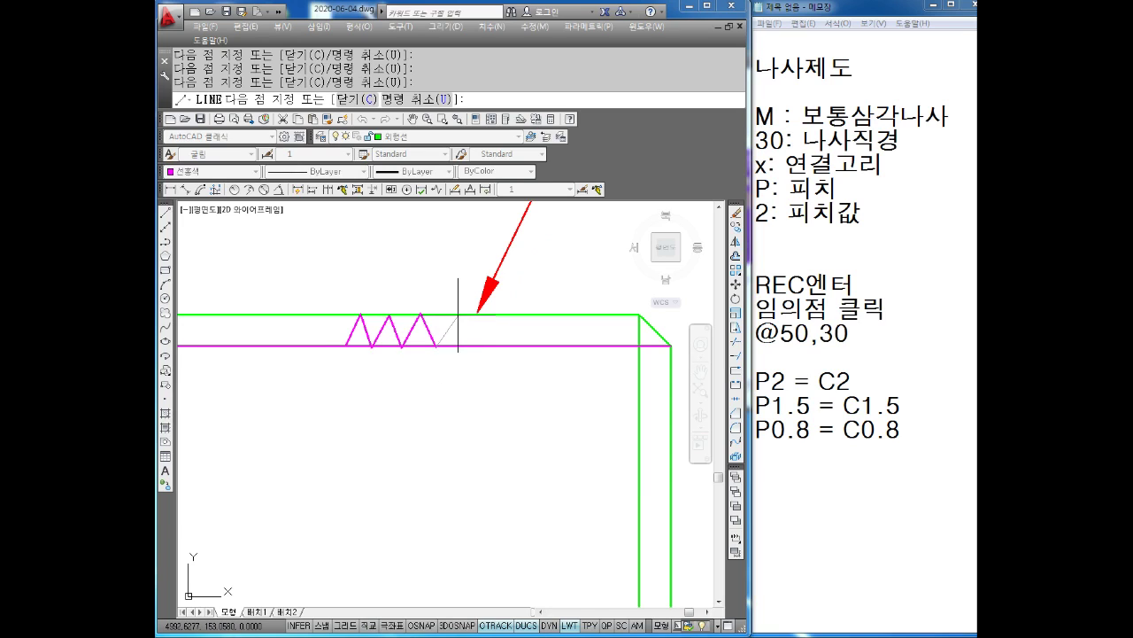
pyautogui.click(452, 315)
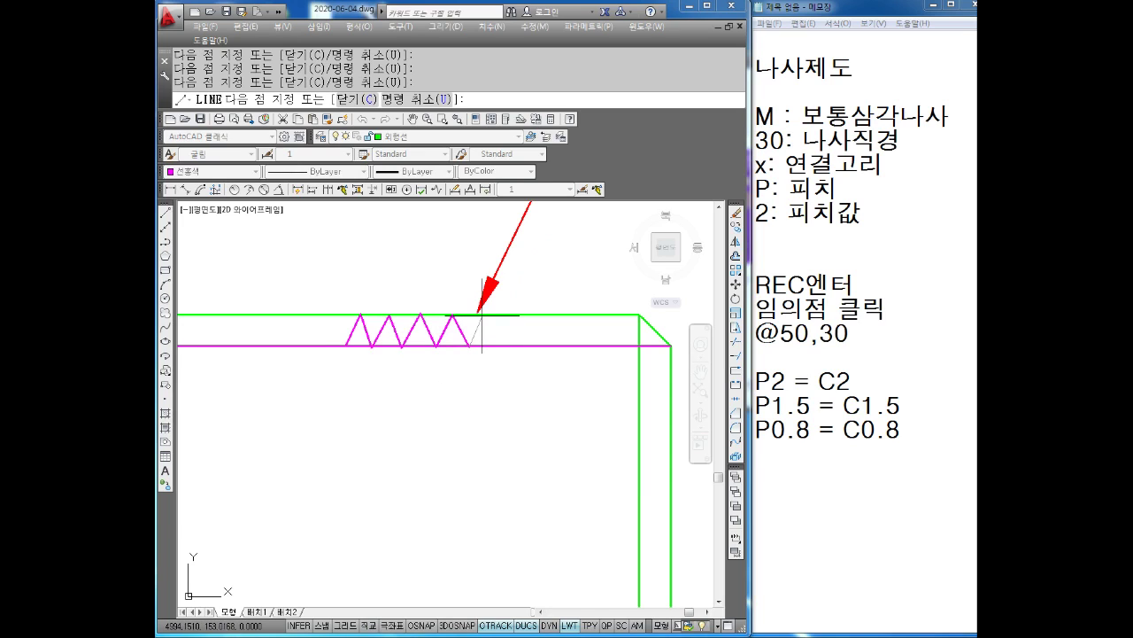
pyautogui.click(483, 313)
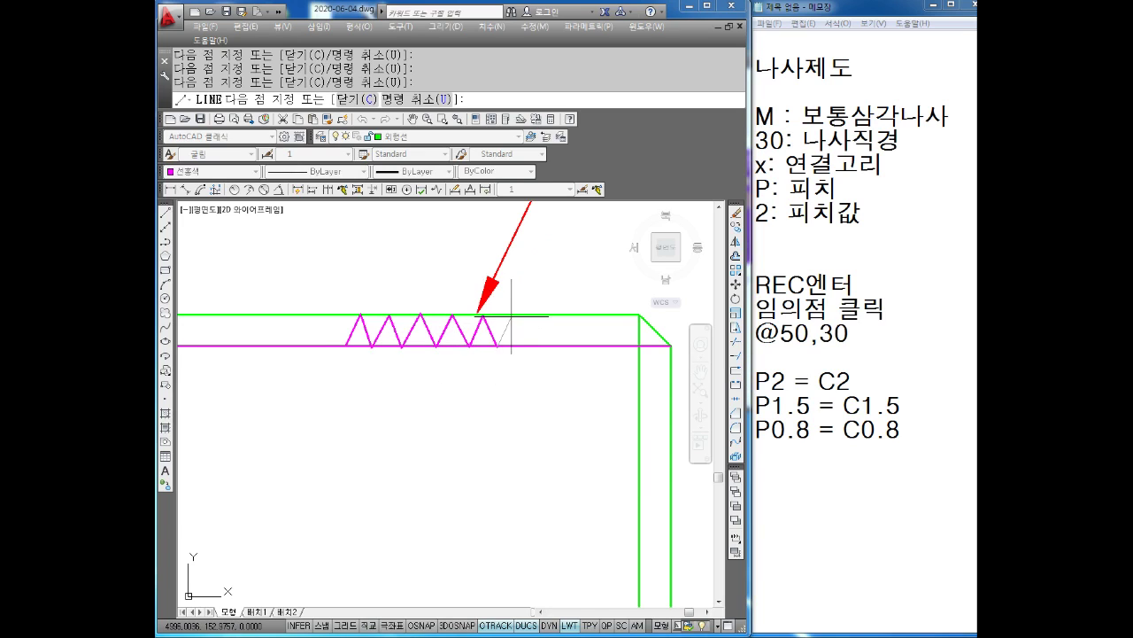
pyautogui.click(511, 313)
pyautogui.click(526, 345)
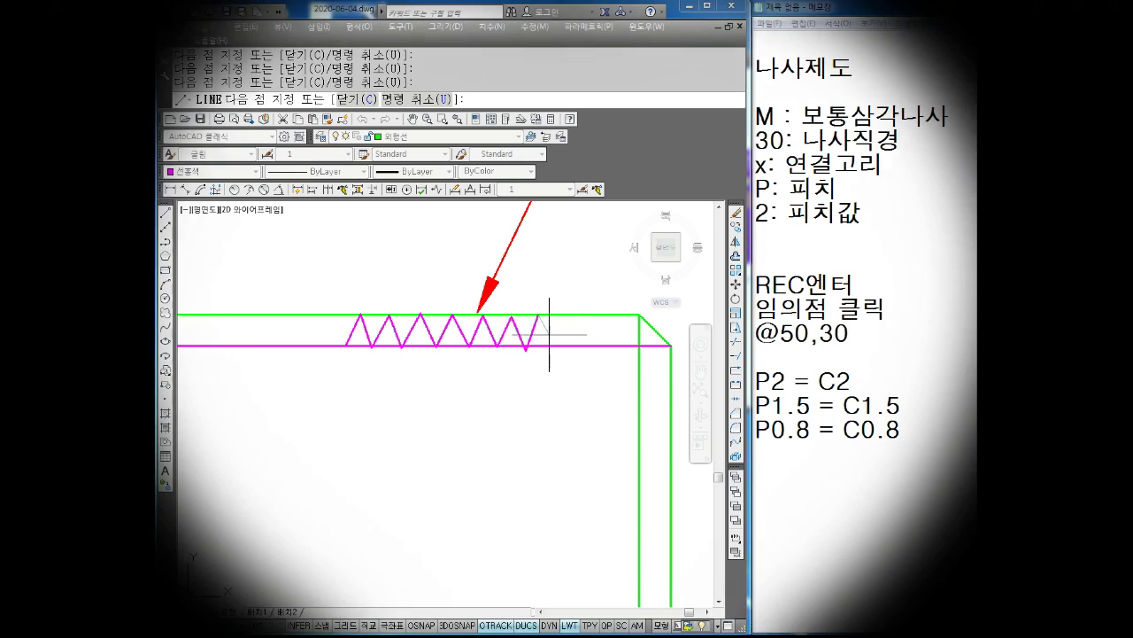